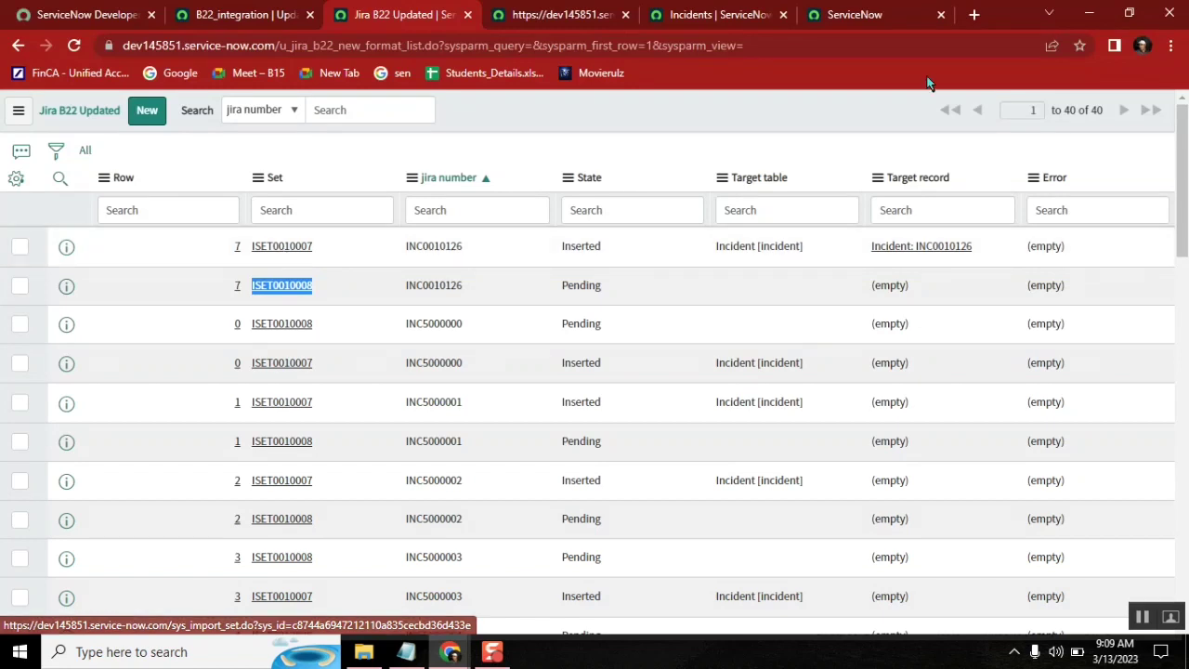
{"action": "left_click", "coordinate": [847, 7]}
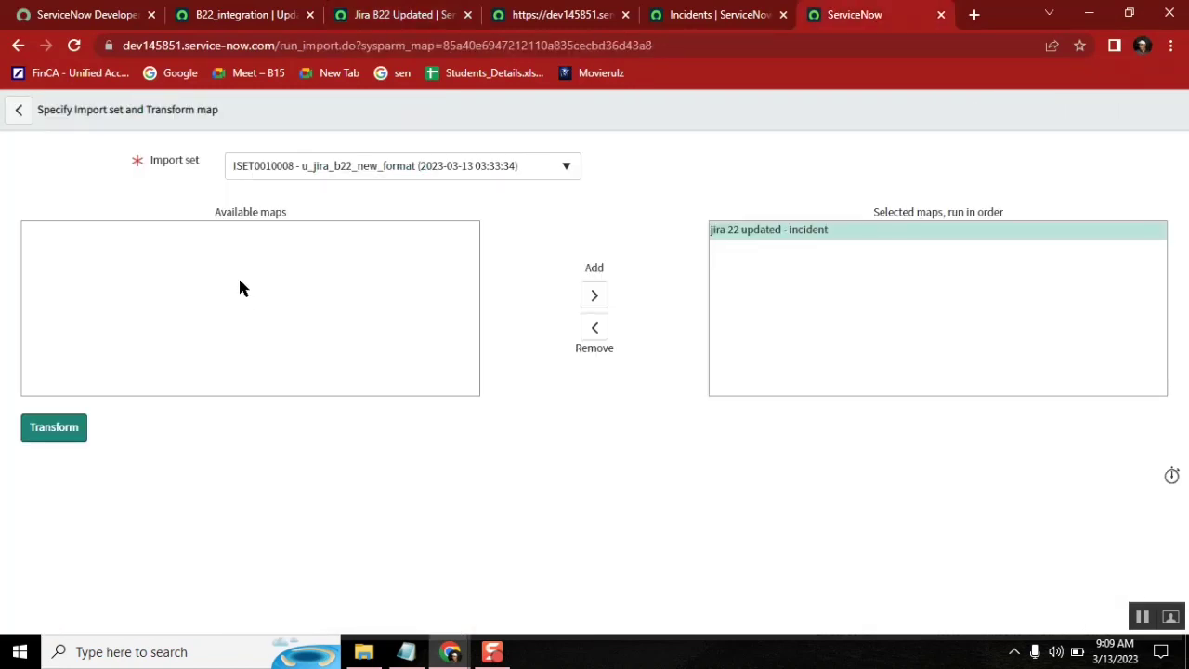
{"action": "left_click", "coordinate": [19, 113]}
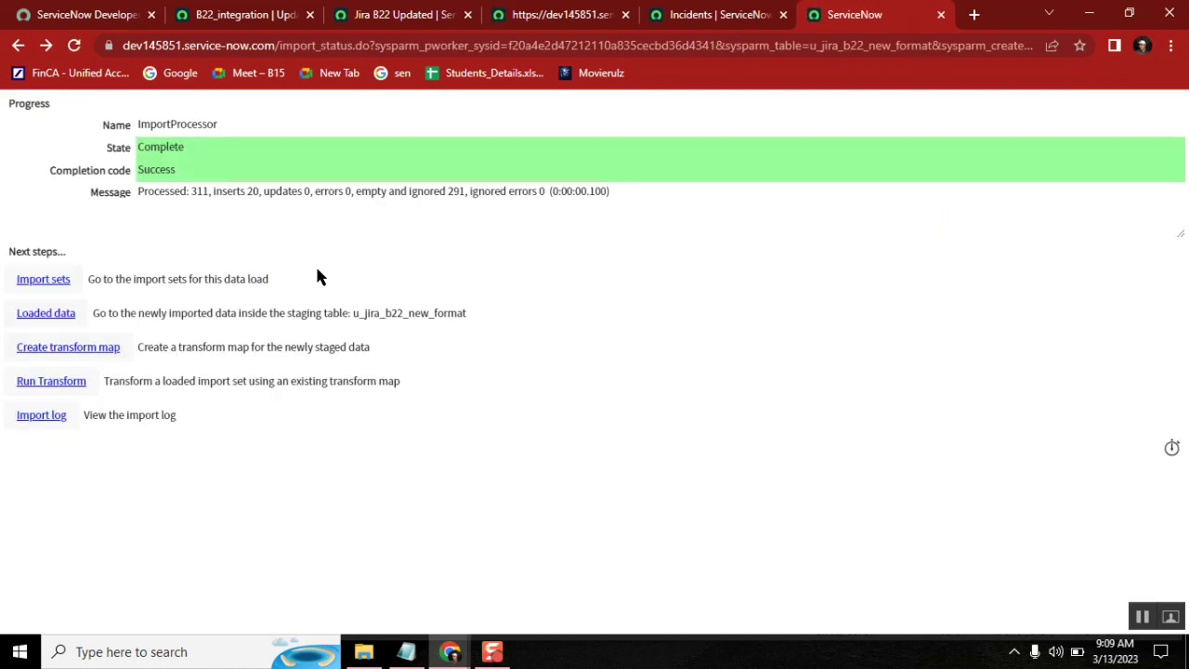
{"action": "left_click", "coordinate": [663, 17]}
{"action": "left_click", "coordinate": [243, 15]}
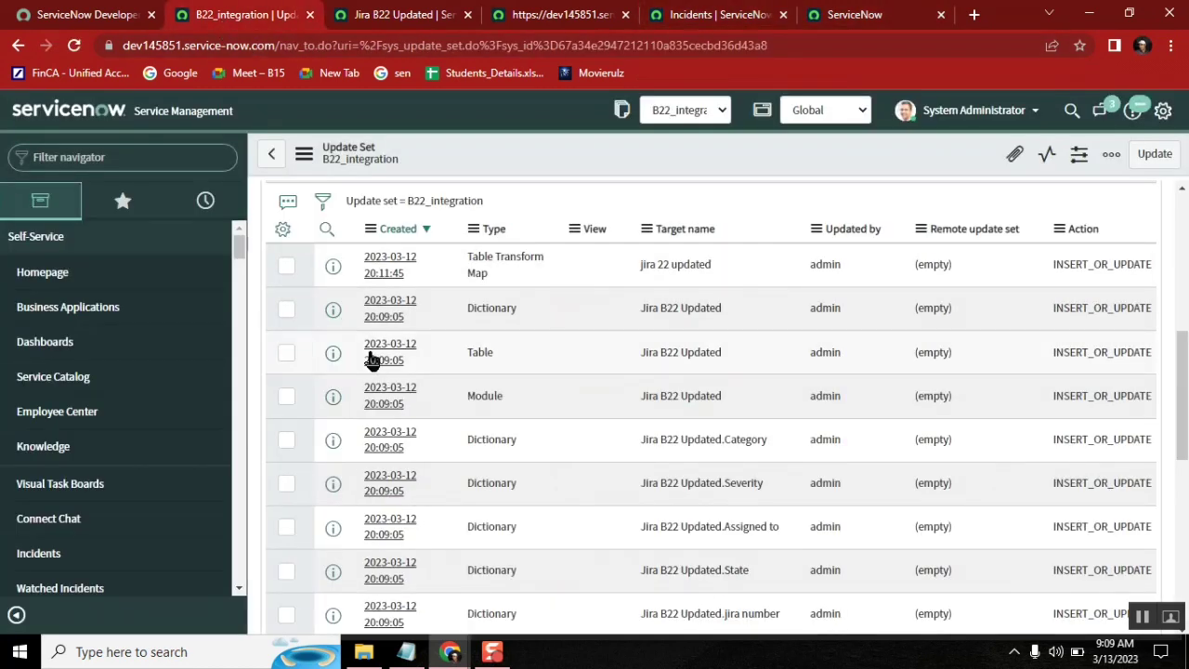
{"action": "left_click", "coordinate": [395, 14]}
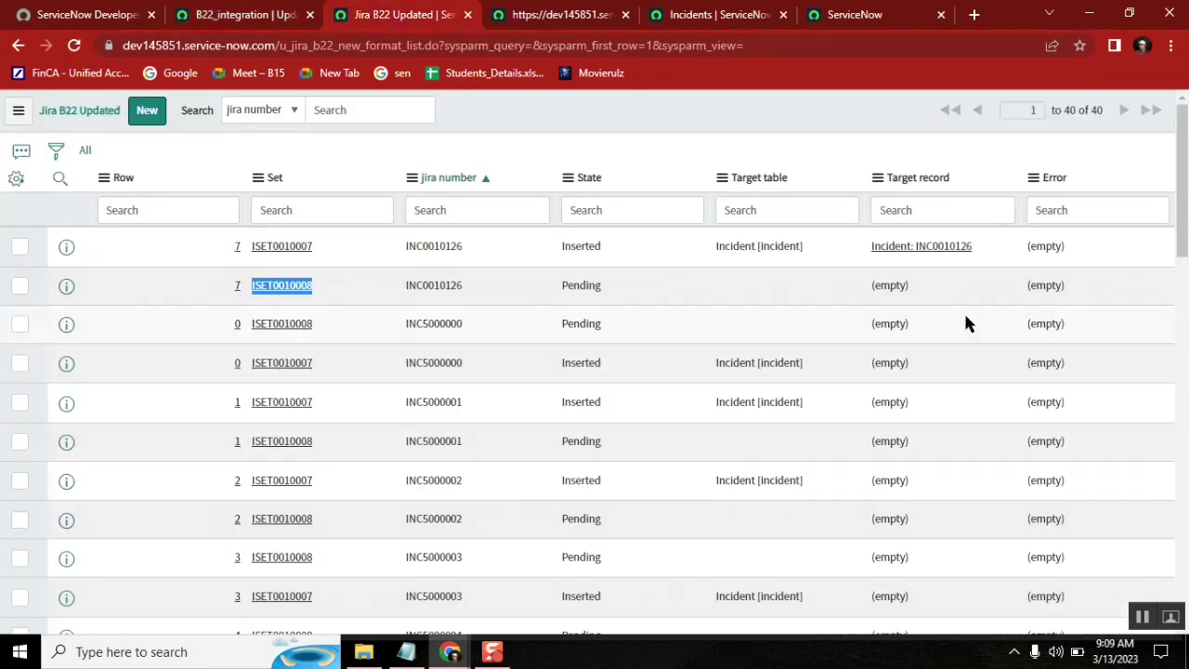
Find the System Import Sets data sources through the navigator with "data source" and open the Jira B22 Updated record in a separate tab.
{"action": "left_click", "coordinate": [210, 13]}
{"action": "type", "text": "data"}
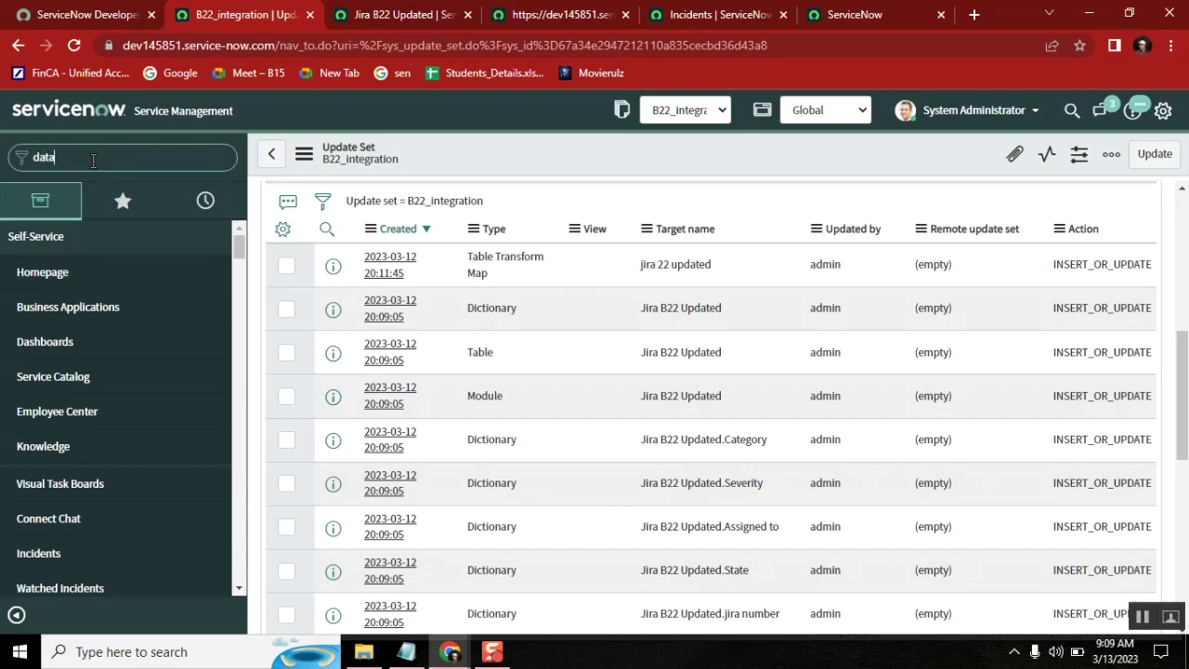
{"action": "type", "text": " source"}
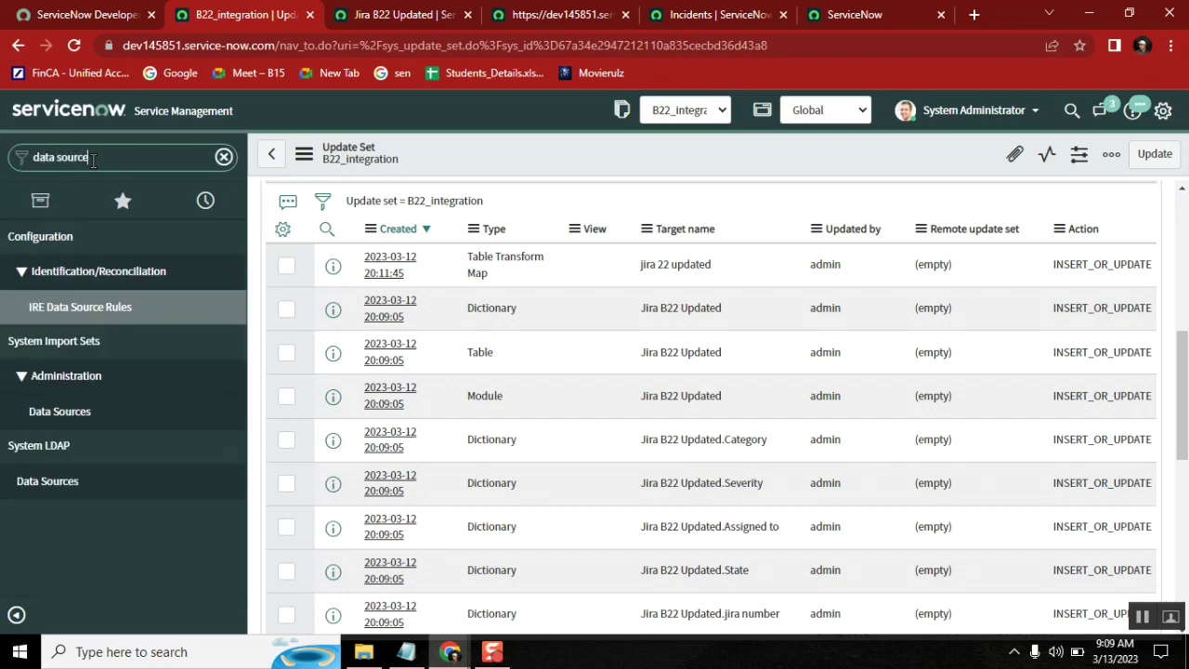
{"action": "middle_click", "coordinate": [69, 413]}
{"action": "left_click", "coordinate": [340, 14]}
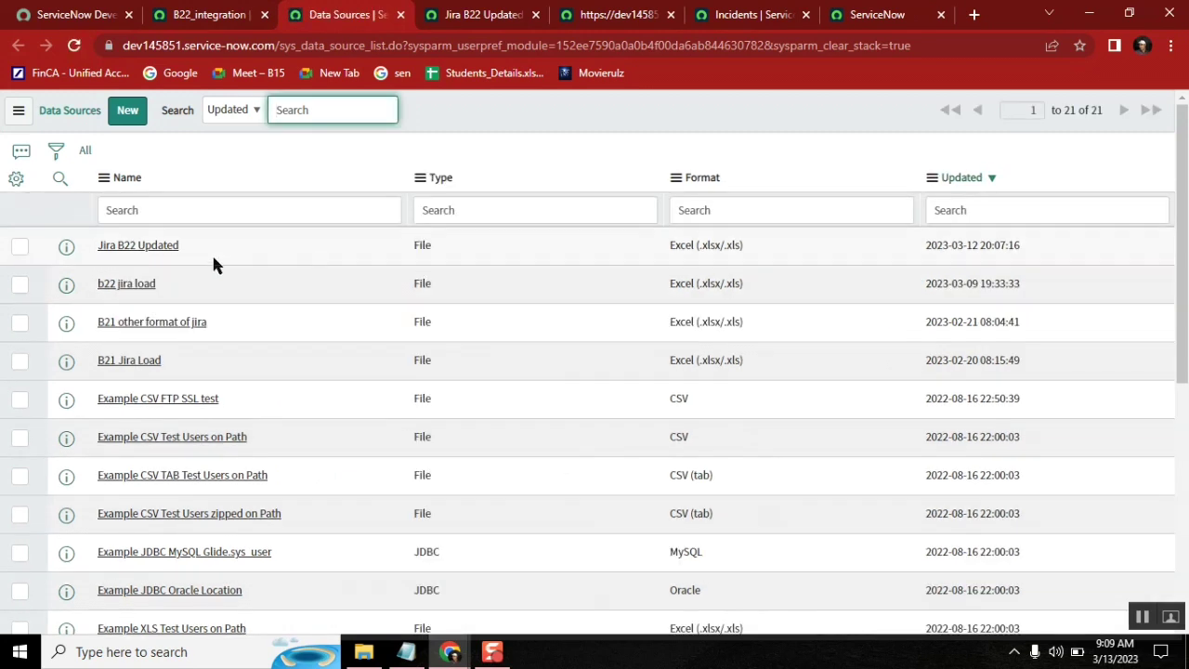
{"action": "left_click", "coordinate": [154, 246]}
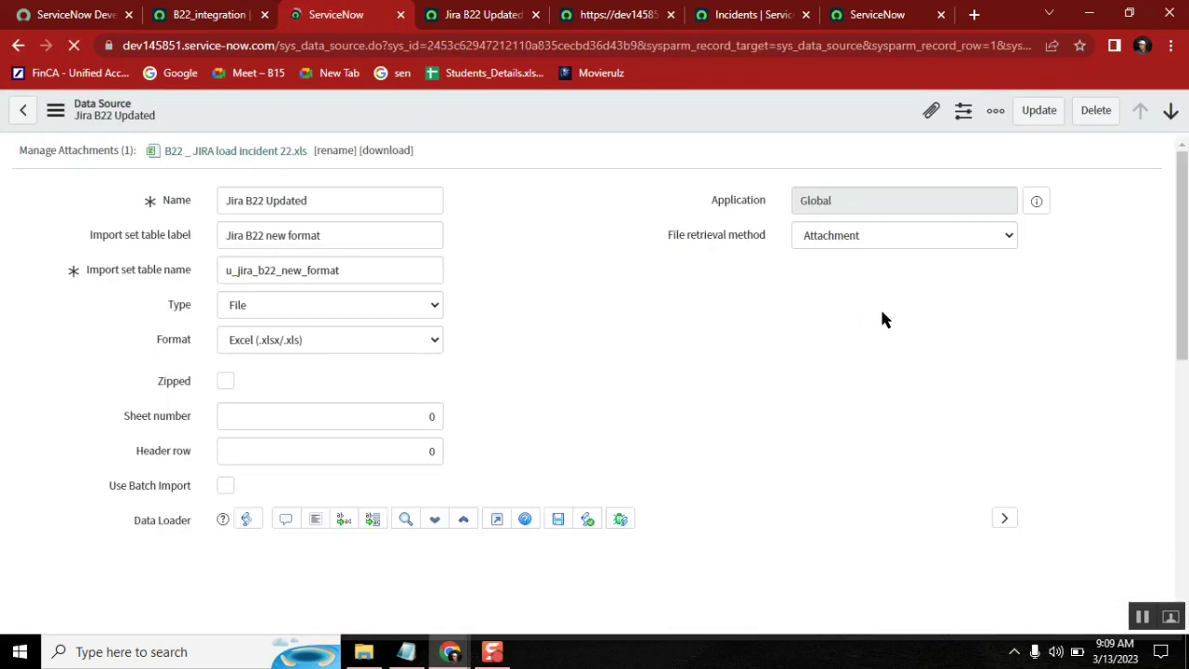
Open the data source's jira 22 updated transform map and sort its field maps by source field in ascending order.
{"action": "scroll", "coordinate": [1185, 181], "scroll_direction": "down", "scroll_amount": 3}
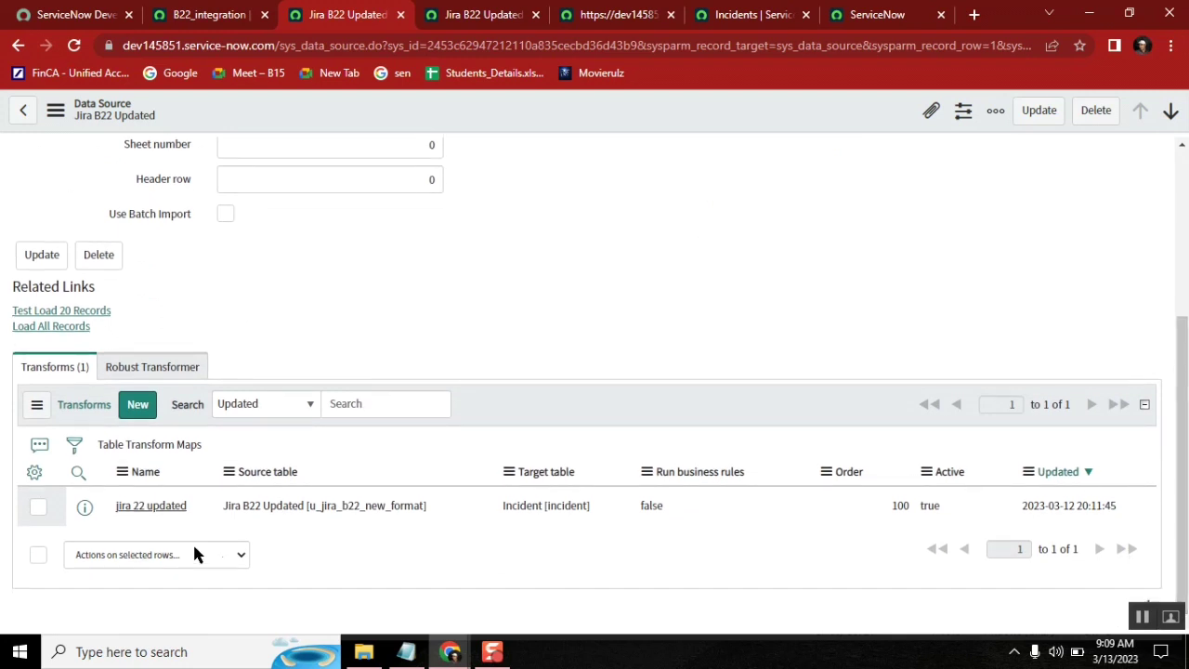
{"action": "left_click", "coordinate": [156, 506]}
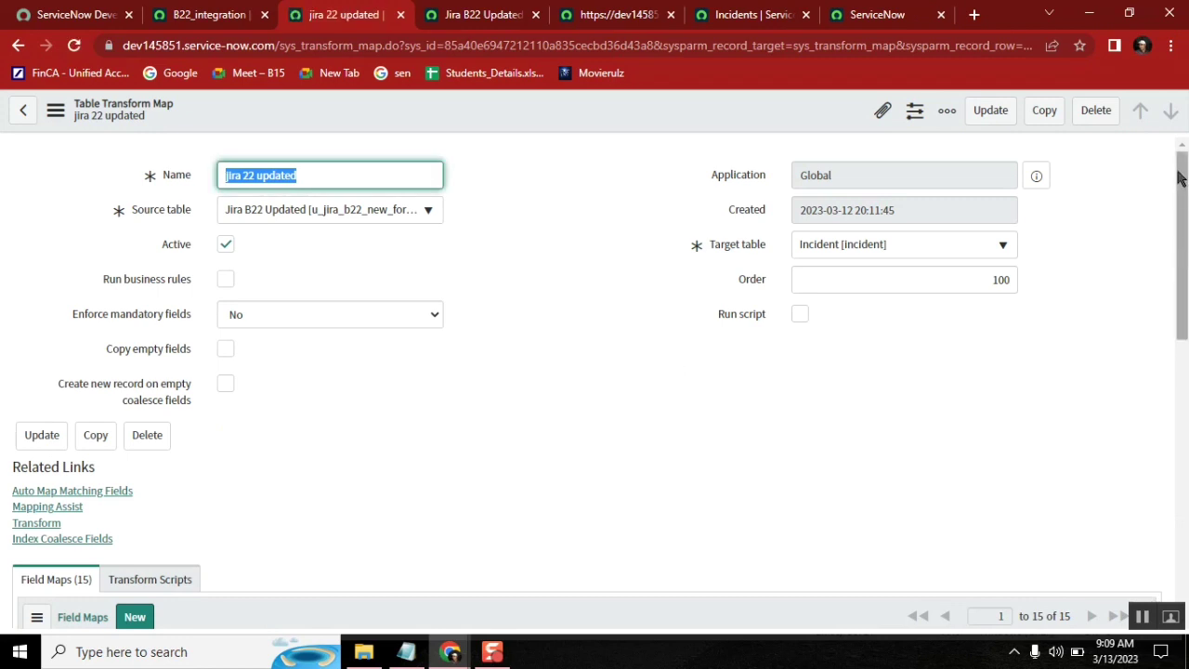
{"action": "left_click_drag", "start_coordinate": [1180, 176], "coordinate": [1187, 264]}
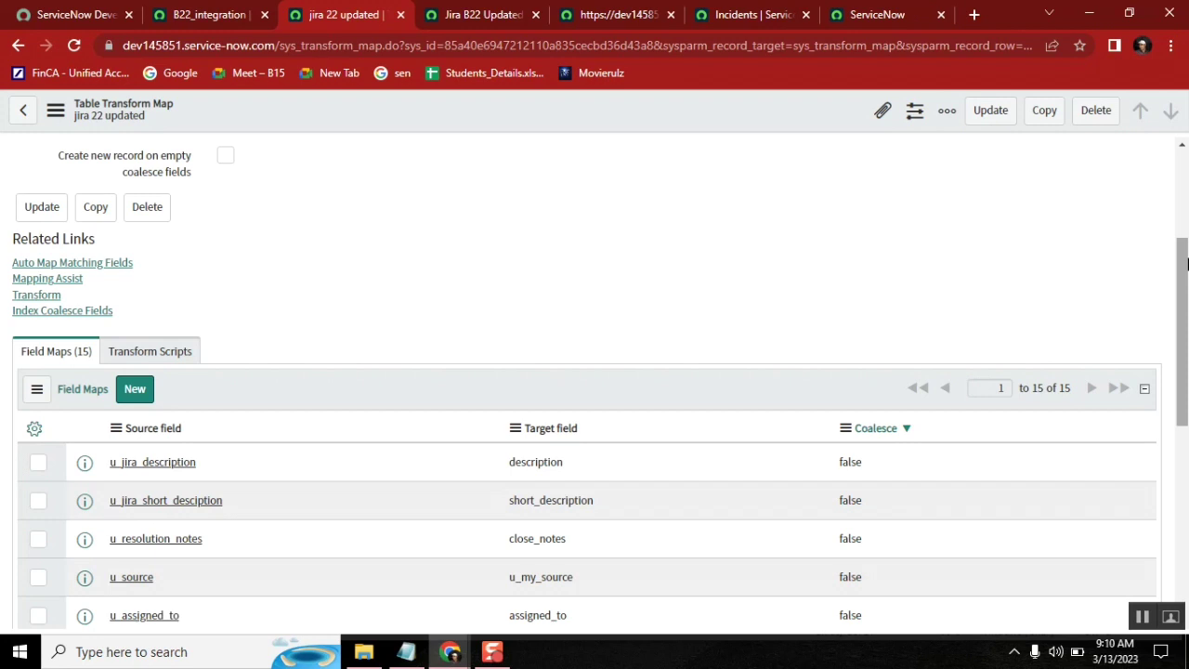
{"action": "mouse_move", "coordinate": [1186, 265]}
{"action": "left_mouse_down"}
{"action": "mouse_move", "coordinate": [1186, 390]}
{"action": "mouse_move", "coordinate": [1180, 279]}
{"action": "left_mouse_up"}
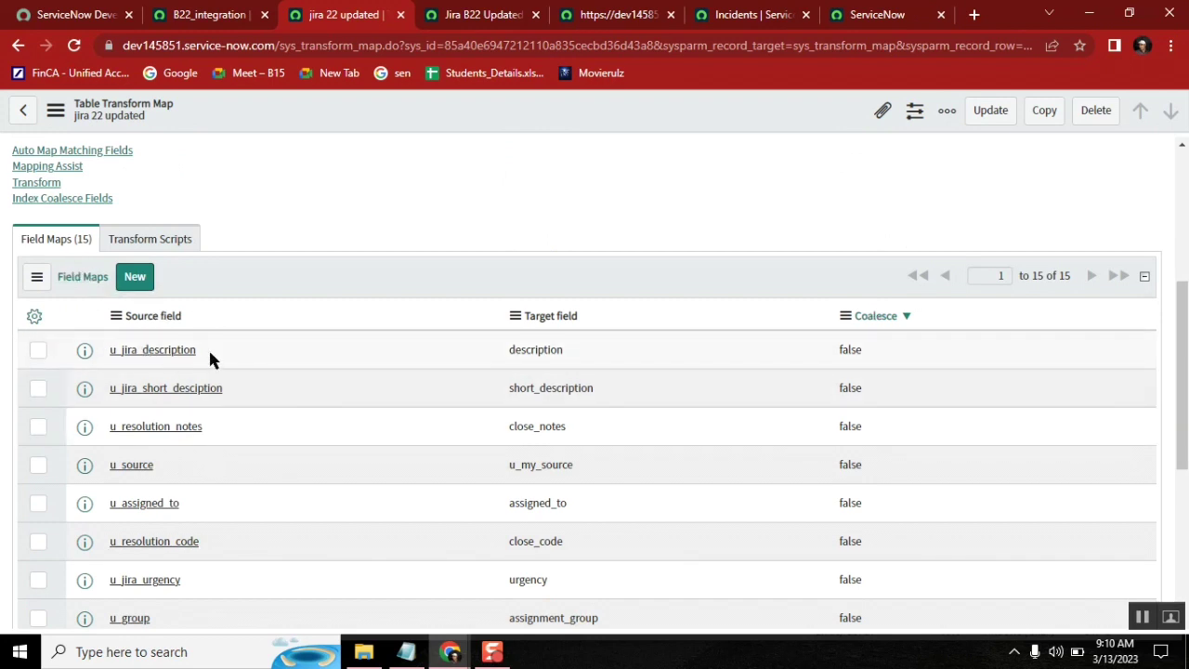
{"action": "left_click", "coordinate": [140, 318]}
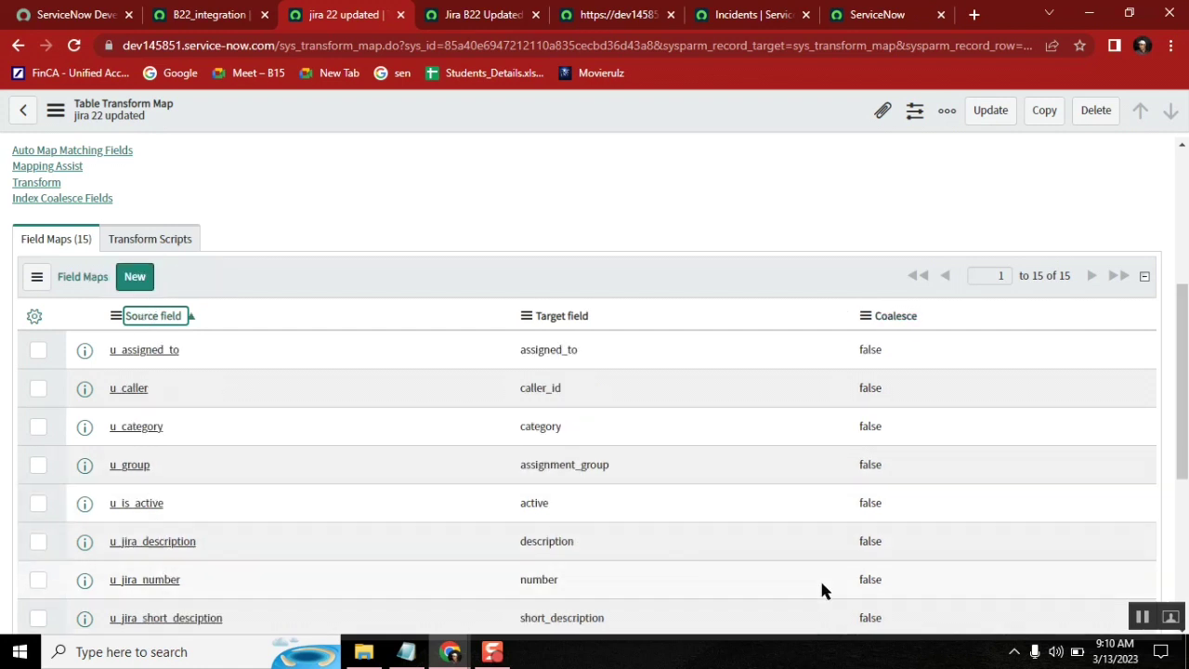
Set Coalesce to true for the u_jira_number field map and dismiss the coalesce notice.
{"action": "left_click", "coordinate": [884, 587]}
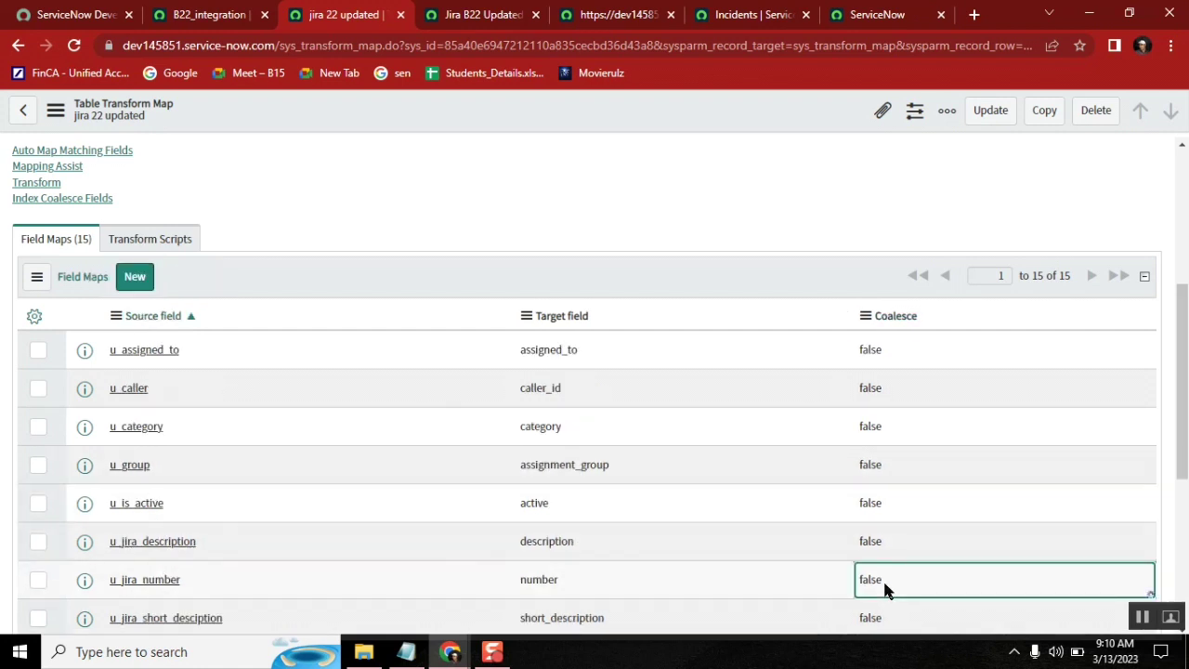
{"action": "left_click", "coordinate": [885, 589]}
{"action": "scroll", "coordinate": [1149, 512], "scroll_direction": "down", "scroll_amount": 4}
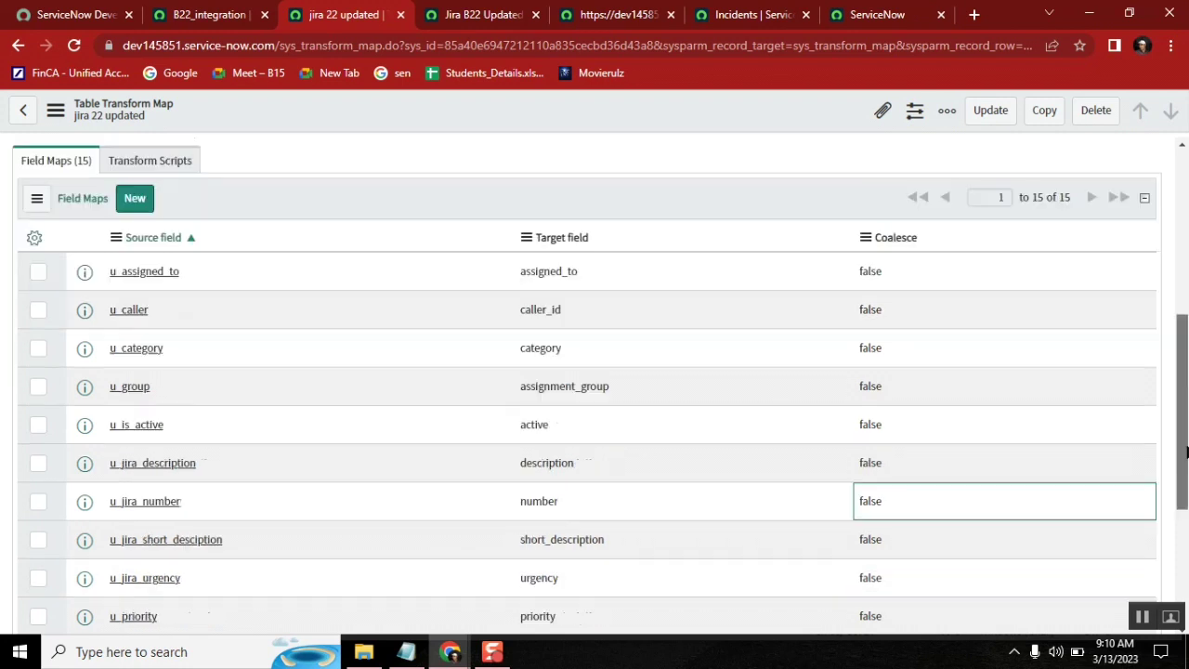
{"action": "scroll", "coordinate": [1186, 465], "scroll_direction": "up", "scroll_amount": 1}
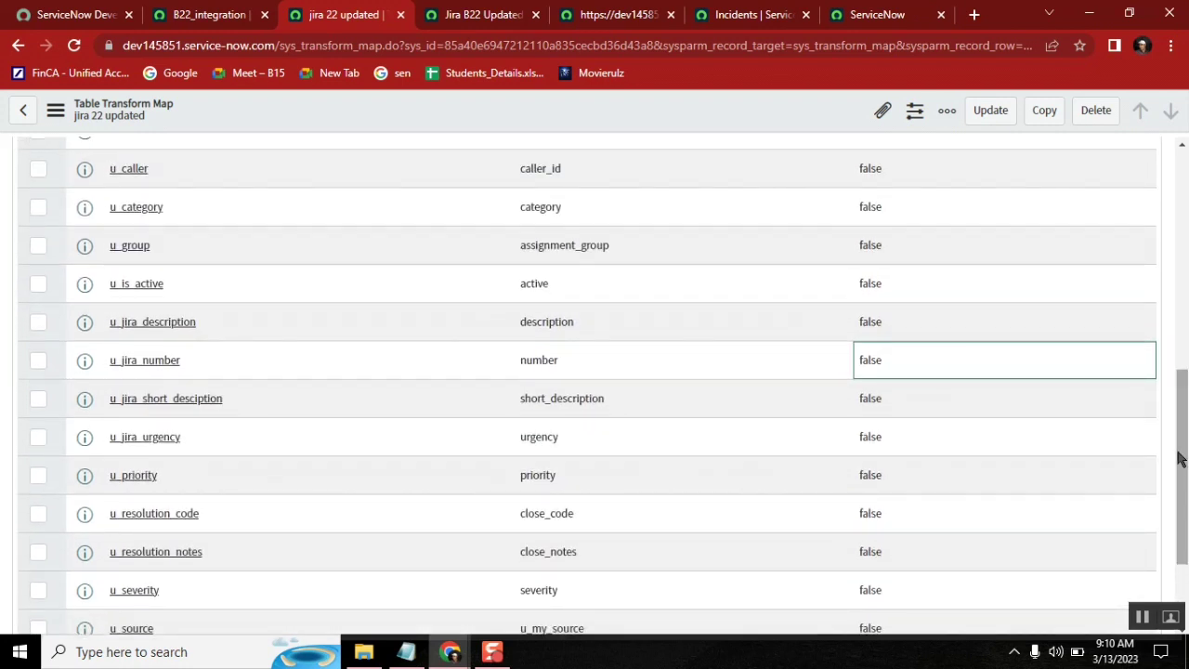
{"action": "double_click", "coordinate": [916, 369]}
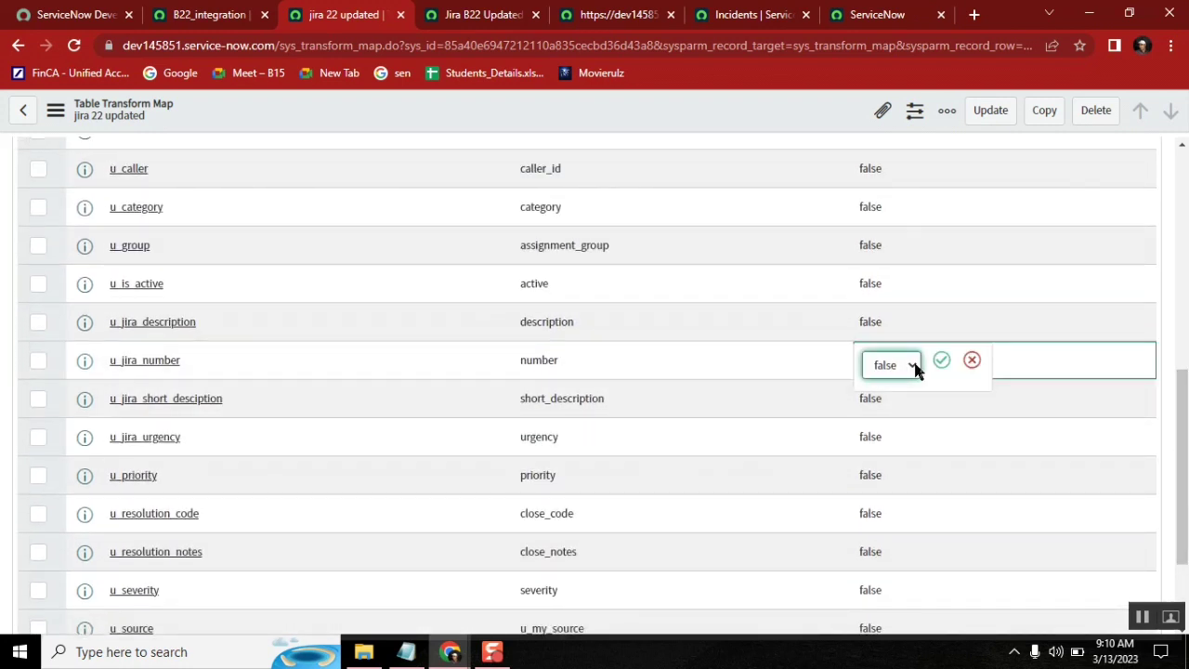
{"action": "left_click", "coordinate": [893, 368]}
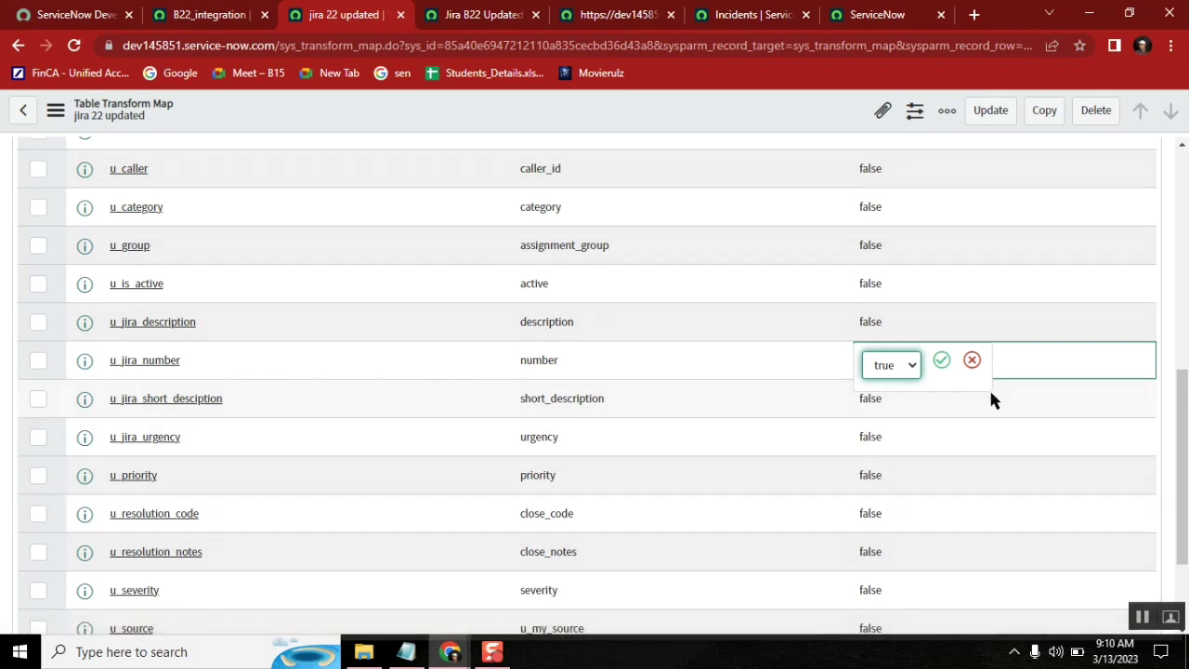
{"action": "left_click", "coordinate": [938, 365]}
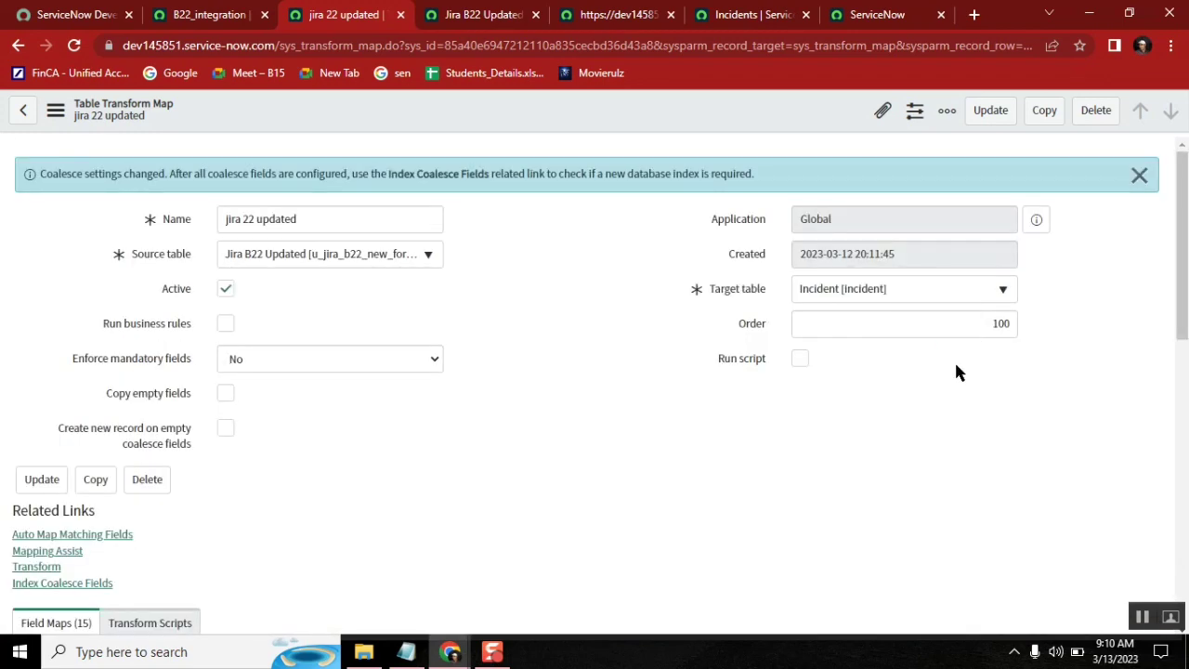
{"action": "left_click", "coordinate": [1140, 175]}
{"action": "scroll", "coordinate": [961, 446], "scroll_direction": "down", "scroll_amount": 5}
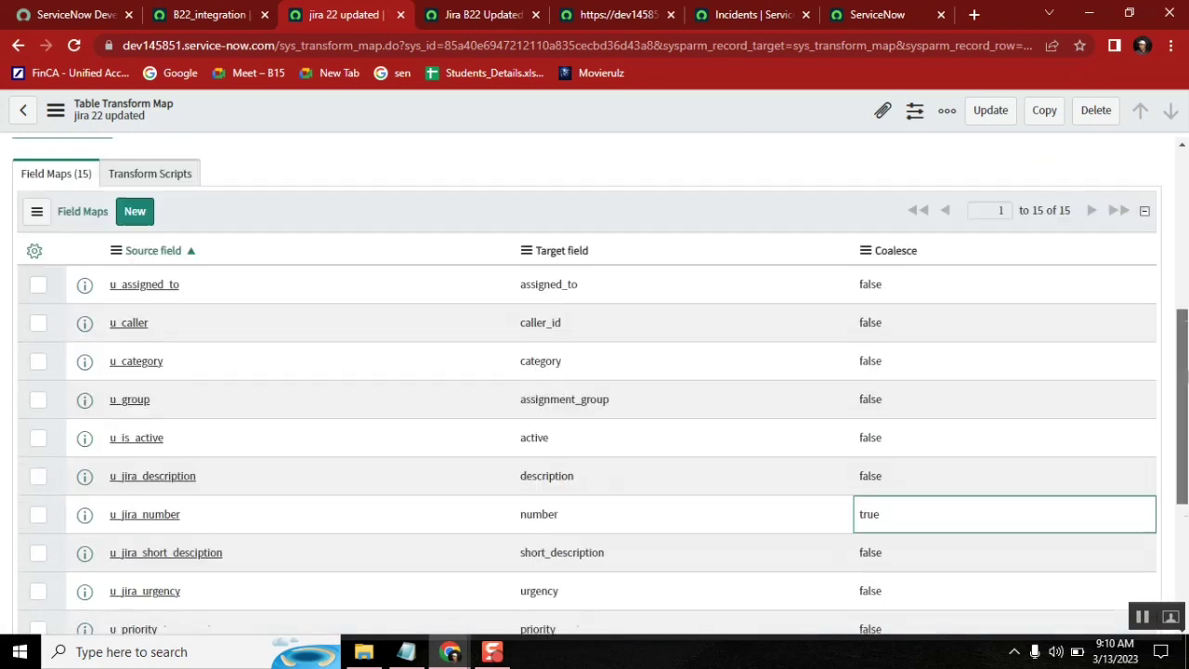
{"action": "left_click_drag", "start_coordinate": [903, 437], "coordinate": [108, 433]}
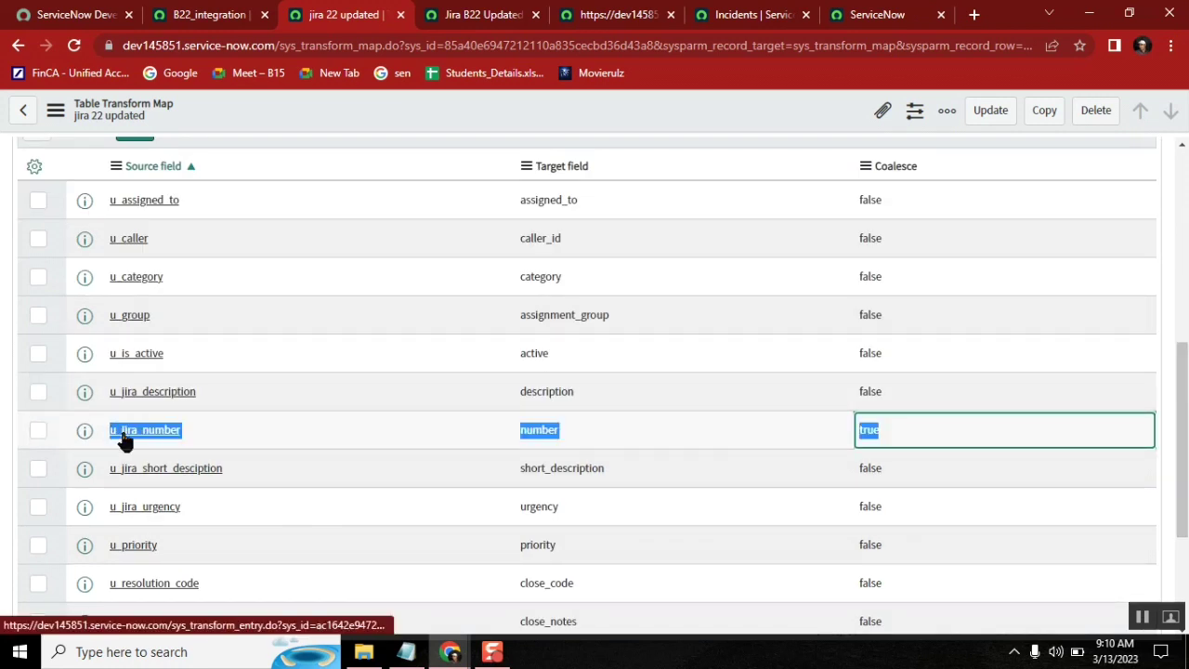
{"action": "left_click", "coordinate": [901, 436]}
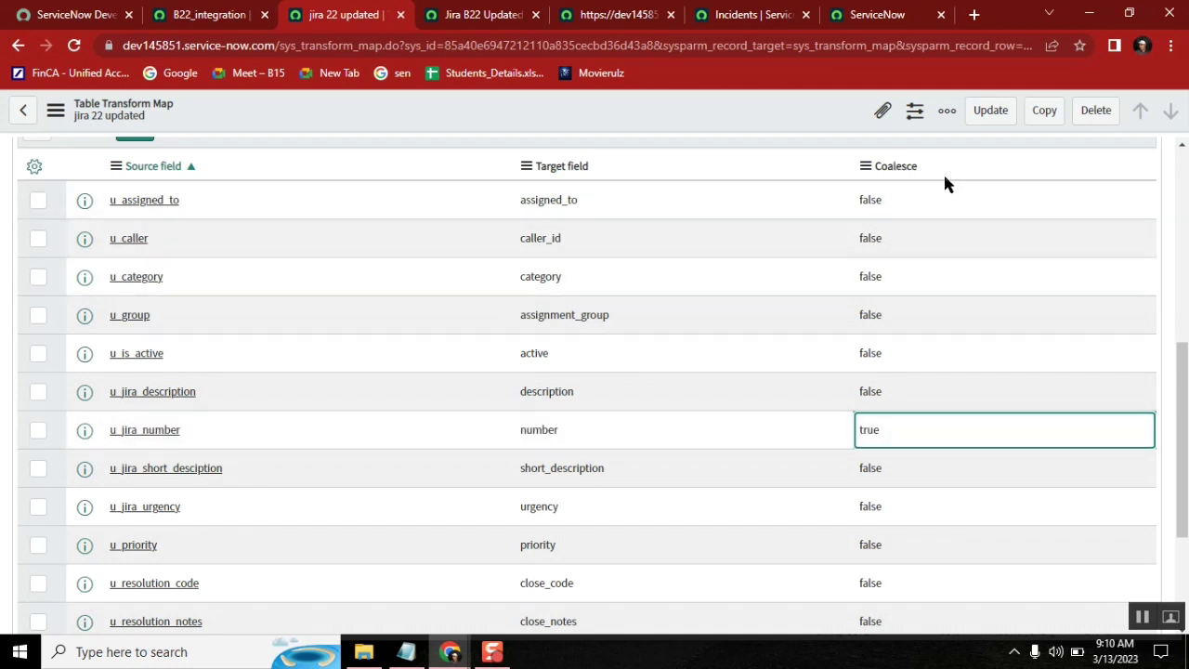
Copy the Coalesce column heading into the Notepad notes below the deletion script and add the line "number" under it.
{"action": "left_click_drag", "start_coordinate": [921, 167], "coordinate": [874, 174]}
{"action": "key", "text": "ctrl+c"}
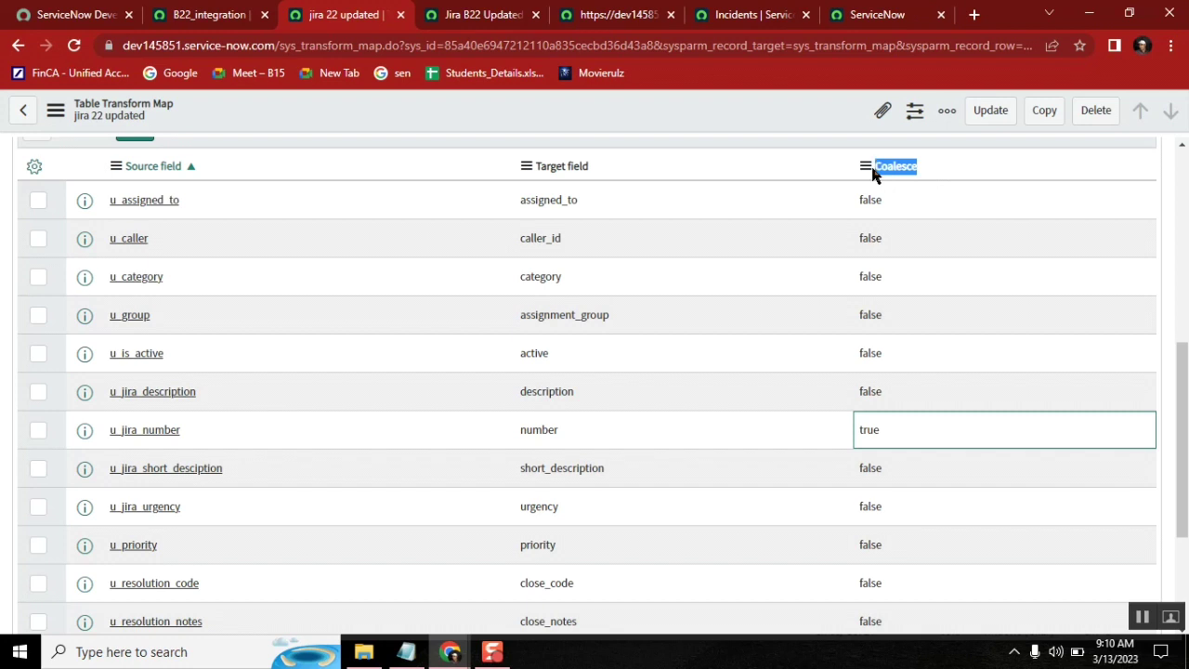
{"action": "left_click", "coordinate": [406, 652]}
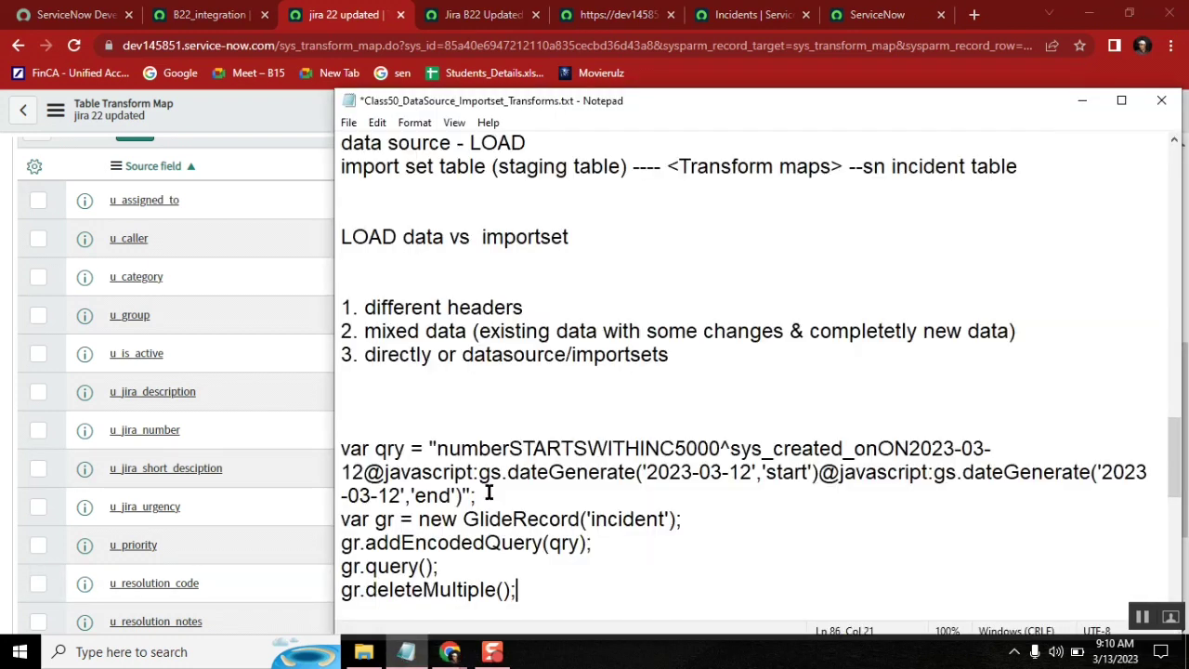
{"action": "key", "text": "Return"}
{"action": "key", "text": "Return"}
{"action": "key", "text": "Return"}
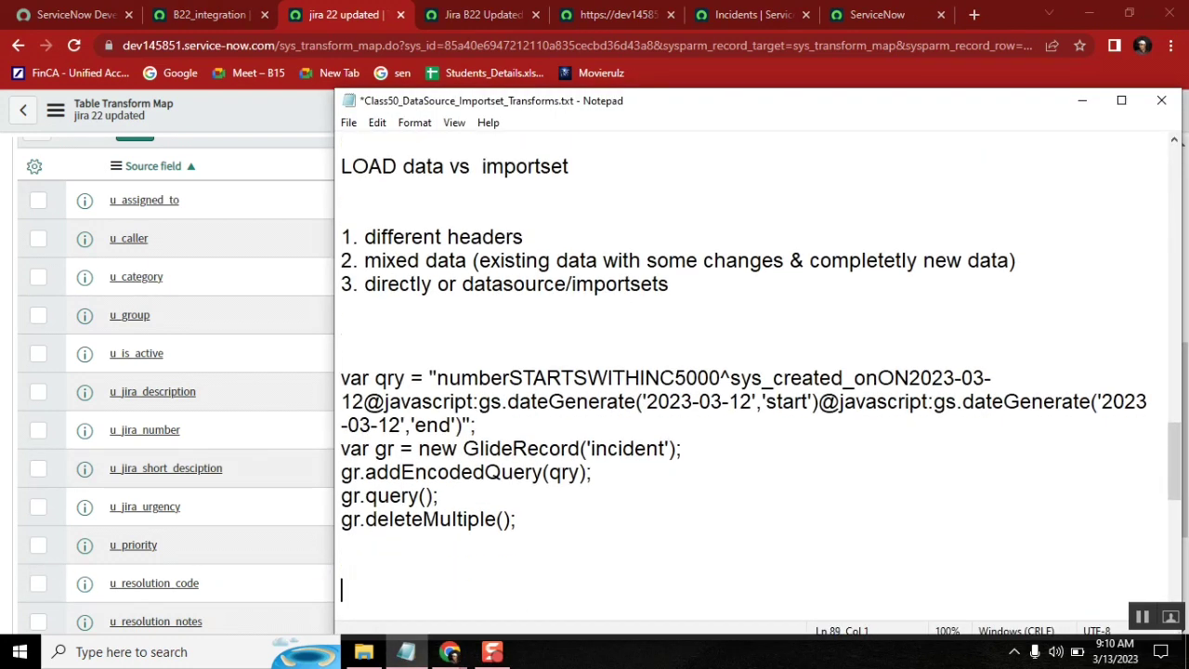
{"action": "key", "text": "ctrl+v"}
{"action": "key", "text": "Return"}
{"action": "type", "text": "n"}
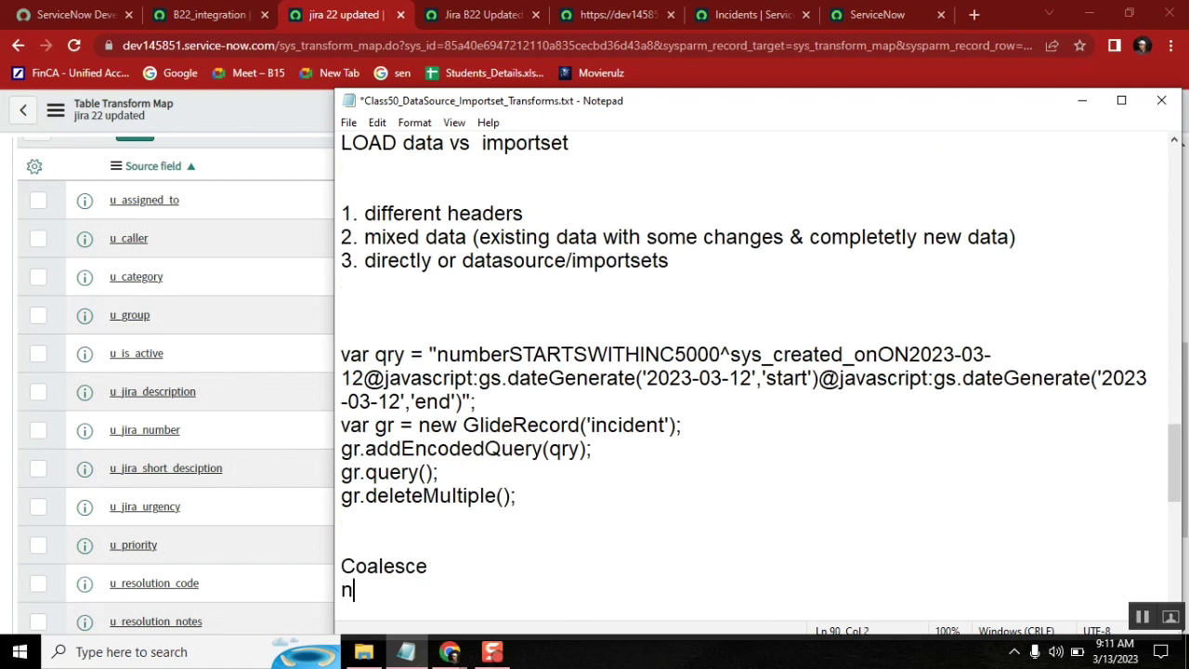
{"action": "type", "text": "umber"}
Back in the browser, filter the Jira B22 Updated staging list to import set ISET0010008 and sort it by jira number in descending order.
{"action": "left_click", "coordinate": [490, 23]}
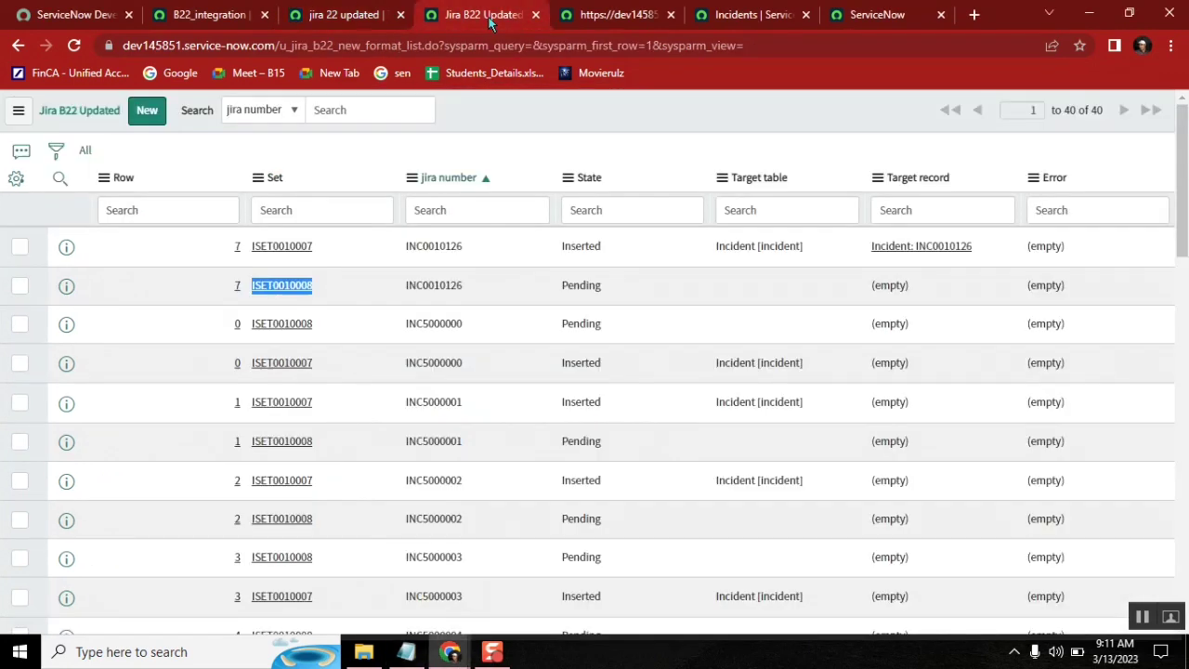
{"action": "left_click", "coordinate": [396, 137]}
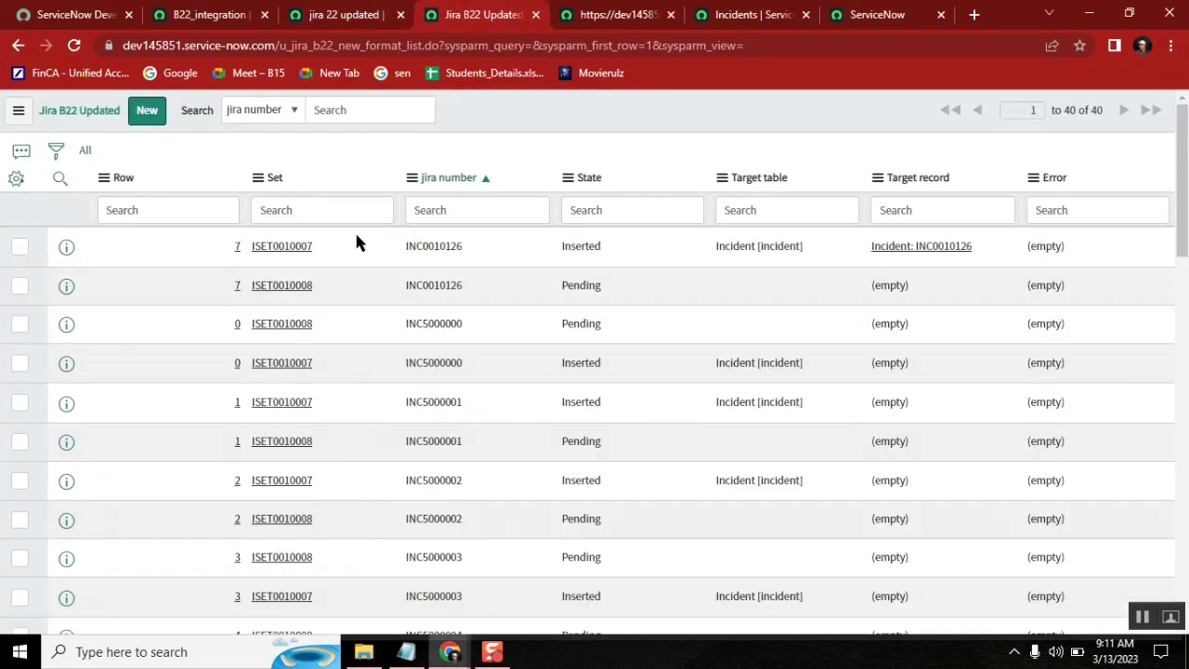
{"action": "right_click", "coordinate": [292, 294]}
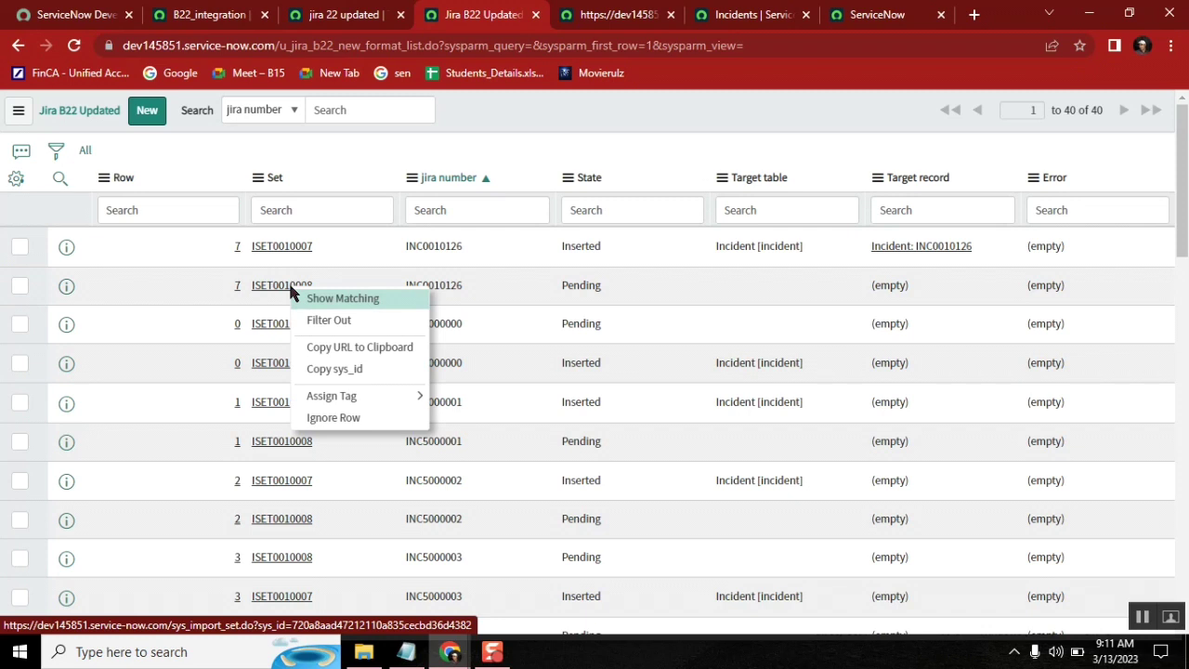
{"action": "left_click", "coordinate": [343, 300]}
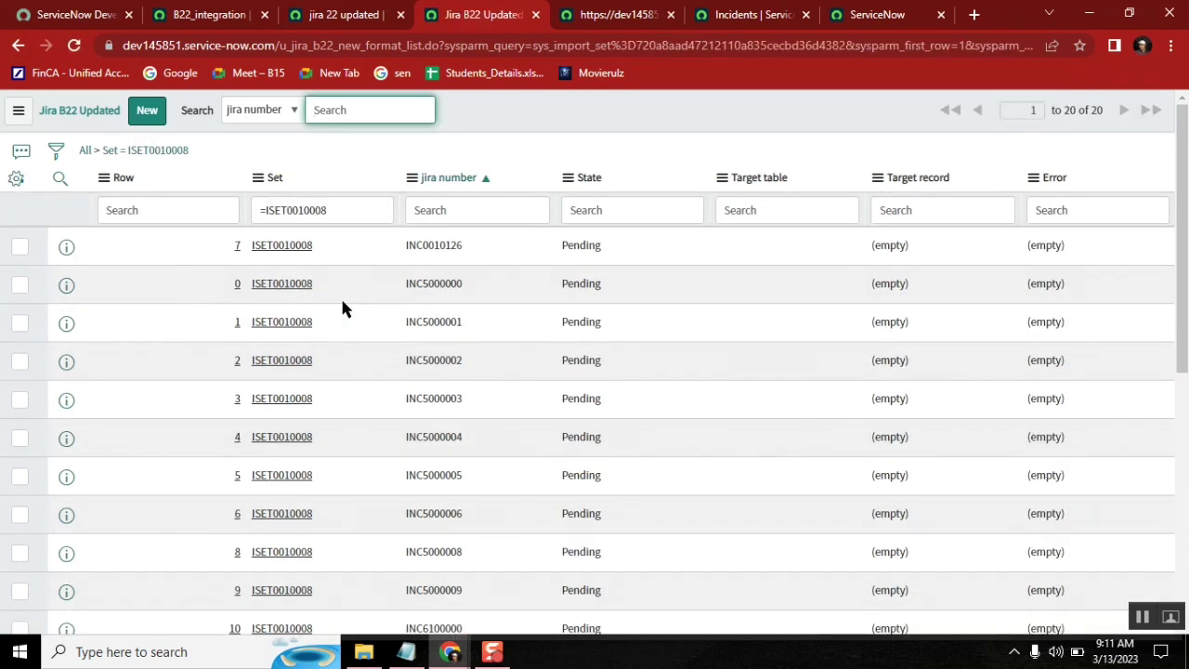
{"action": "left_click", "coordinate": [449, 181]}
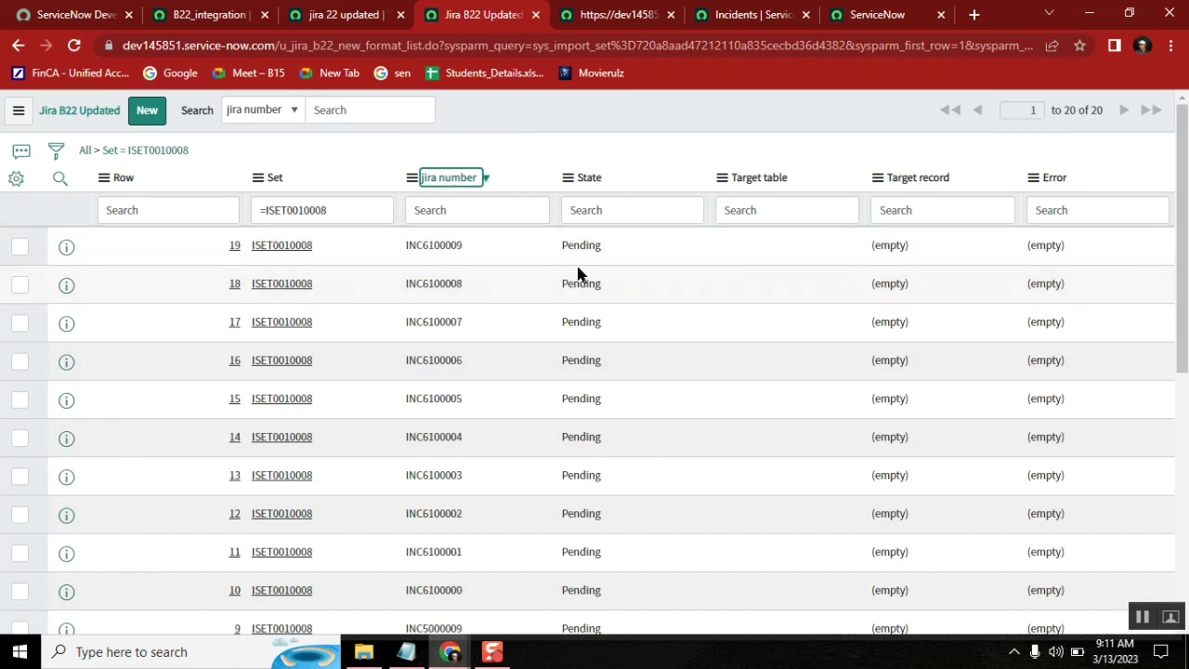
{"action": "left_click_drag", "start_coordinate": [48, 252], "coordinate": [1160, 267]}
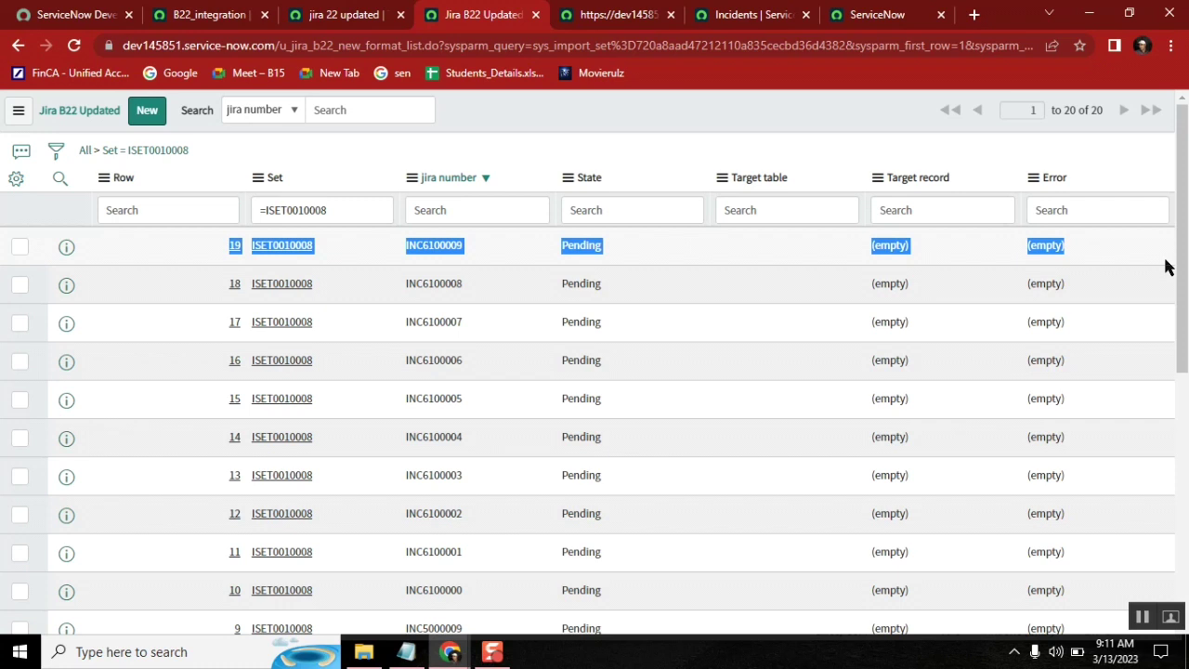
{"action": "left_click", "coordinate": [791, 111]}
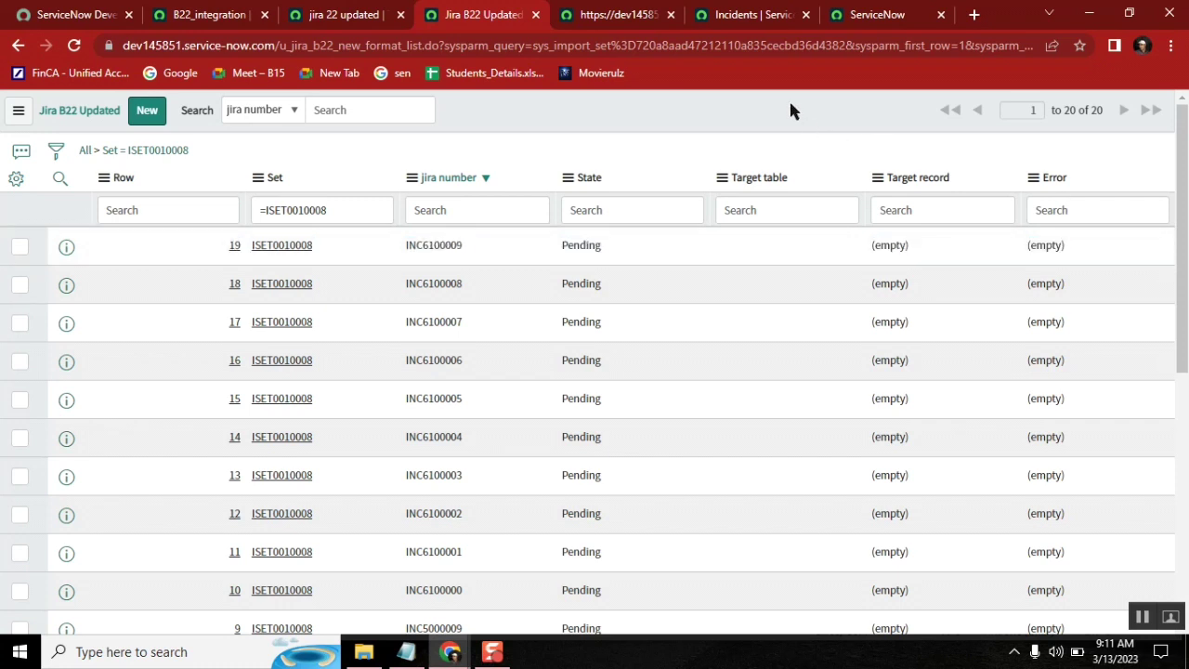
Personalize the staging list's columns, adding Assigned to through State(u_state) and removing State(sys_import_state), Target table, Target record and Error.
{"action": "left_click", "coordinate": [16, 177]}
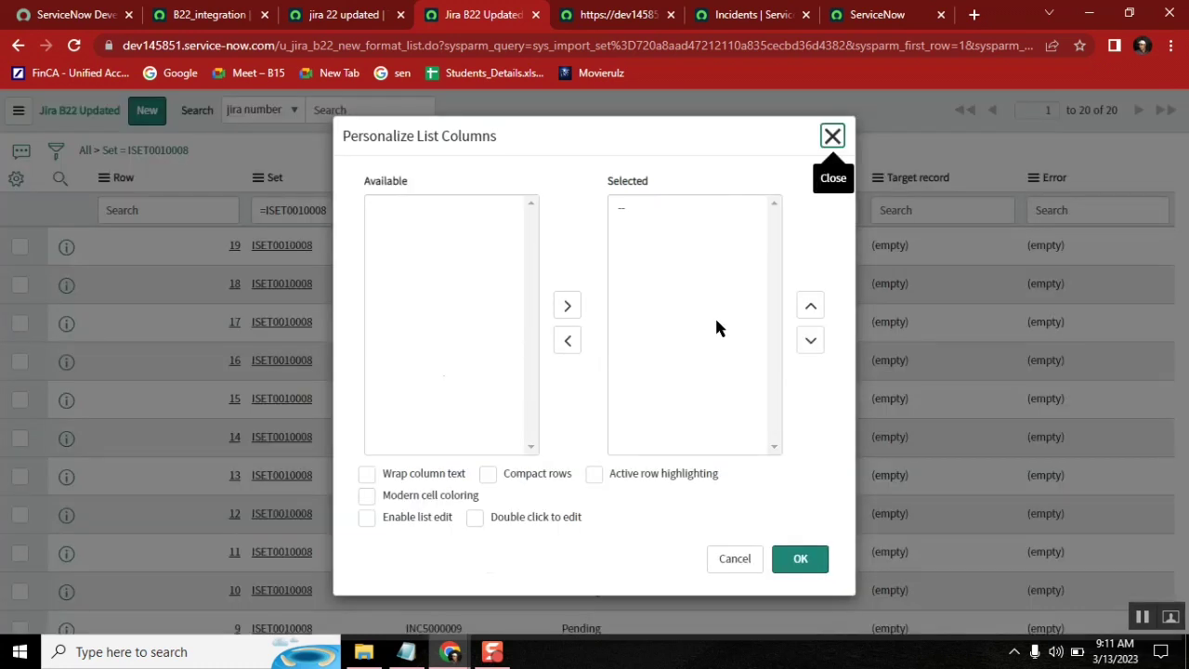
{"action": "left_click", "coordinate": [402, 210]}
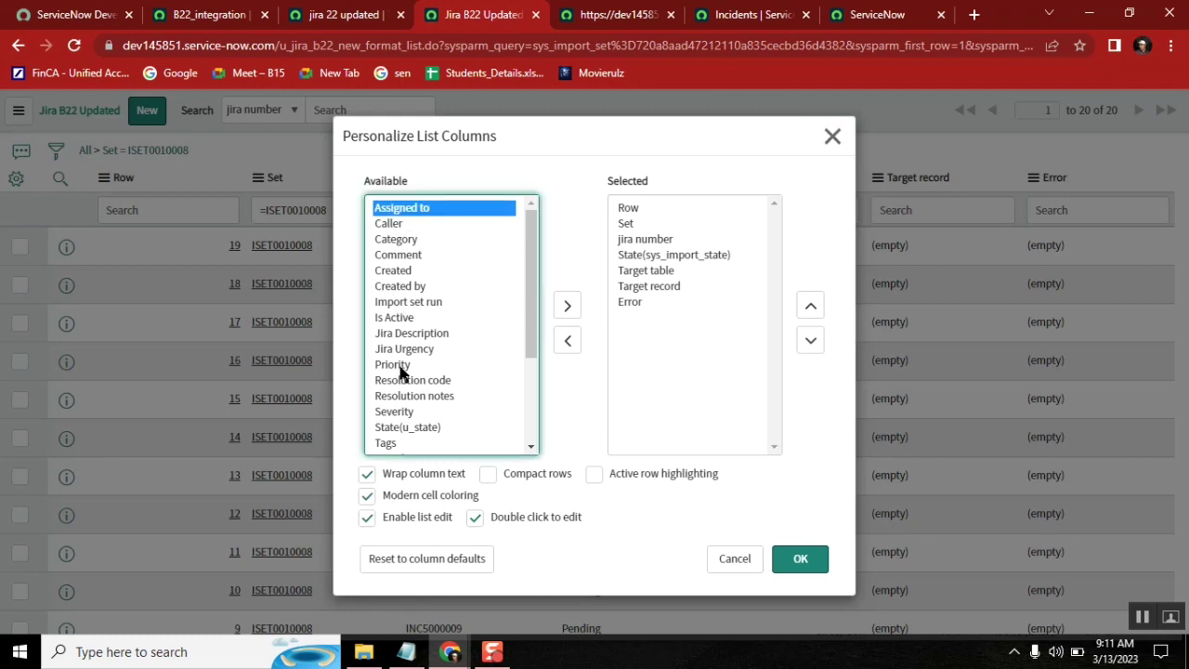
{"action": "left_click", "coordinate": [402, 430], "text": "shift"}
{"action": "left_click", "coordinate": [567, 306]}
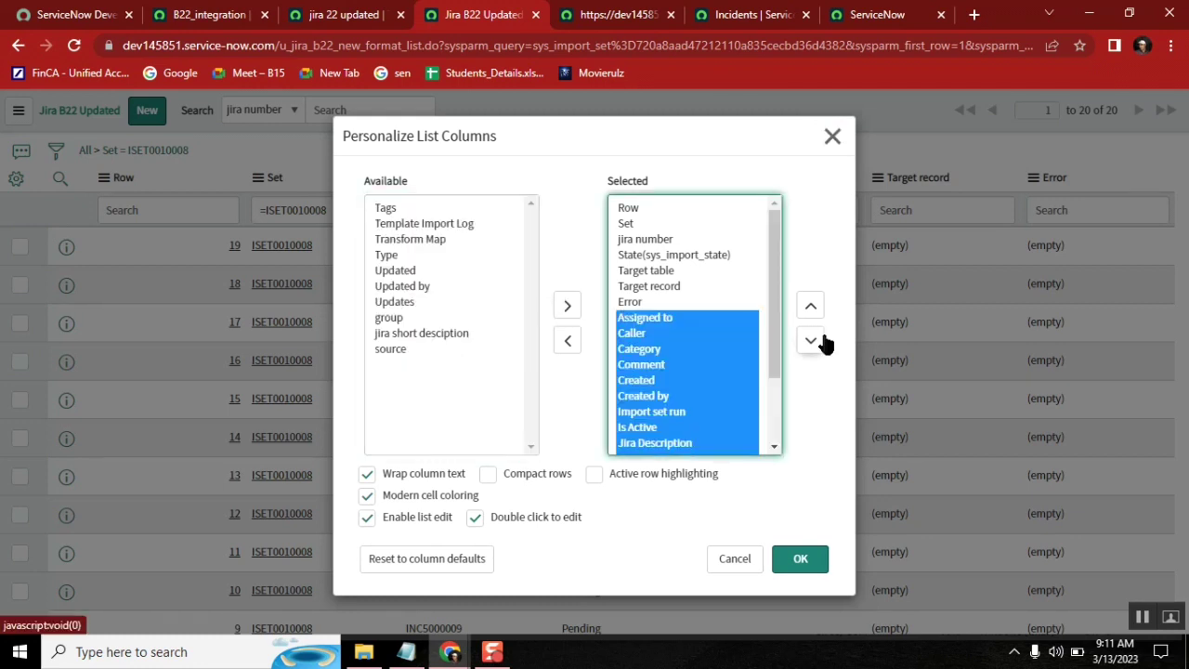
{"action": "left_click", "coordinate": [646, 302]}
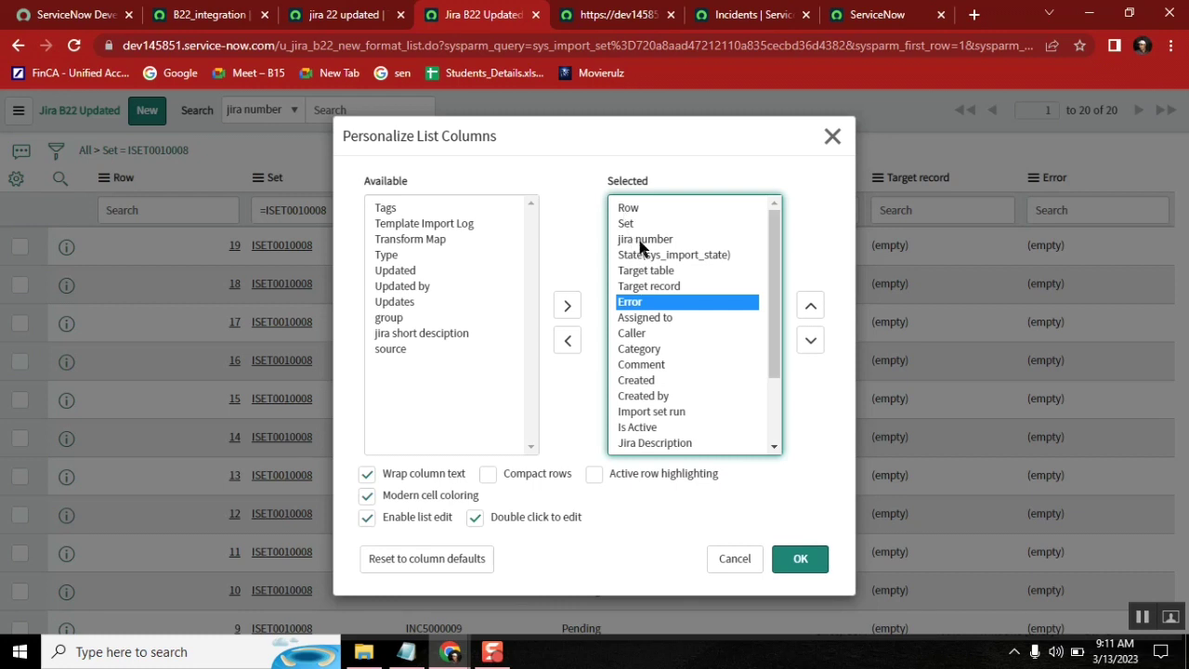
{"action": "left_click", "coordinate": [648, 258], "text": "shift"}
{"action": "left_click", "coordinate": [567, 340]}
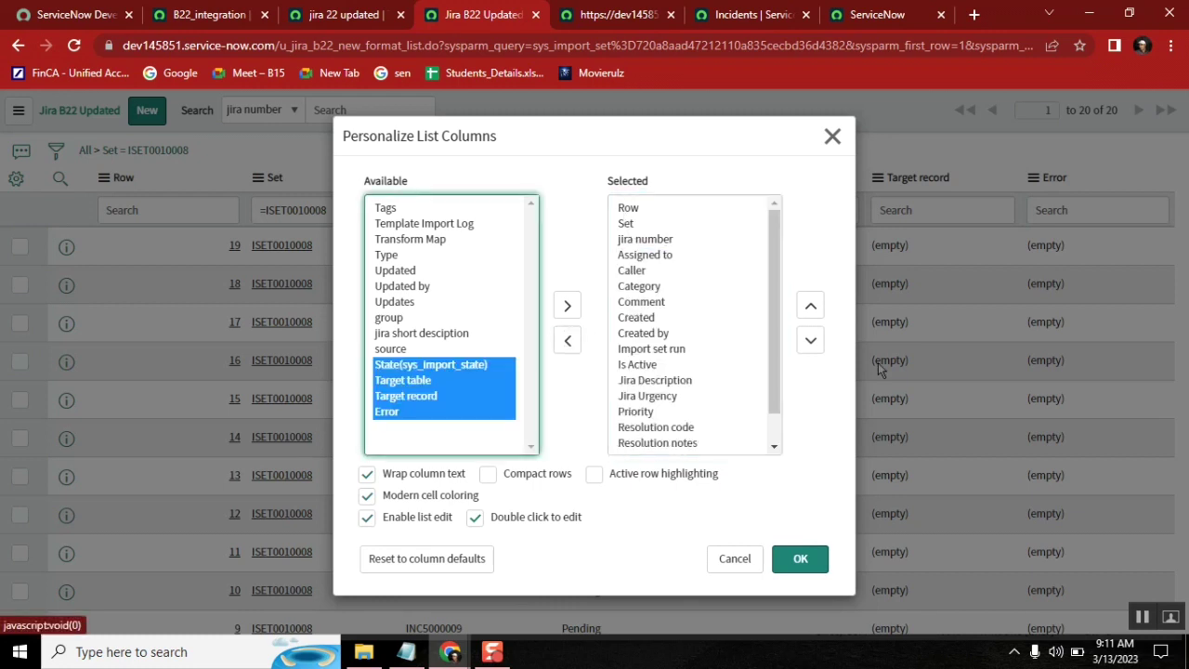
{"action": "left_click", "coordinate": [805, 559]}
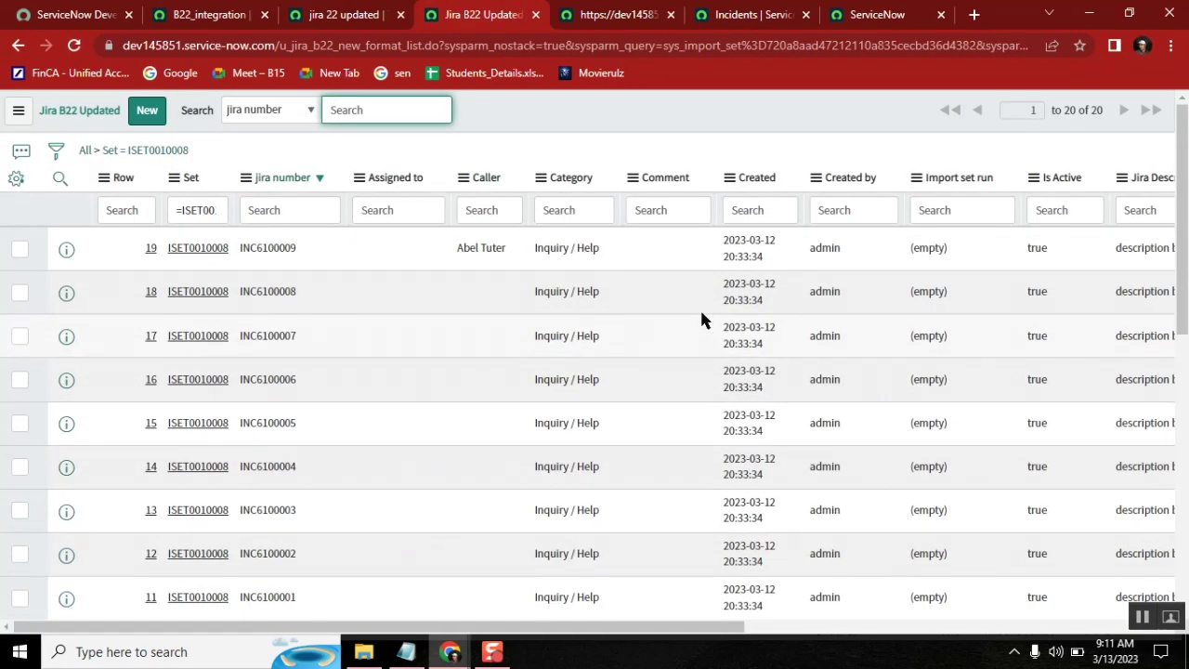
Reorder the browser tabs so the background script comes first, followed by the Jira B22 Updated list and the jira 22 updated transform map.
{"action": "double_click", "coordinate": [243, 249]}
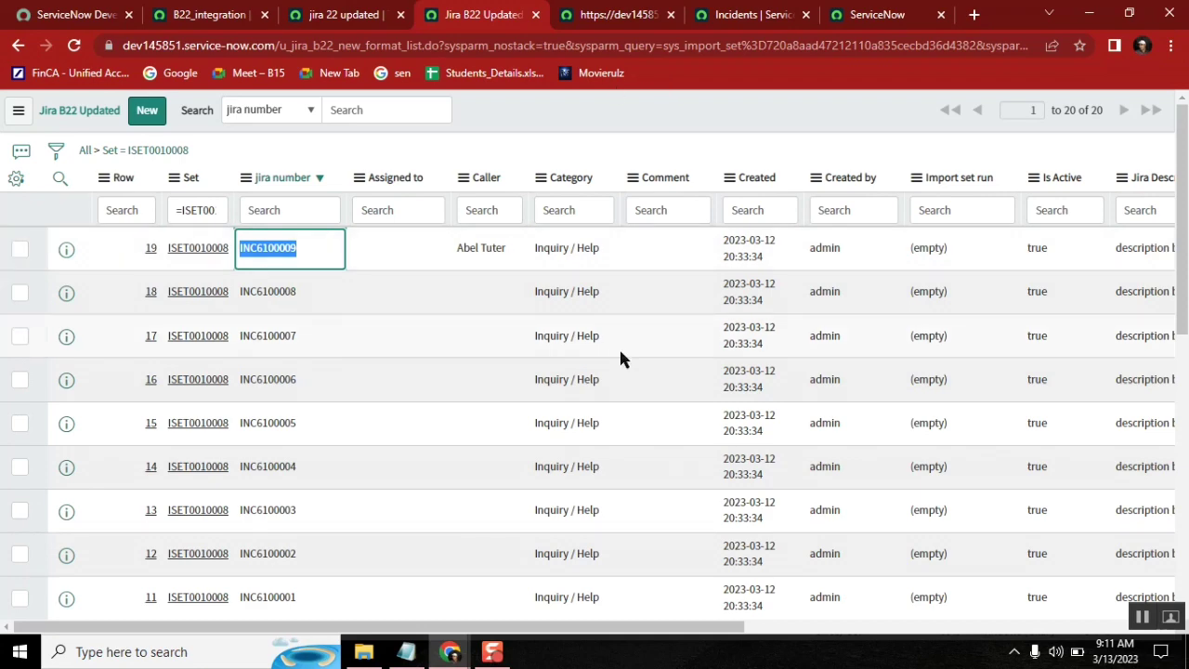
{"action": "left_click", "coordinate": [334, 9]}
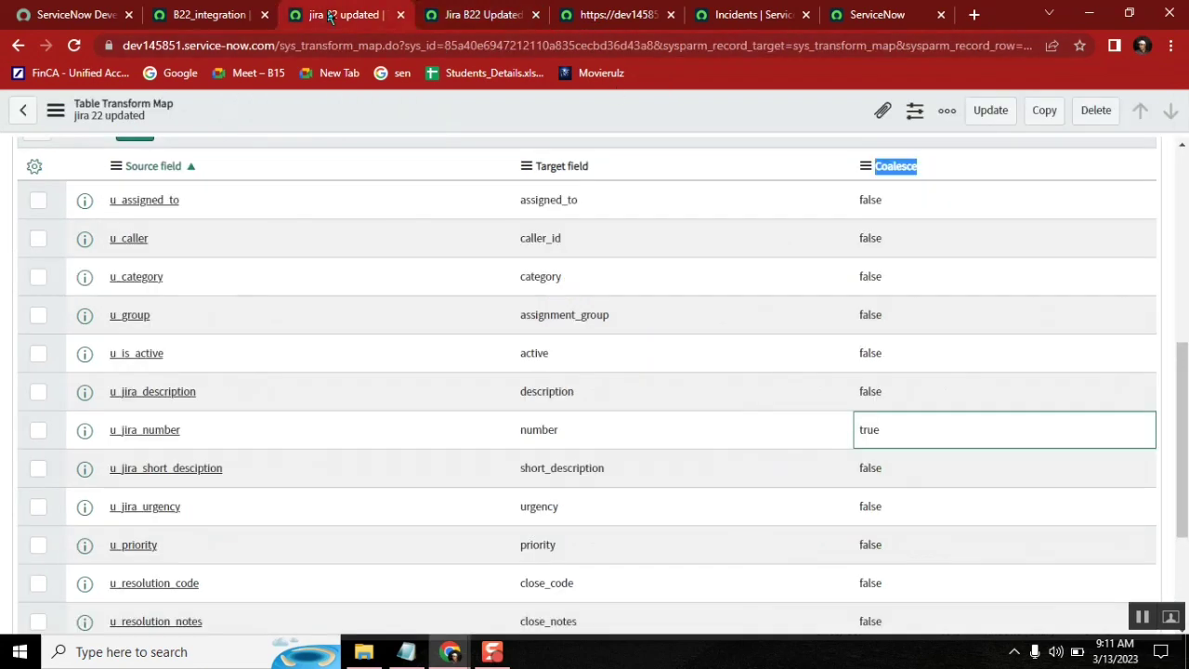
{"action": "left_click", "coordinate": [620, 15]}
{"action": "left_click_drag", "start_coordinate": [621, 15], "coordinate": [348, 15]}
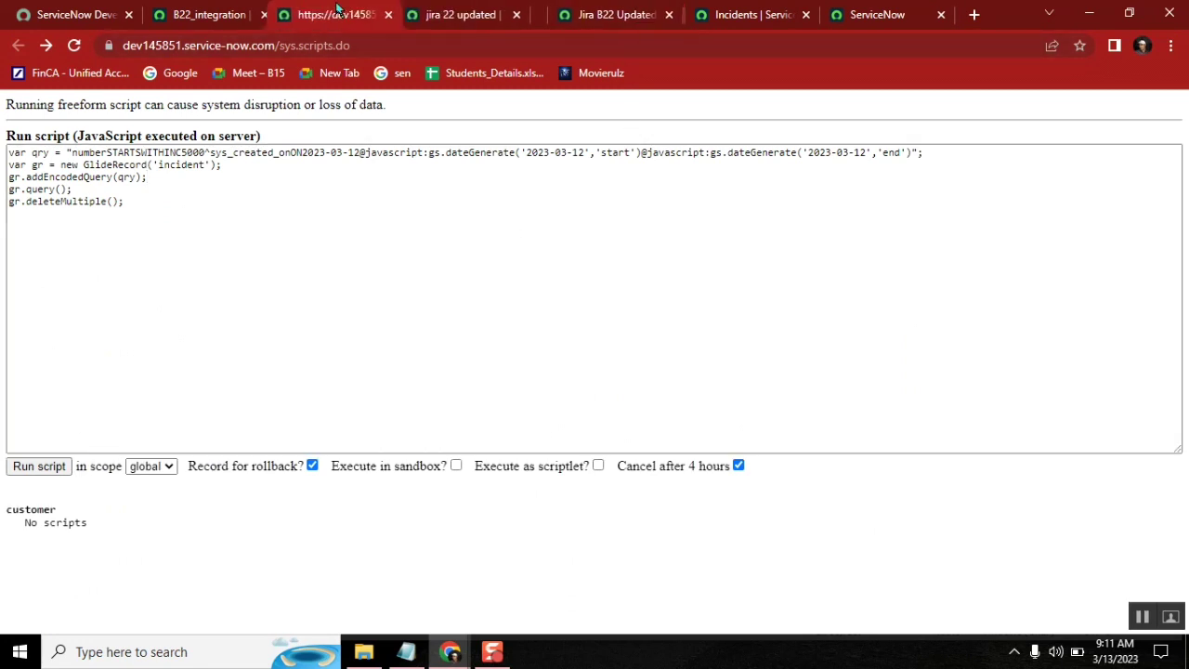
{"action": "left_click", "coordinate": [485, 15]}
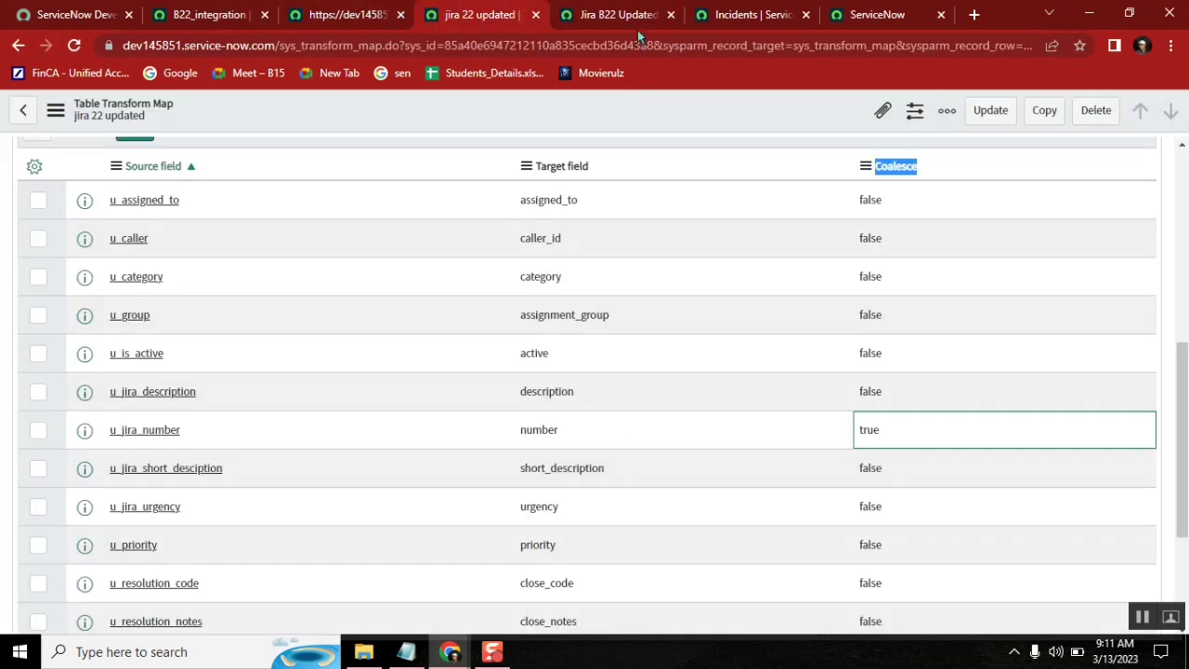
{"action": "left_click_drag", "start_coordinate": [618, 15], "coordinate": [465, 23]}
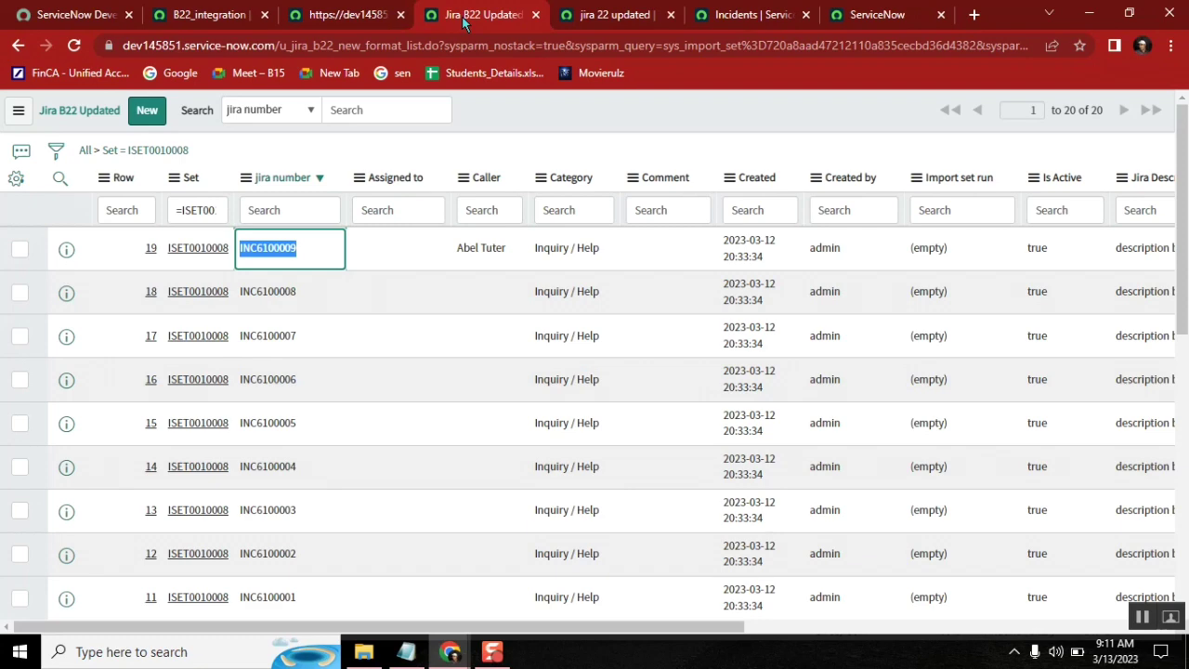
{"action": "left_click", "coordinate": [743, 17]}
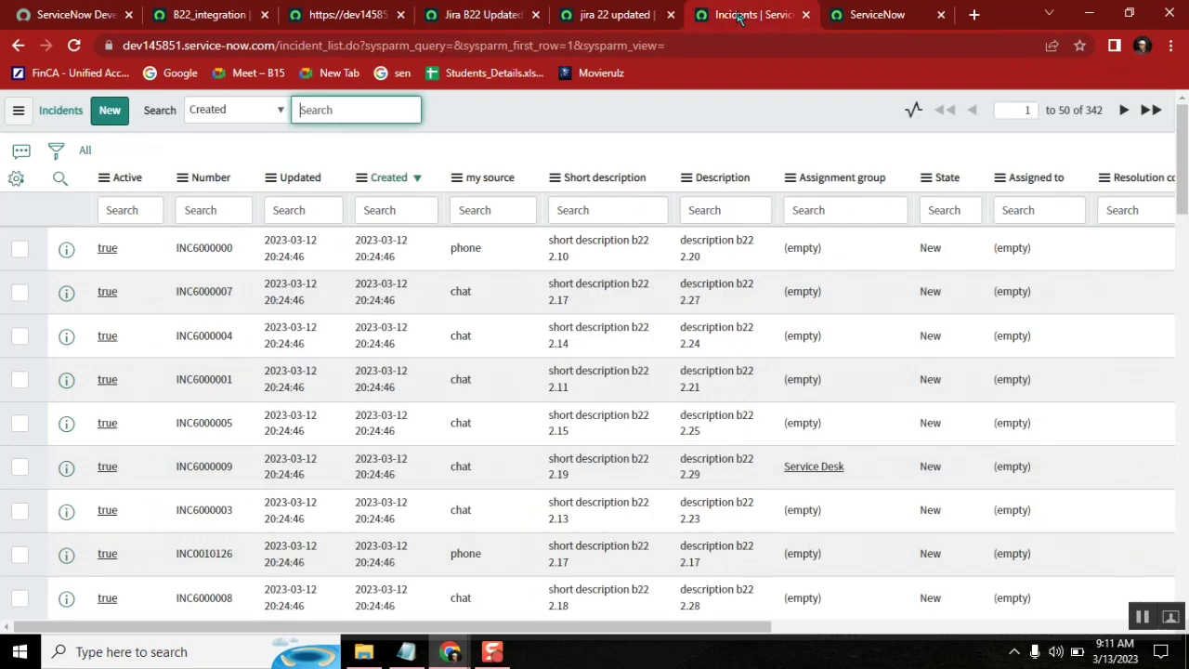
{"action": "left_click", "coordinate": [901, 9]}
{"action": "left_click", "coordinate": [734, 21]}
{"action": "left_click", "coordinate": [621, 19]}
Copy jira number INC6100009 from the staging list and filter the Incidents list's Number column by it.
{"action": "left_click", "coordinate": [471, 11]}
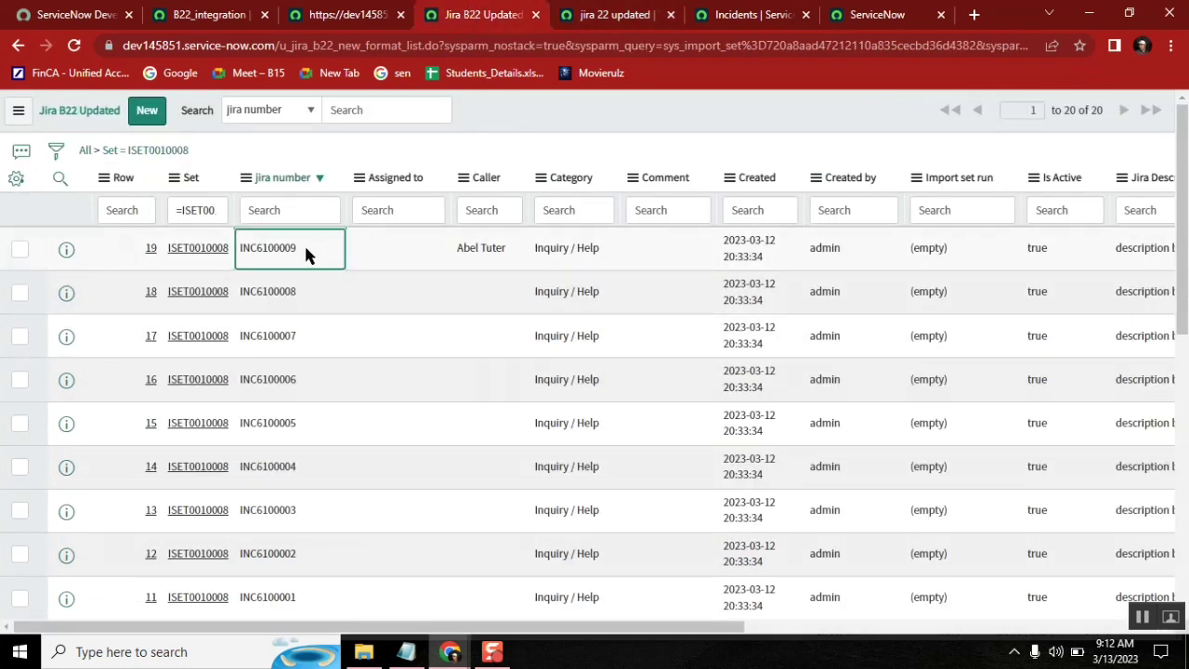
{"action": "left_click_drag", "start_coordinate": [307, 255], "coordinate": [240, 259]}
{"action": "key", "text": "ctrl+c"}
{"action": "left_click", "coordinate": [604, 17]}
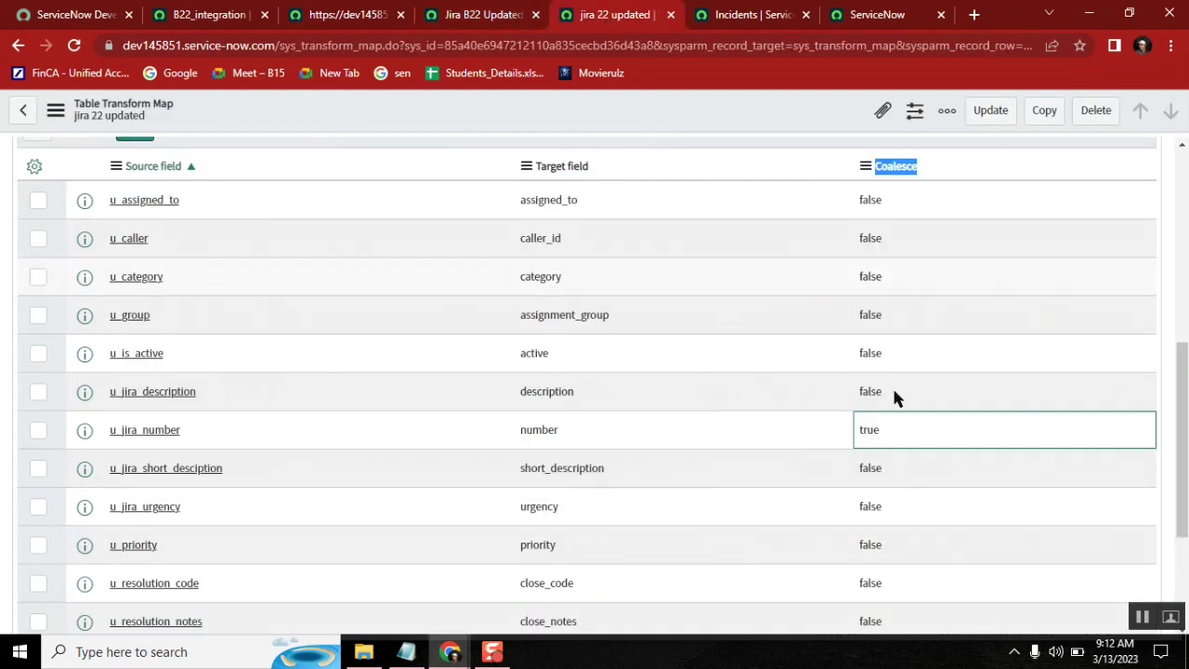
{"action": "left_click", "coordinate": [495, 16]}
{"action": "left_click", "coordinate": [726, 19]}
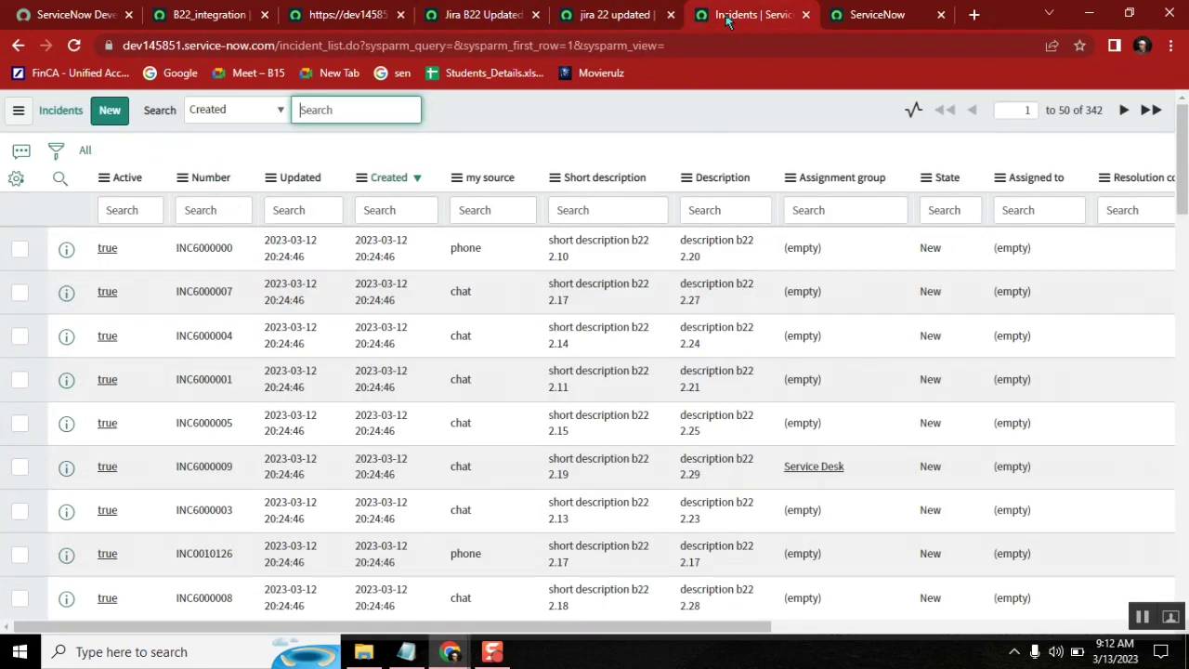
{"action": "left_click", "coordinate": [223, 210]}
{"action": "key", "text": "ctrl+v"}
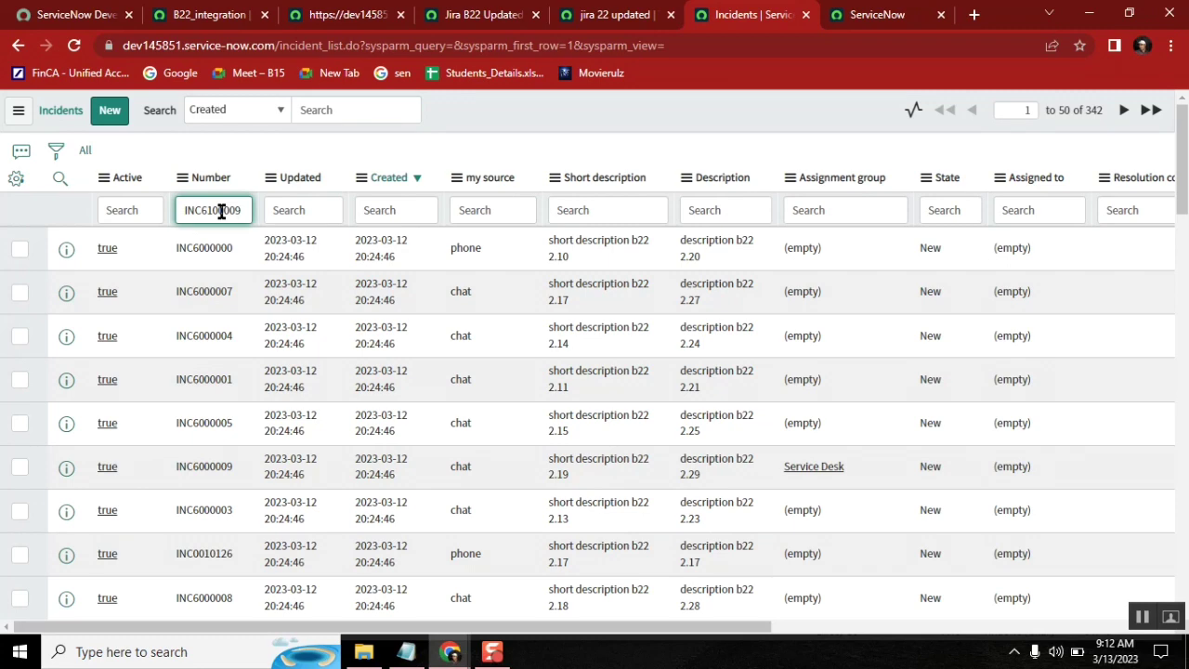
{"action": "key", "text": "Return"}
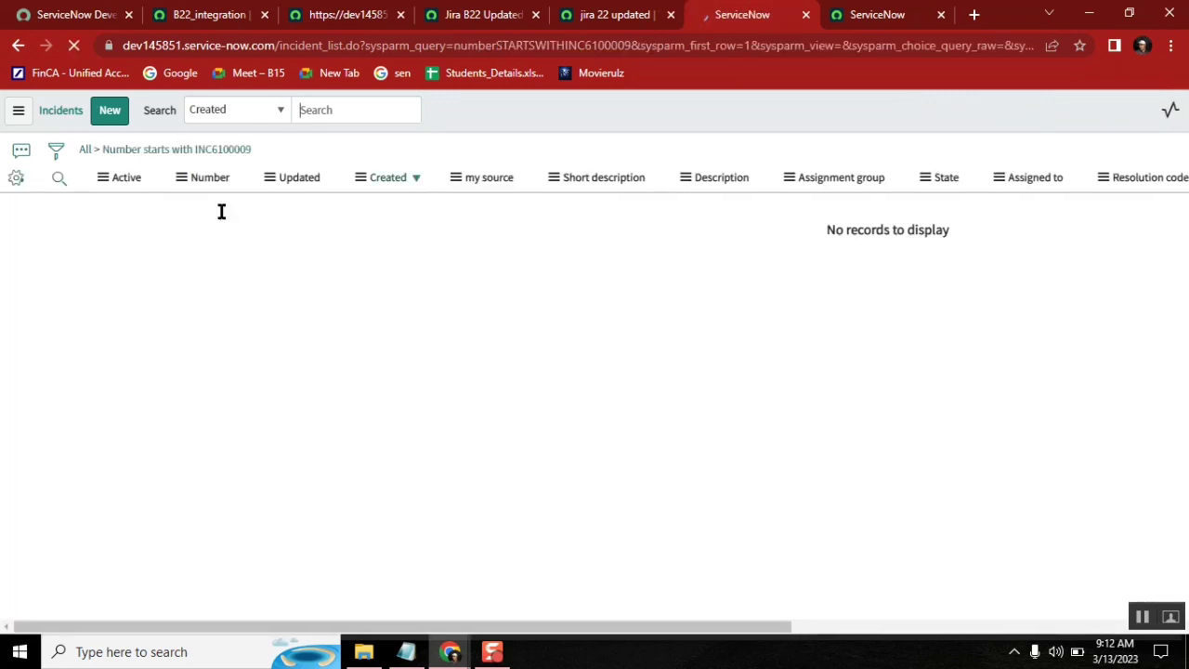
In the Notepad notes, add the line "if not avaiable - Insert" below "number" and start a new line.
{"action": "left_click", "coordinate": [406, 651]}
{"action": "key", "text": "Return"}
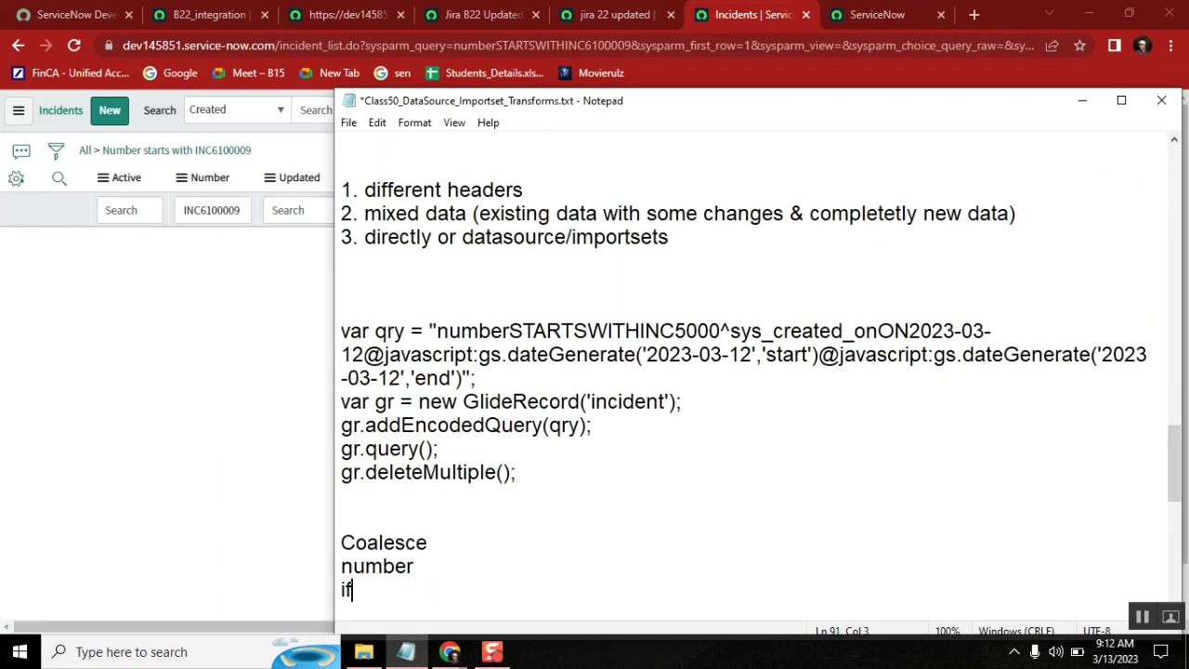
{"action": "type", "text": "if not avai"}
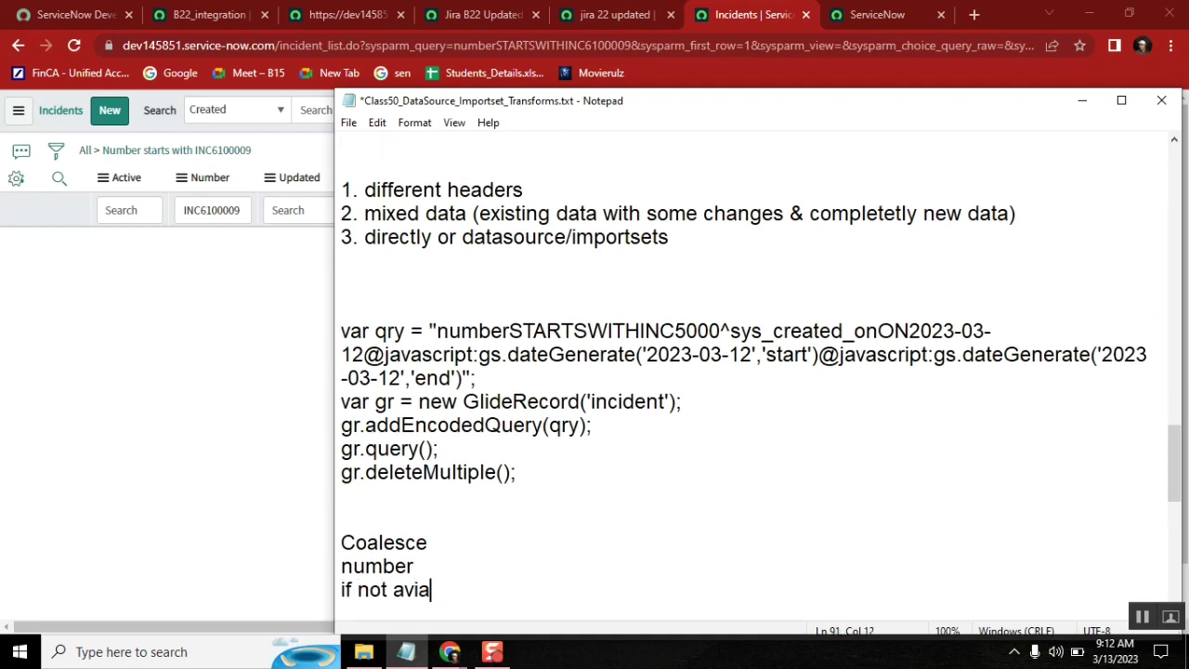
{"action": "key", "text": "BackSpace"}
{"action": "key", "text": "BackSpace"}
{"action": "type", "text": "aiable"}
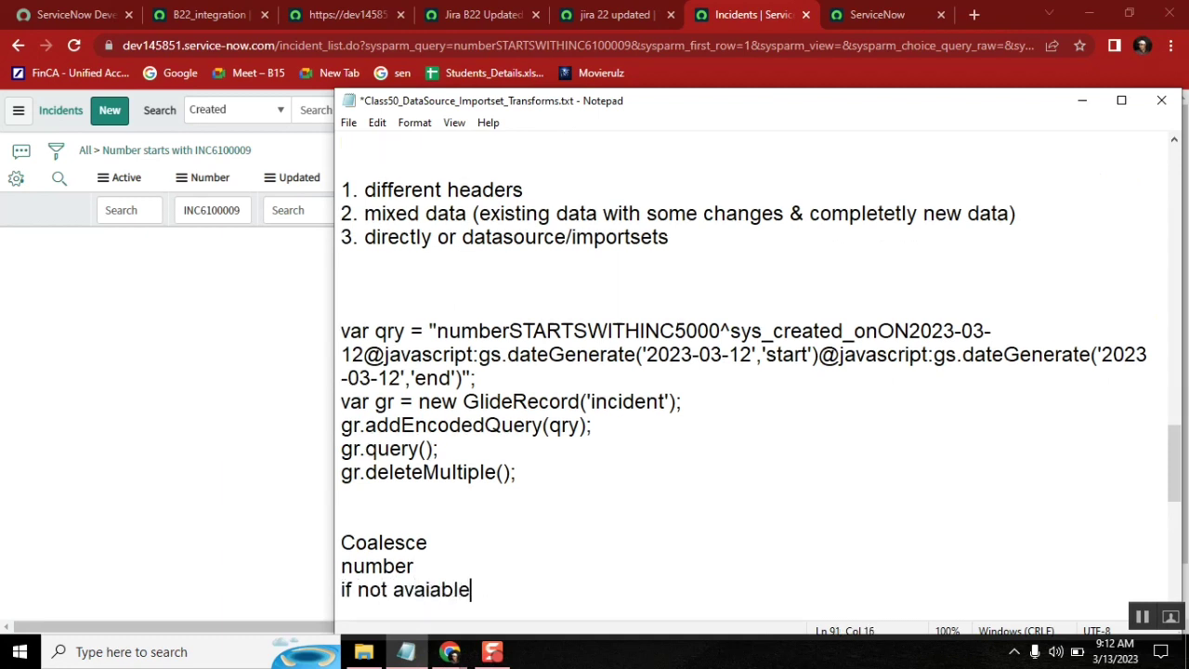
{"action": "type", "text": "  - Insert"}
{"action": "key", "text": "Return"}
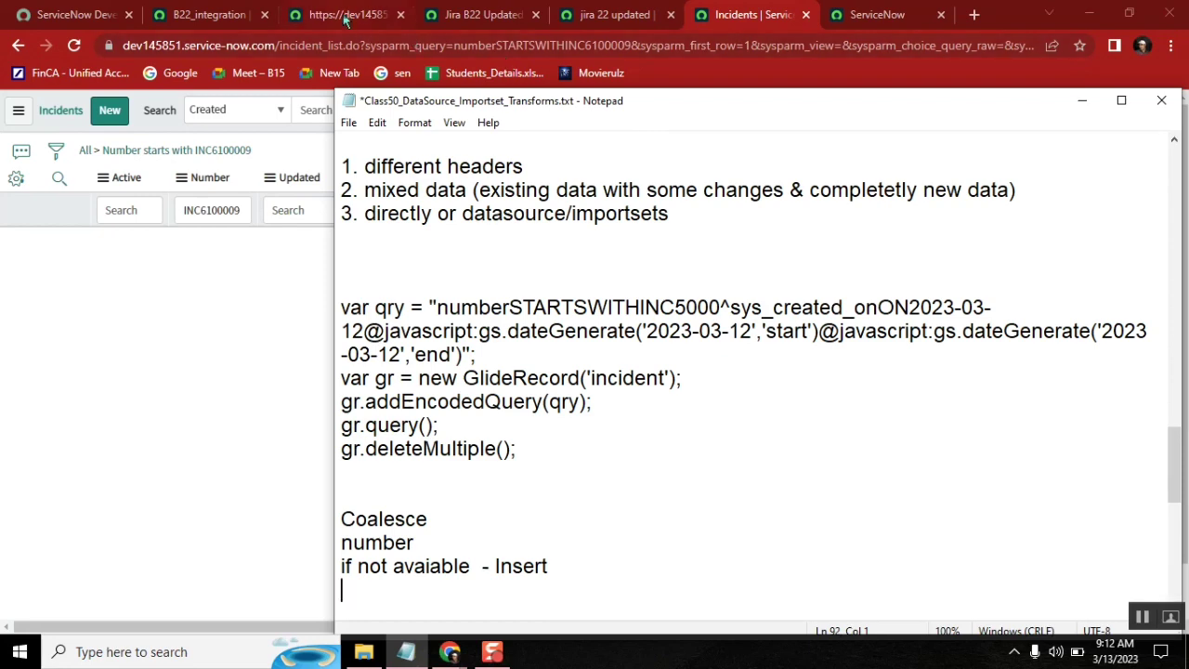
Back in the browser, copy jira number INC6100008 from the staging list and filter the Incidents list by that number.
{"action": "left_click", "coordinate": [474, 14]}
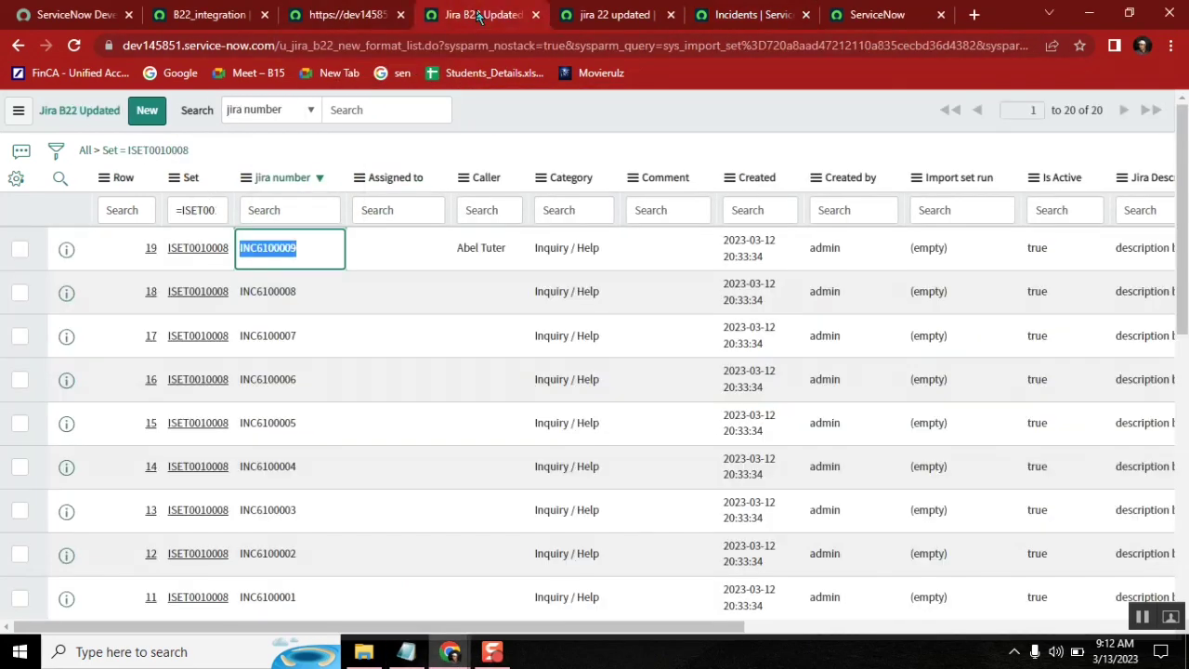
{"action": "left_click_drag", "start_coordinate": [300, 292], "coordinate": [240, 292]}
{"action": "key", "text": "ctrl+c"}
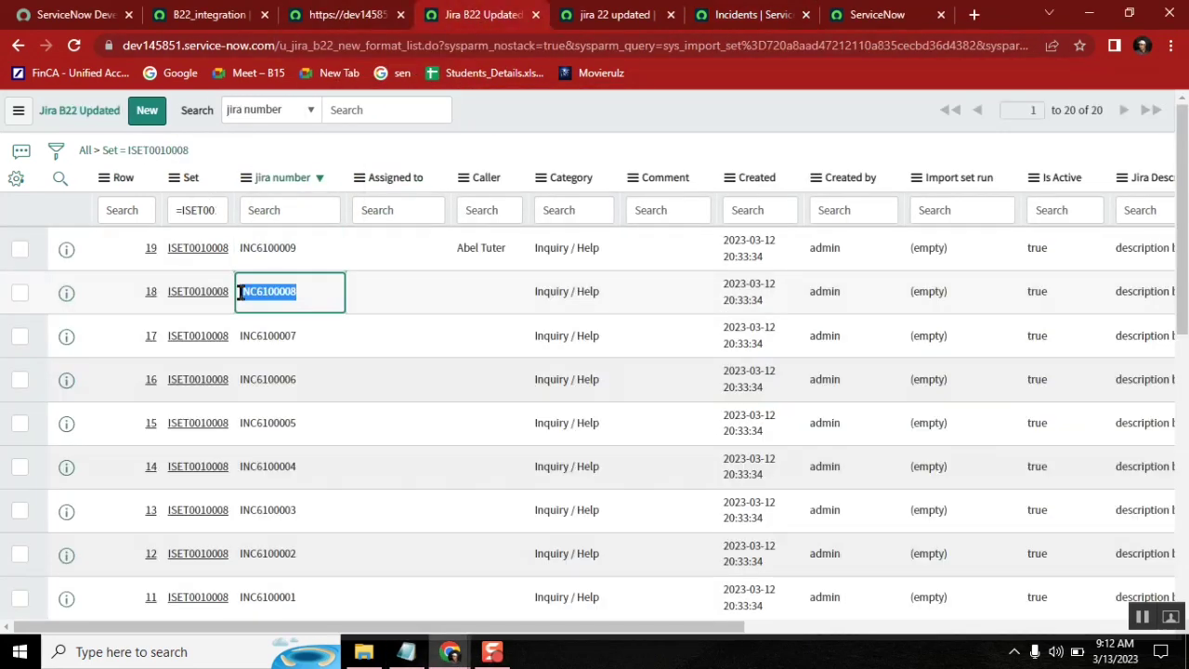
{"action": "left_click", "coordinate": [748, 14]}
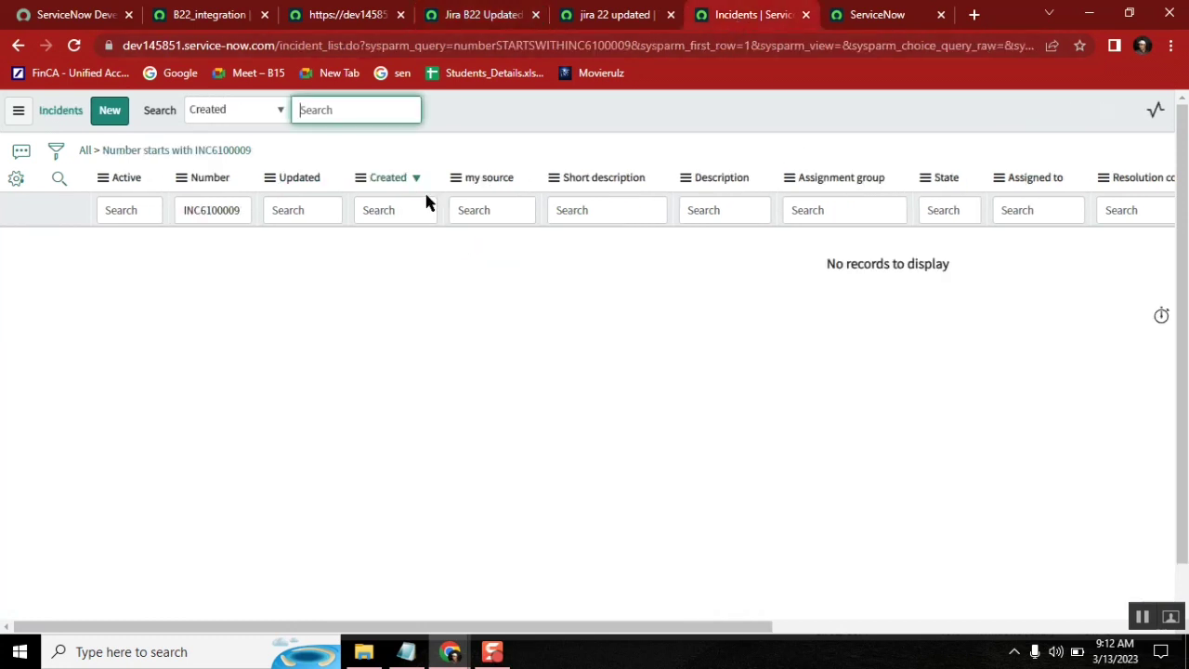
{"action": "double_click", "coordinate": [211, 212]}
{"action": "key", "text": "ctrl+v"}
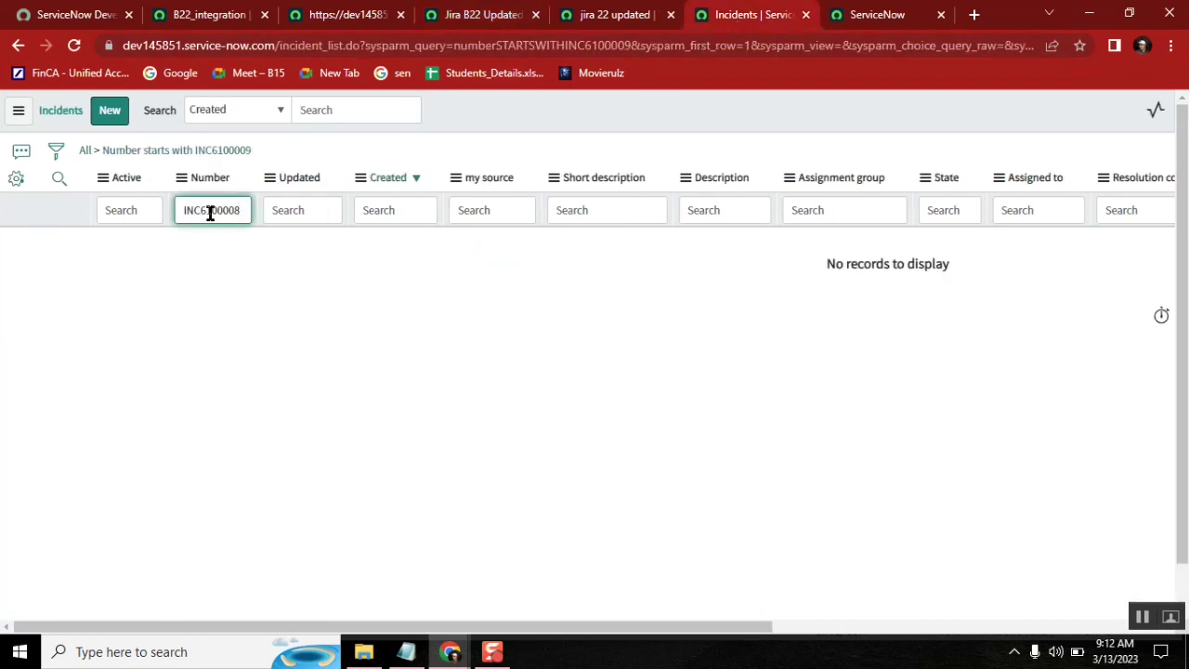
{"action": "key", "text": "Return"}
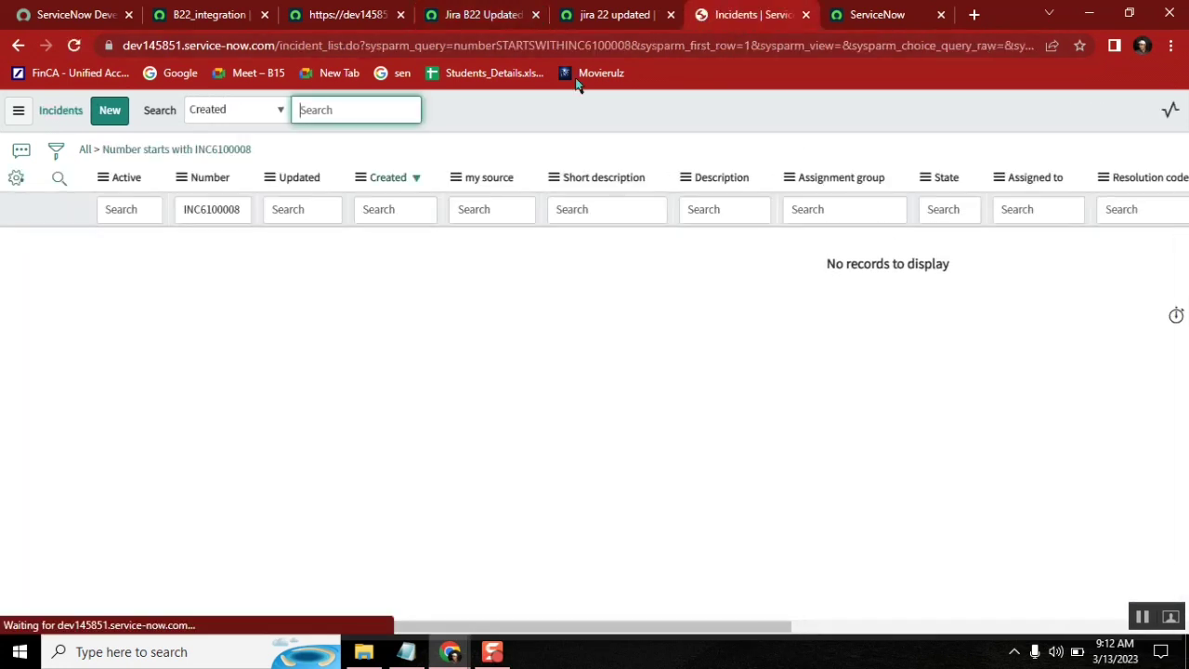
Copy jira number INC5000009 from row 9 of the staging list and filter the Incidents list by that number.
{"action": "left_click", "coordinate": [477, 13]}
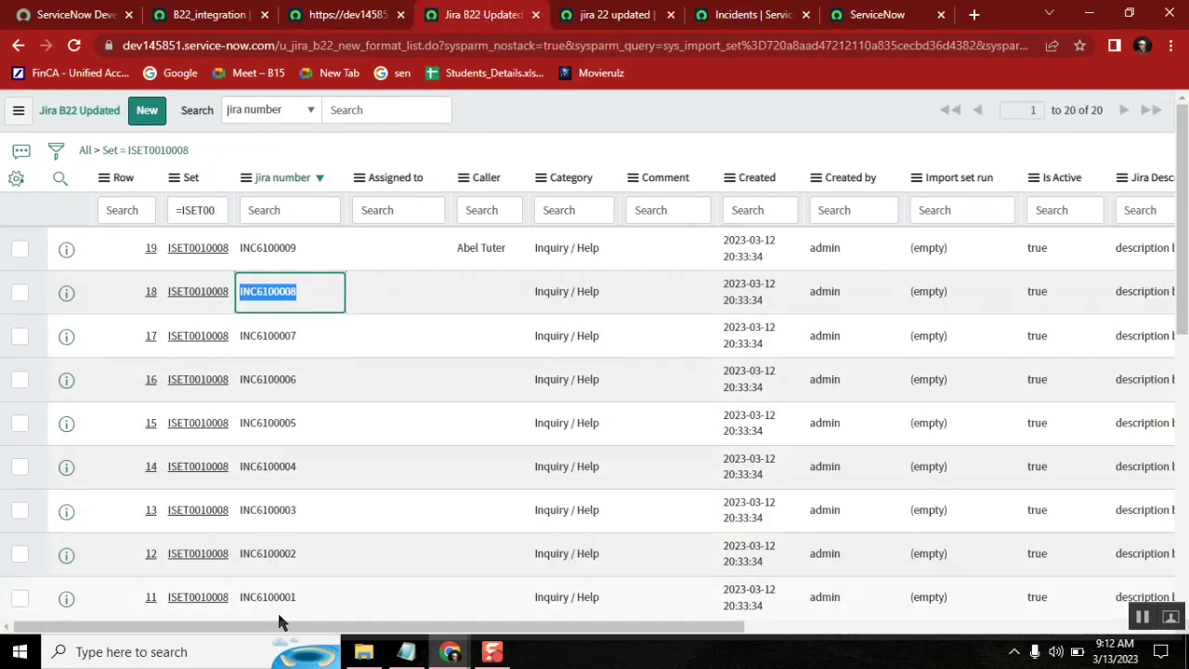
{"action": "left_click_drag", "start_coordinate": [1185, 195], "coordinate": [1185, 361]}
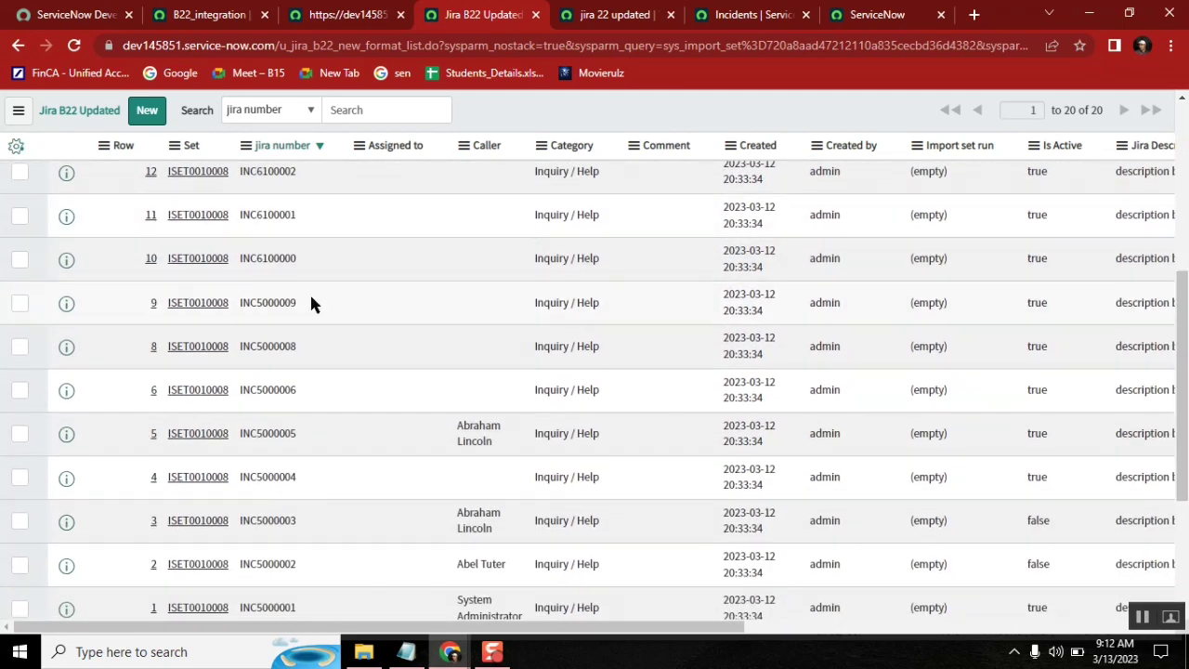
{"action": "double_click", "coordinate": [244, 305]}
{"action": "key", "text": "ctrl+c"}
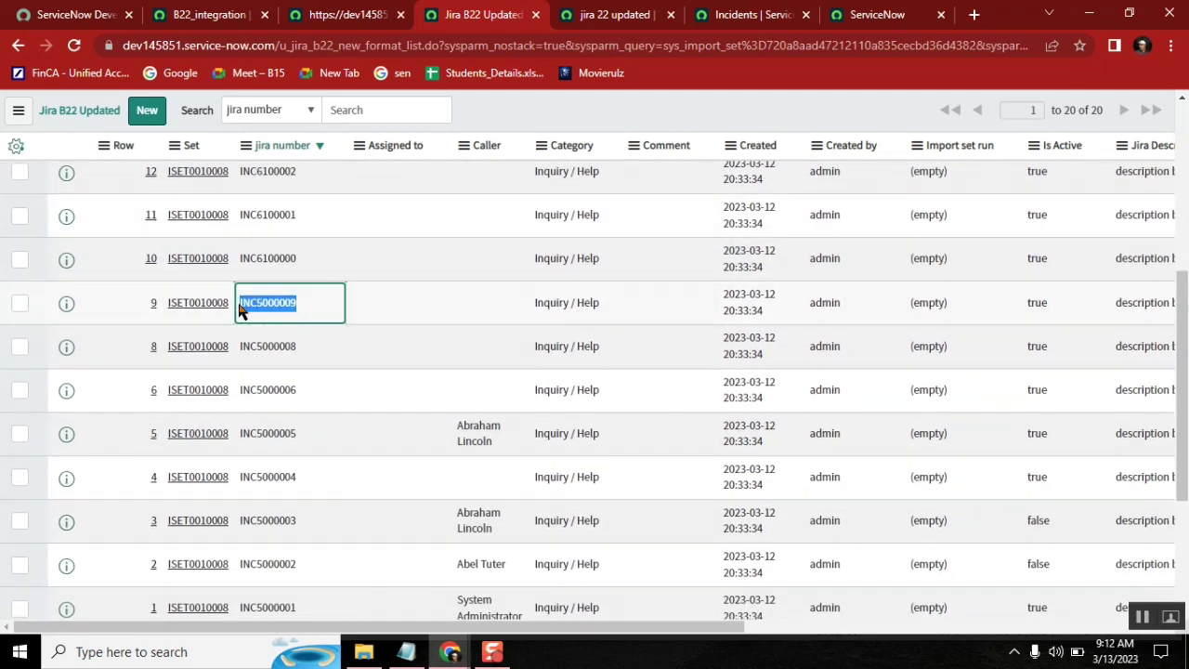
{"action": "left_click", "coordinate": [729, 20]}
{"action": "key", "text": "ctrl+v"}
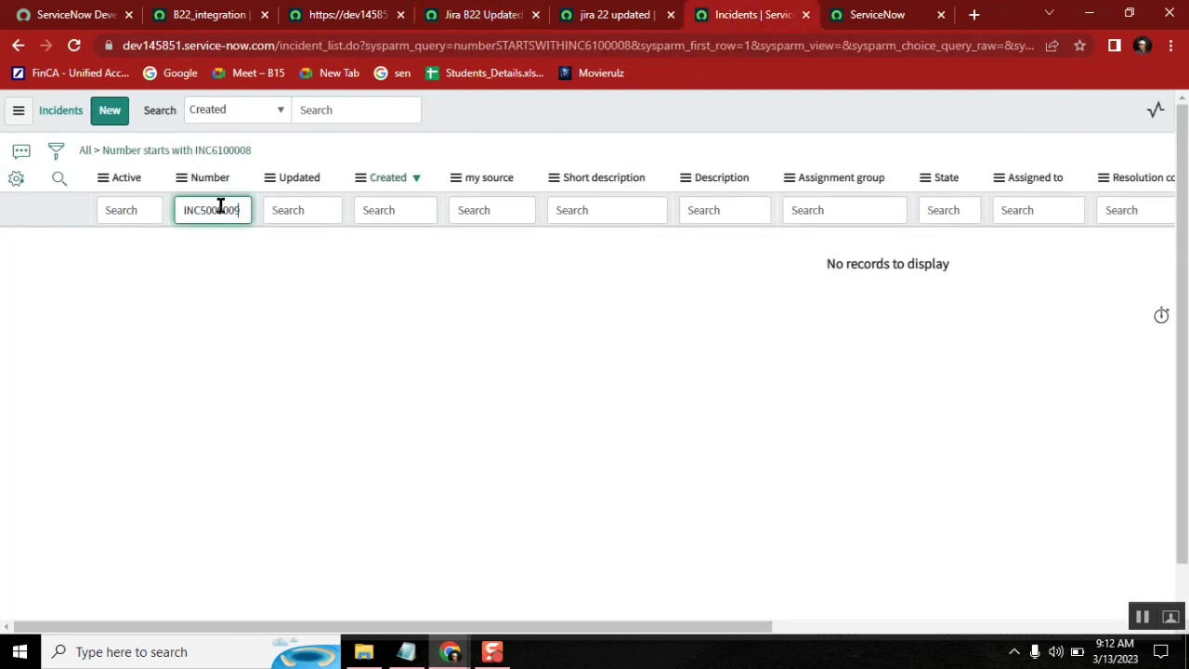
{"action": "key", "text": "Return"}
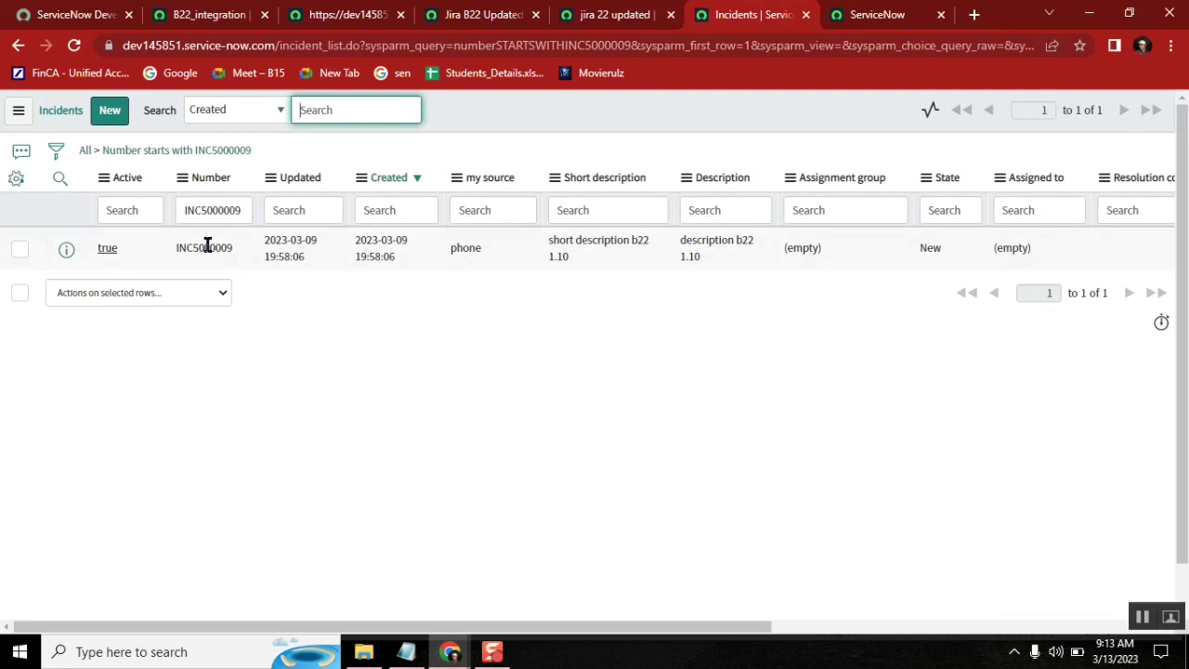
Compare the Jira Description of INC5000009 in the staging list with the short description and description of the matching incident.
{"action": "left_click", "coordinate": [477, 15]}
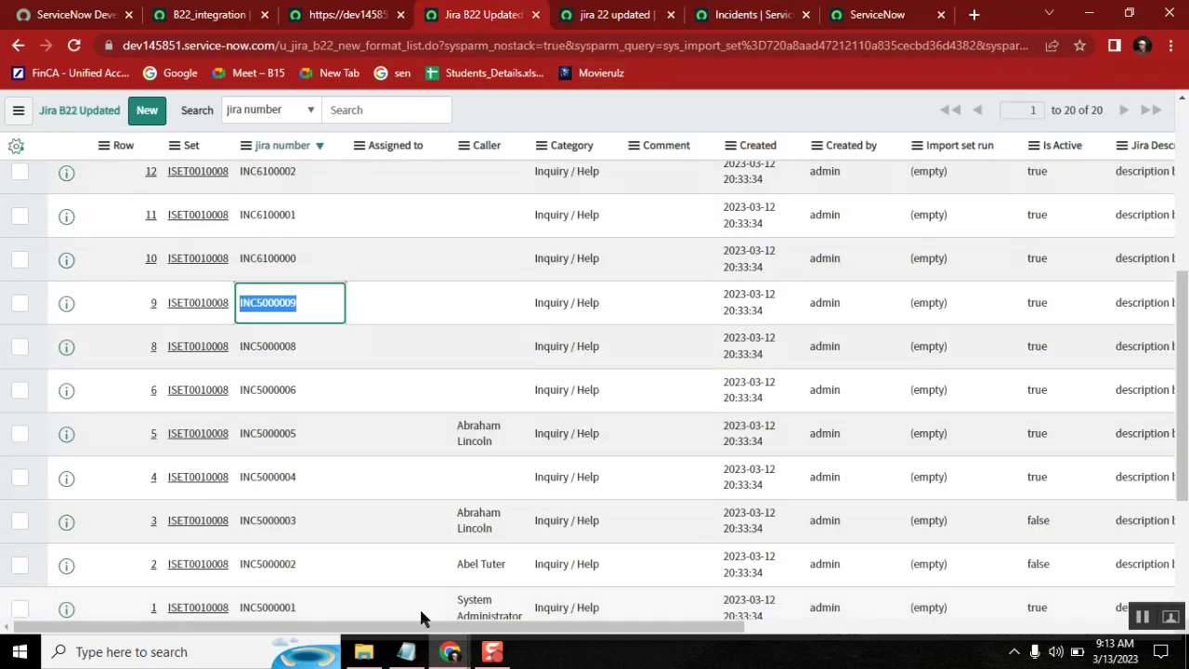
{"action": "left_click_drag", "start_coordinate": [412, 628], "coordinate": [839, 617]}
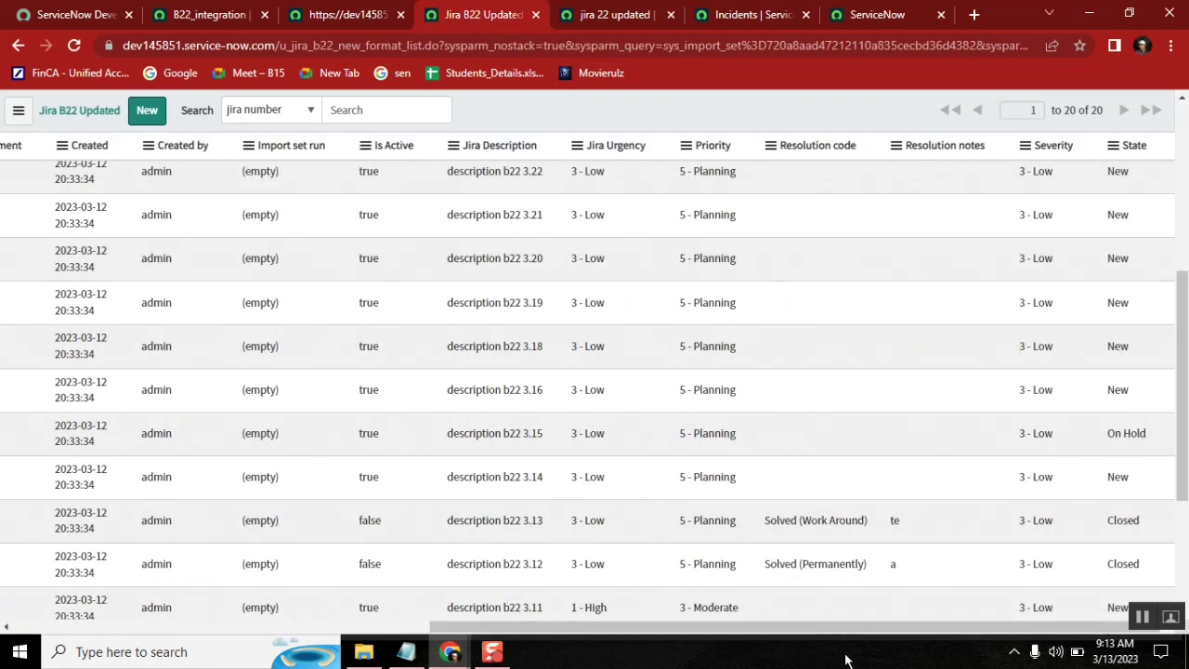
{"action": "left_click", "coordinate": [748, 15]}
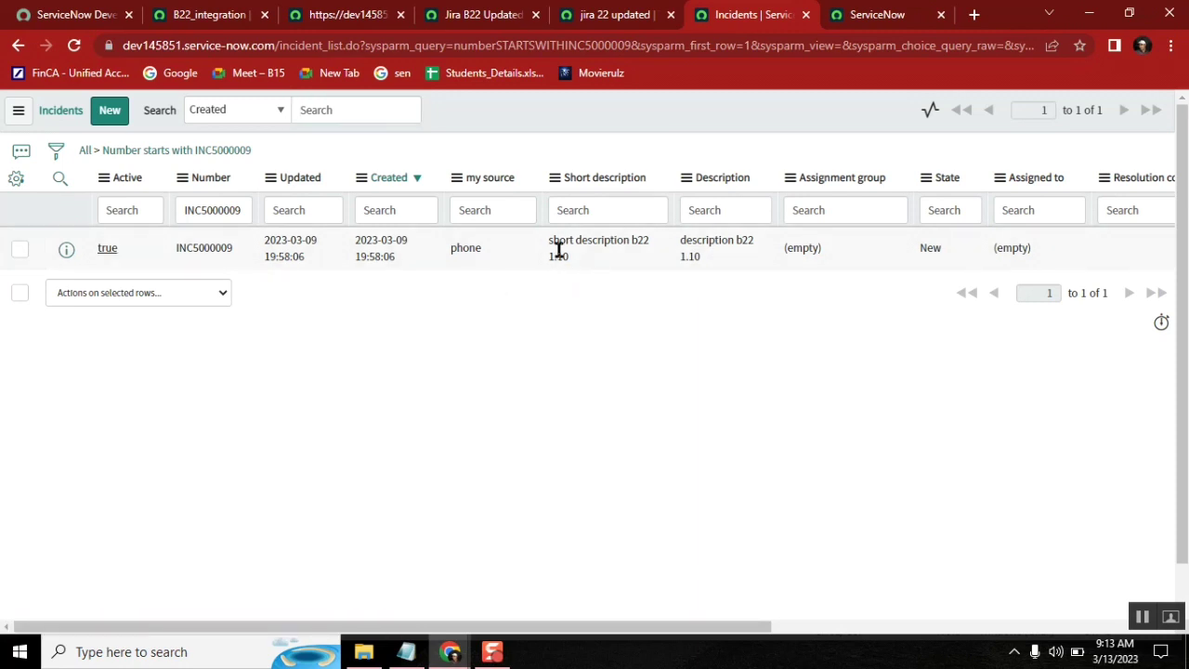
{"action": "left_click_drag", "start_coordinate": [554, 247], "coordinate": [616, 291]}
{"action": "left_click_drag", "start_coordinate": [713, 258], "coordinate": [677, 240]}
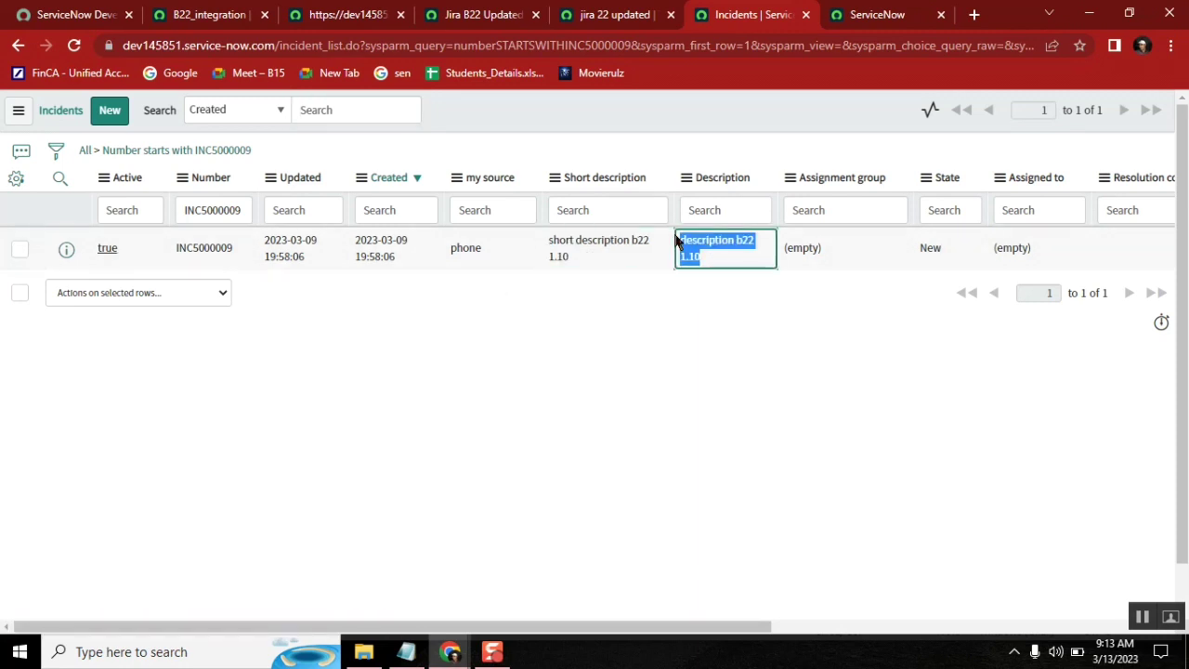
Open the INC5000009 incident record in a separate tab, check its short description, and return to the Incidents list.
{"action": "left_click", "coordinate": [451, 372]}
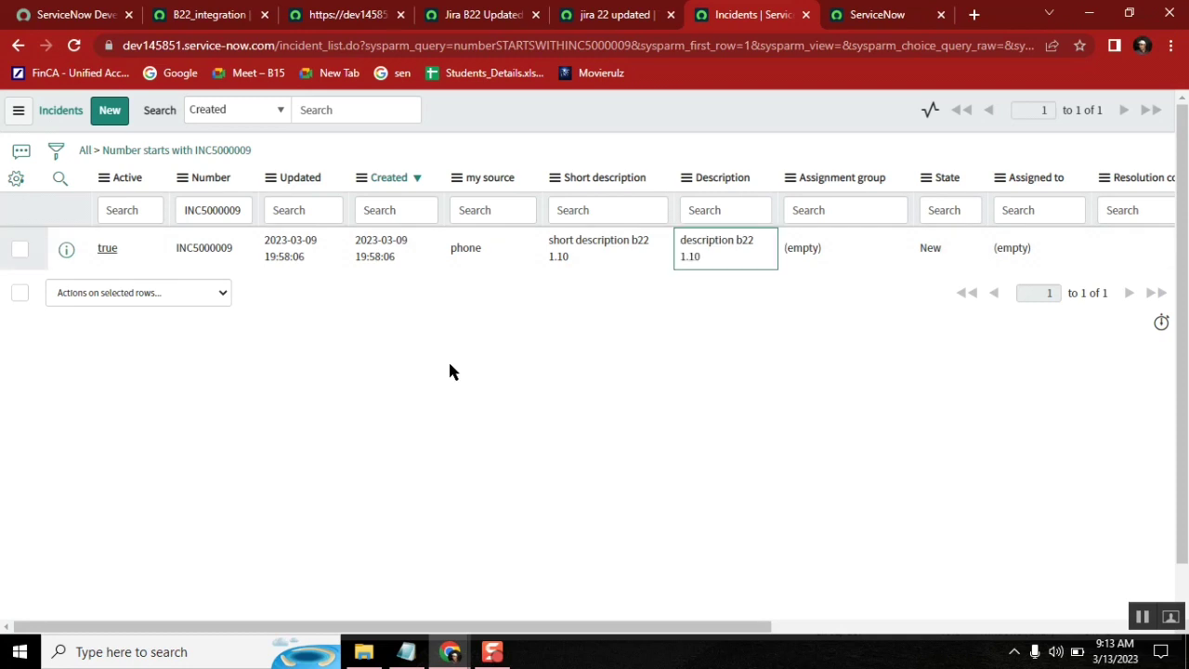
{"action": "middle_click", "coordinate": [109, 252]}
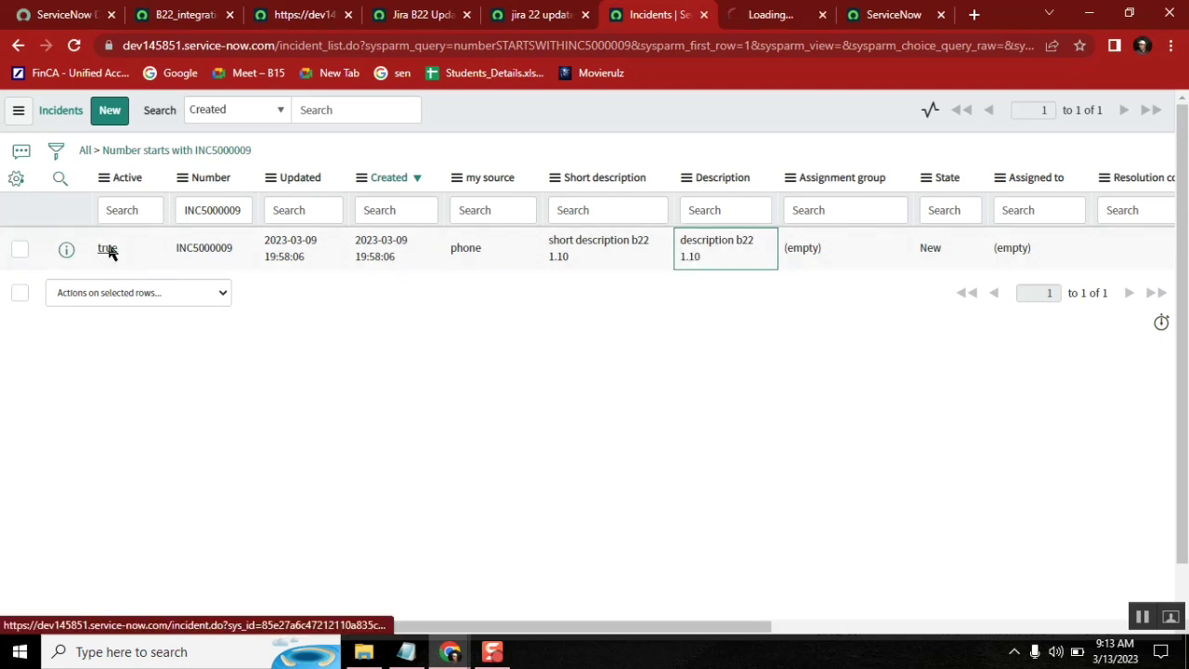
{"action": "left_click", "coordinate": [786, 15]}
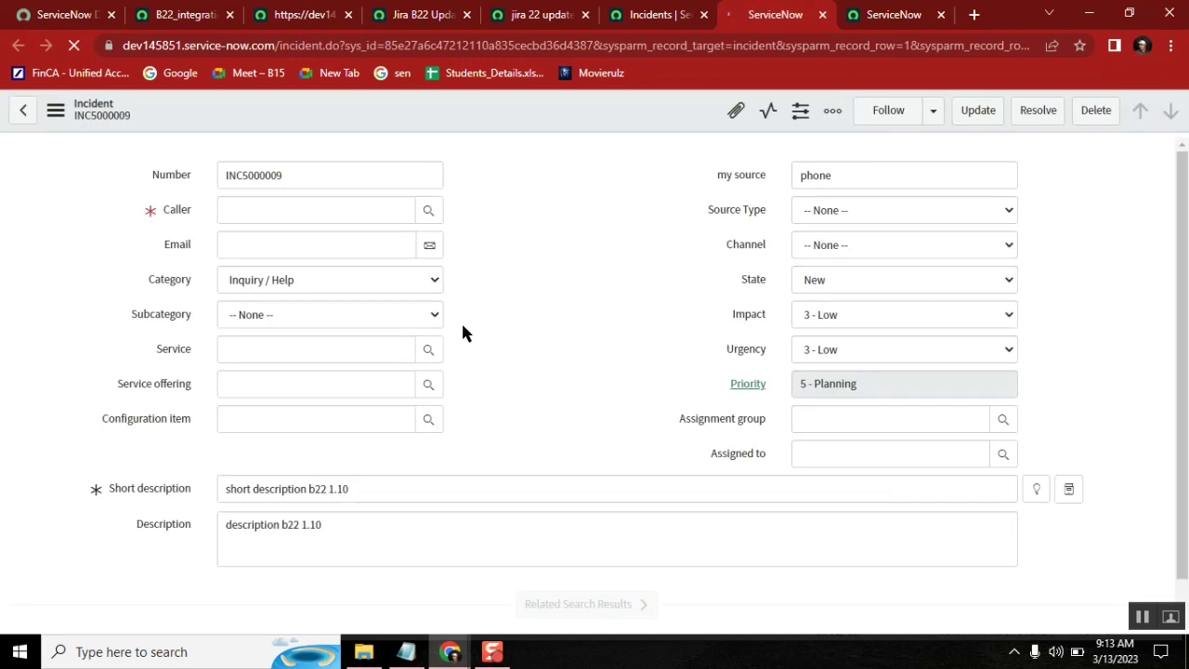
{"action": "double_click", "coordinate": [337, 488]}
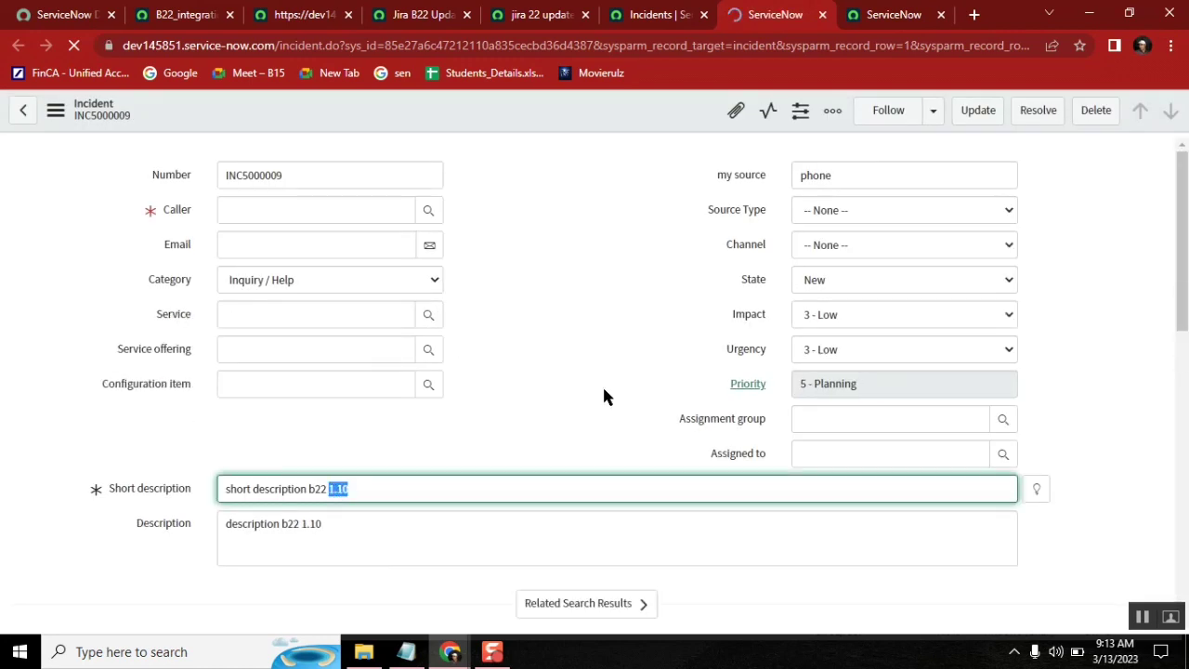
{"action": "left_click", "coordinate": [649, 12]}
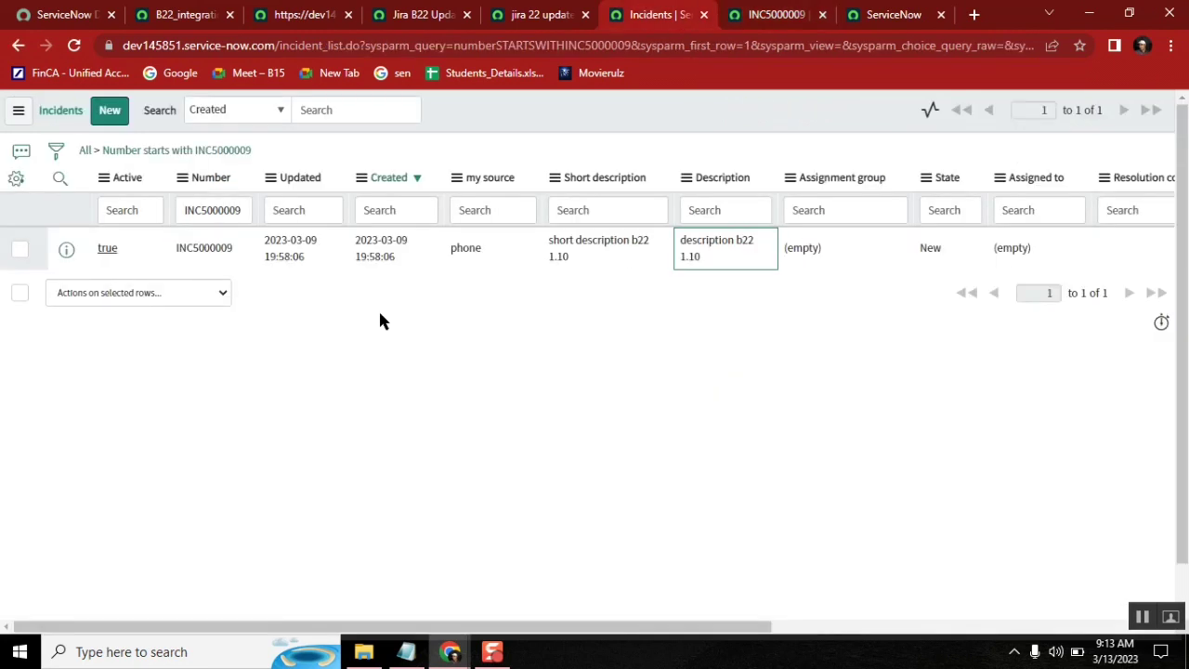
In the Jira B22 Updated staging list, review the jira numbers from INC5000009 in row 9 down to INC0010126 in row 7.
{"action": "left_click", "coordinate": [306, 14]}
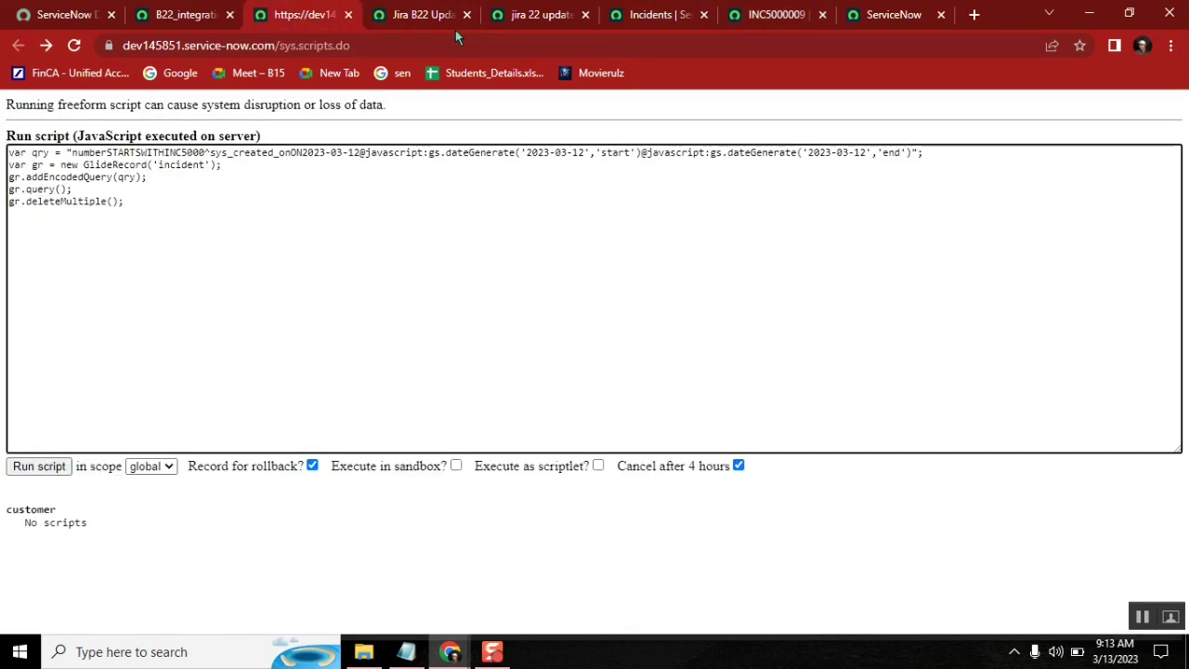
{"action": "left_click", "coordinate": [413, 11]}
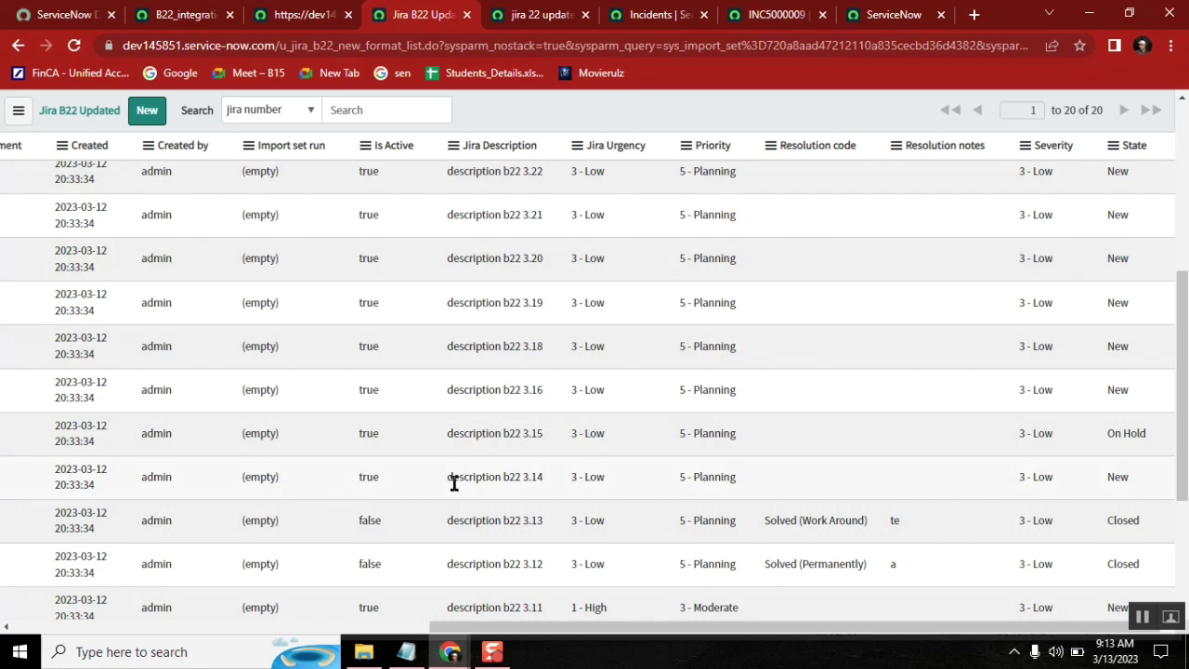
{"action": "left_click_drag", "start_coordinate": [549, 629], "coordinate": [28, 630]}
{"action": "double_click", "coordinate": [278, 303]}
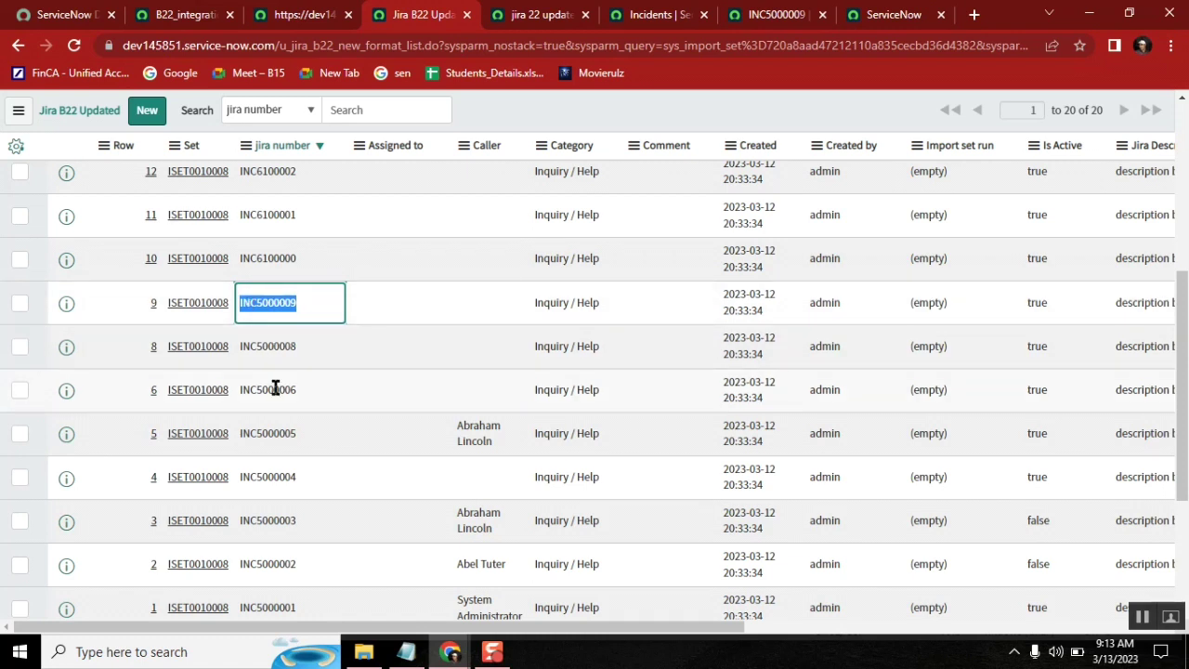
{"action": "left_click_drag", "start_coordinate": [1184, 323], "coordinate": [1183, 418]}
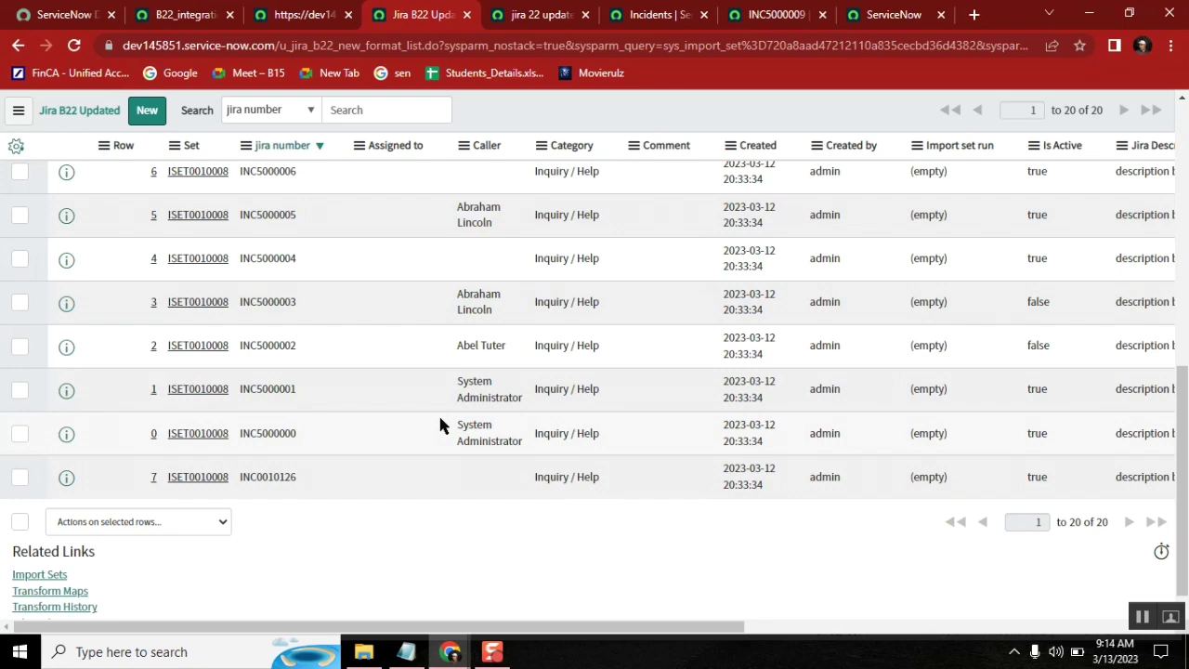
{"action": "left_click_drag", "start_coordinate": [307, 485], "coordinate": [233, 485]}
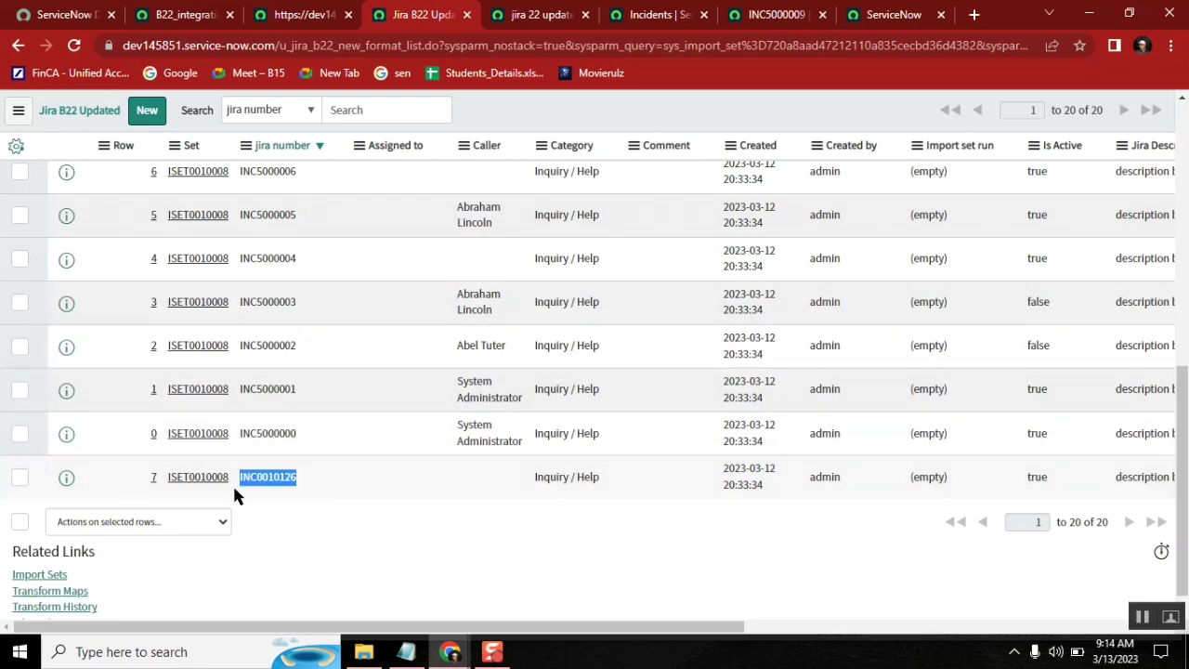
In the Notepad notes, add the line "if available - update" below the insert rule and leave a blank line after it.
{"action": "left_click", "coordinate": [406, 651]}
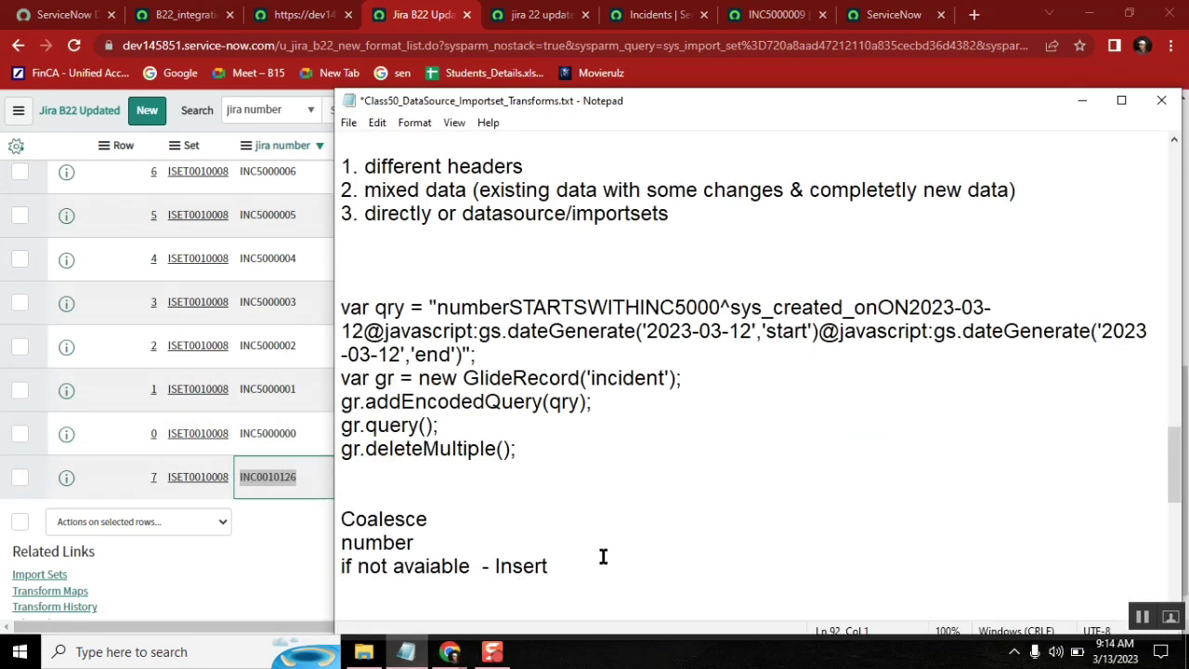
{"action": "type", "text": "if available - update"}
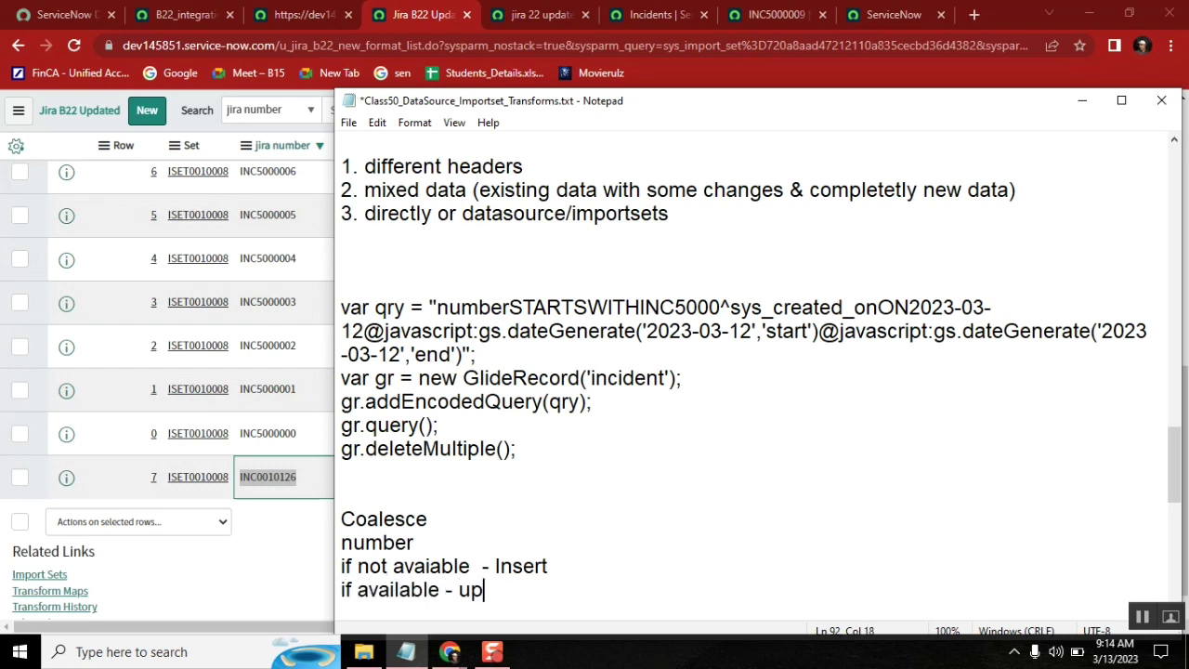
{"action": "key", "text": "Return"}
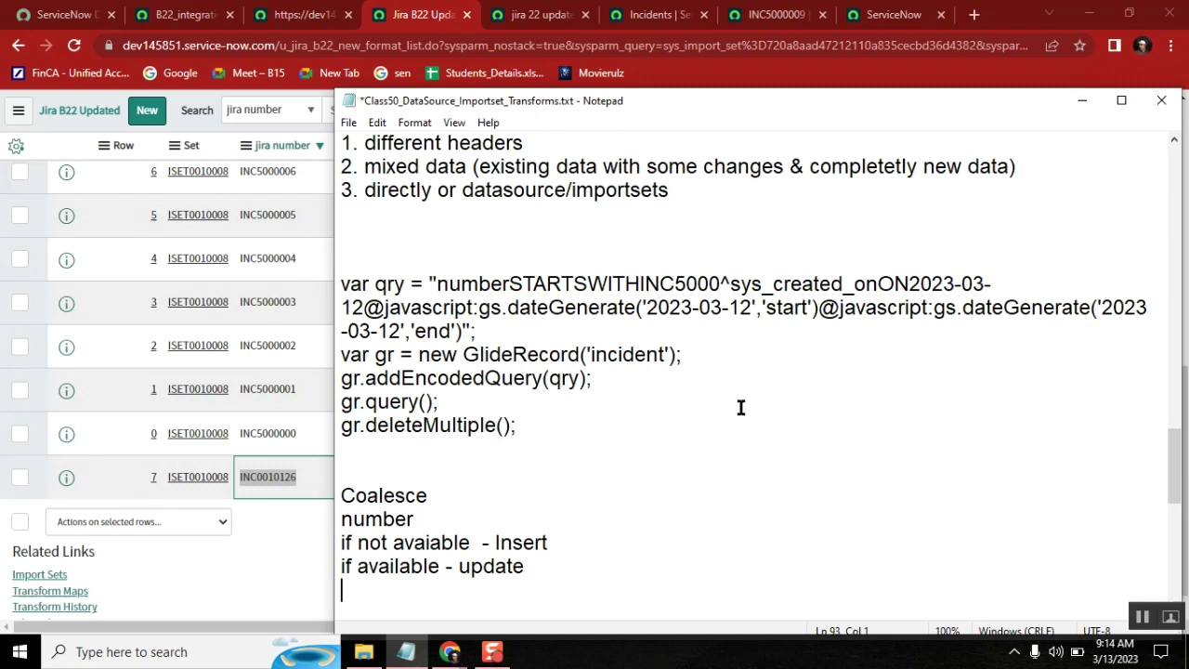
{"action": "scroll", "coordinate": [740, 407], "scroll_direction": "down", "scroll_amount": 1}
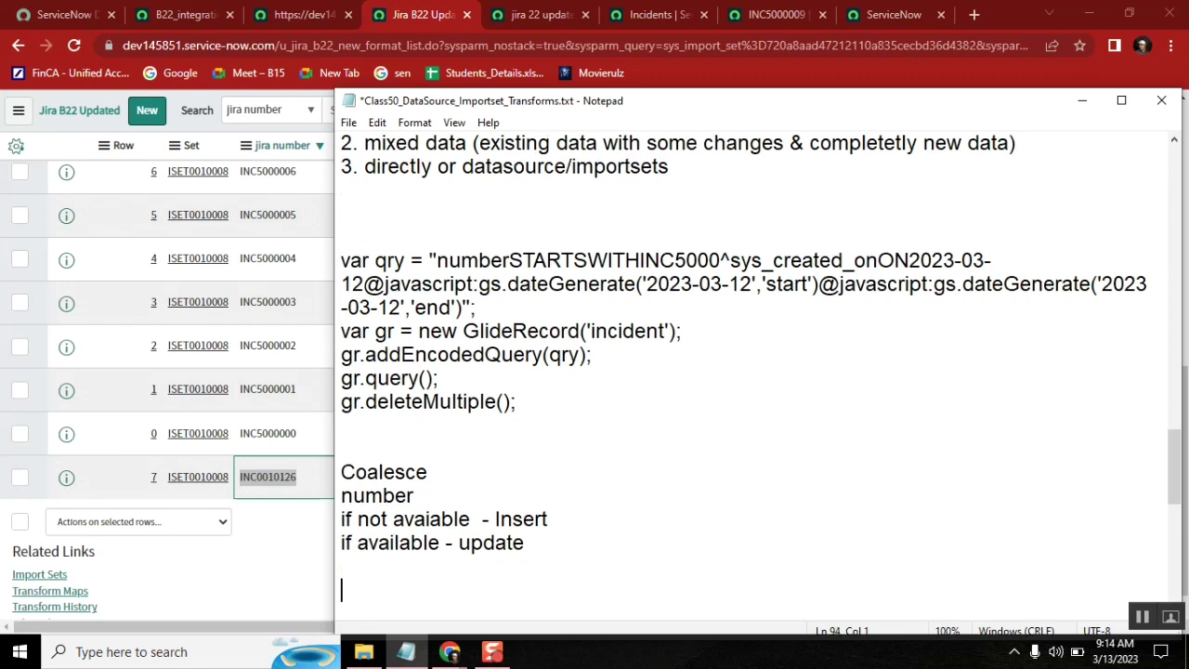
Back in the browser, set Coalesce to true for the u_jira_short_desciption field map of the jira 22 updated transform map.
{"action": "left_click", "coordinate": [296, 15]}
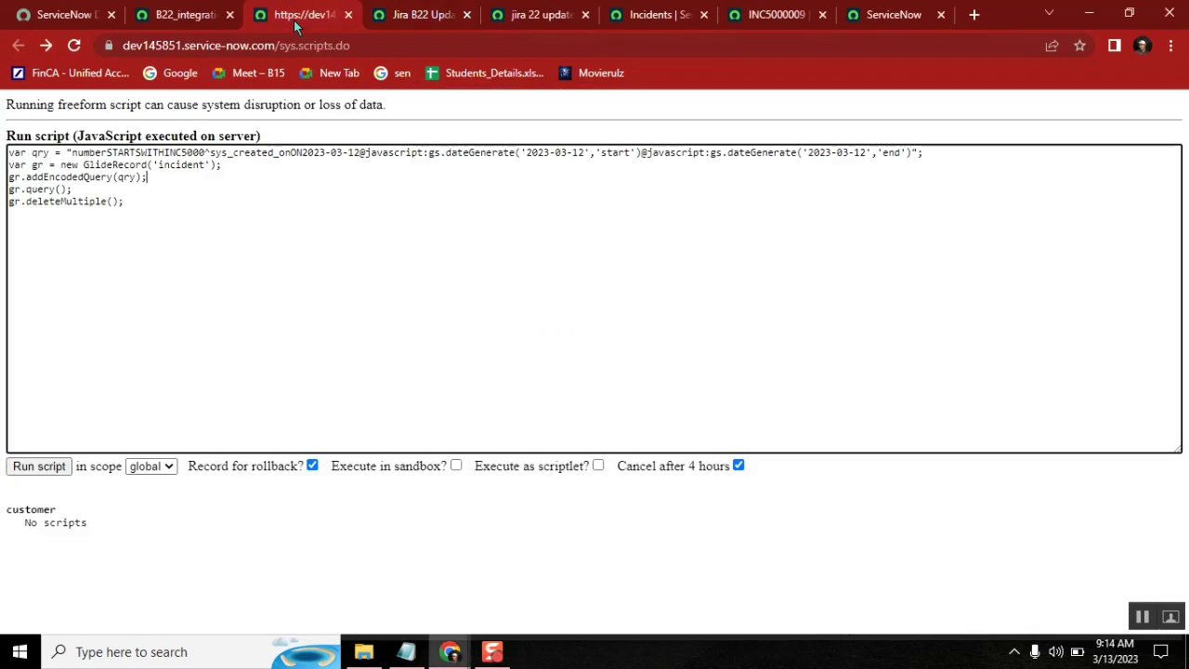
{"action": "left_click", "coordinate": [182, 17]}
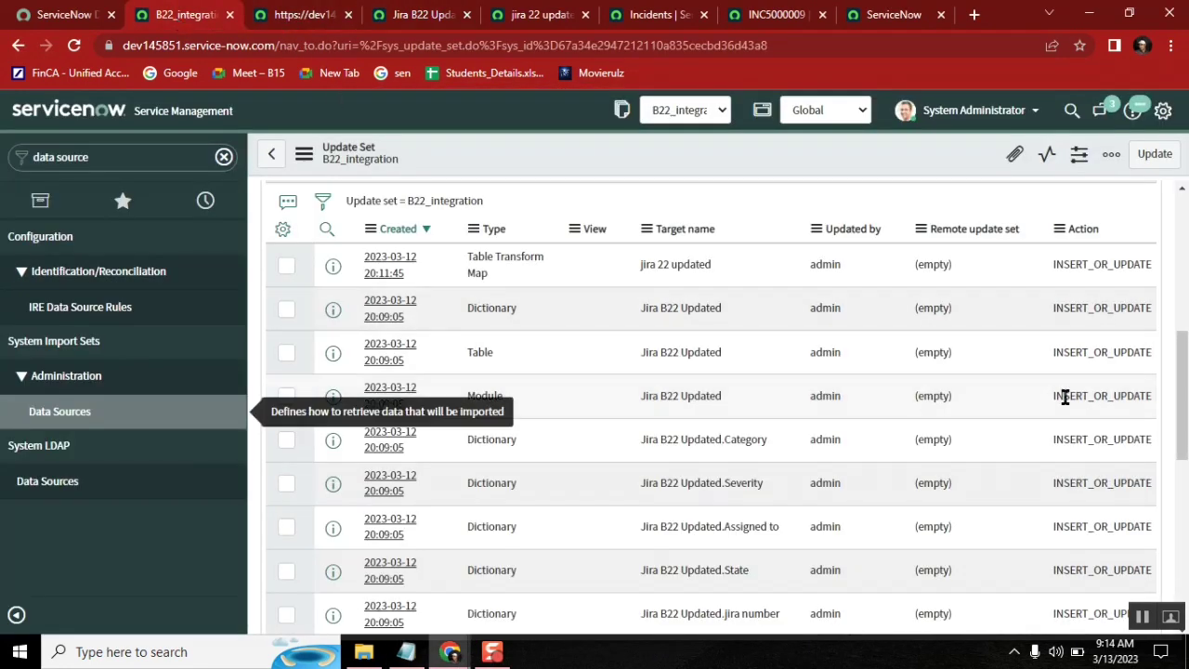
{"action": "key", "text": "ctrl+5"}
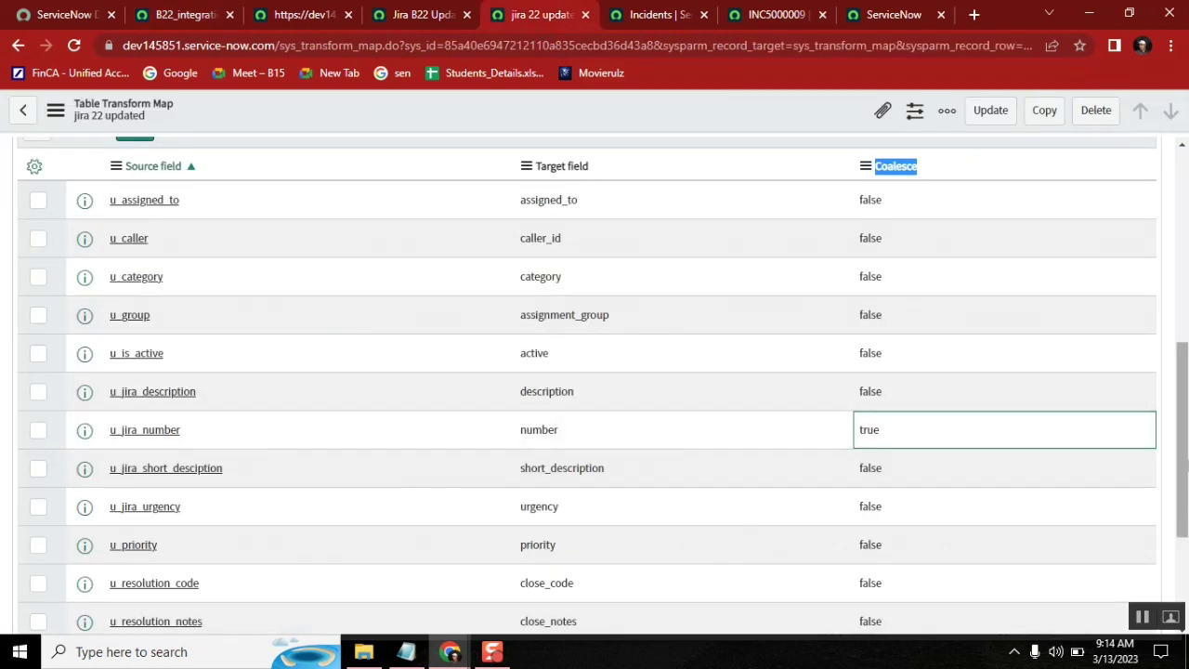
{"action": "left_click_drag", "start_coordinate": [1181, 437], "coordinate": [1183, 464]}
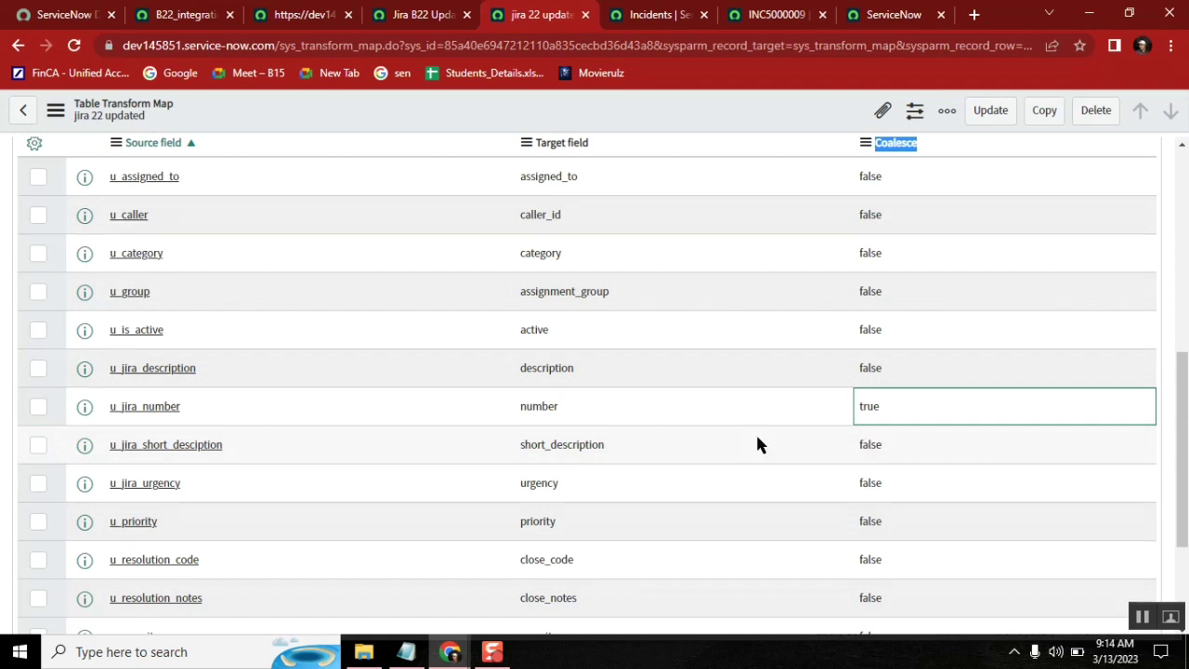
{"action": "left_click", "coordinate": [898, 450]}
{"action": "left_click", "coordinate": [898, 446]}
{"action": "left_click", "coordinate": [897, 450]}
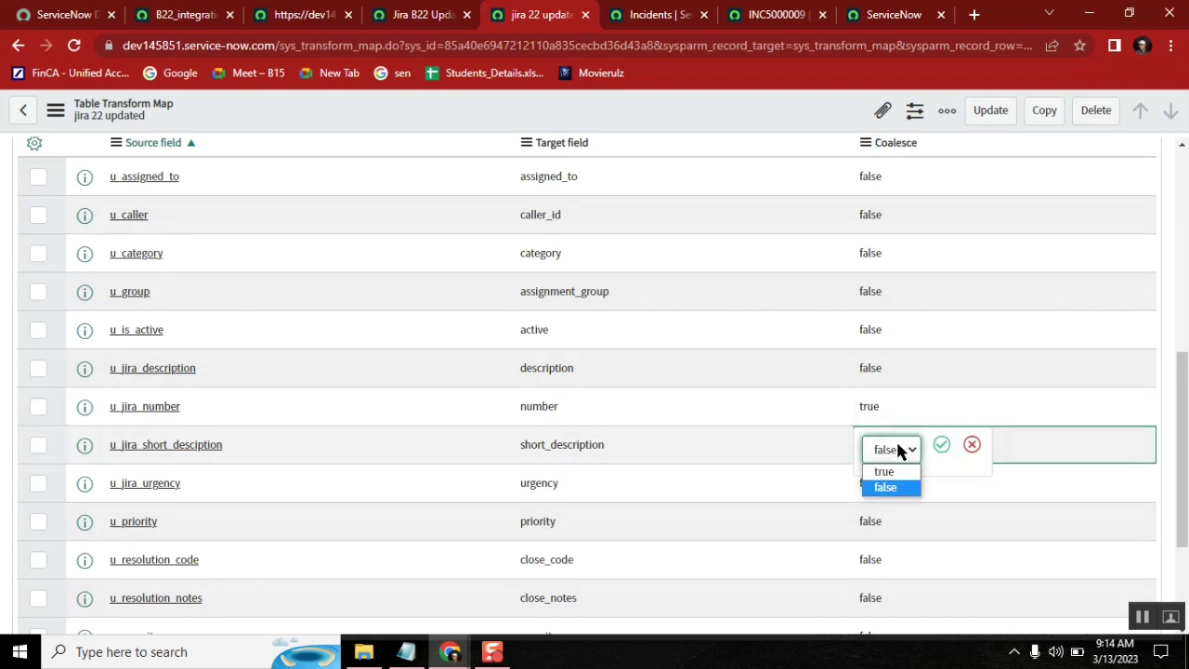
{"action": "left_click", "coordinate": [888, 473]}
{"action": "left_click", "coordinate": [941, 445]}
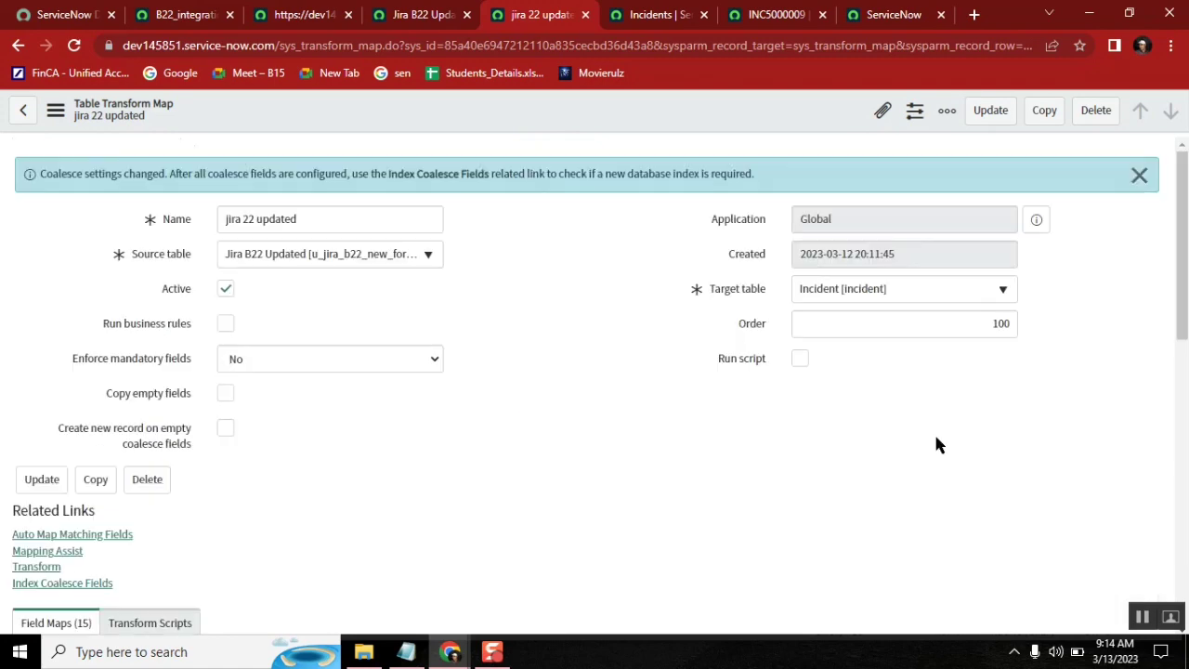
{"action": "left_click", "coordinate": [1140, 175]}
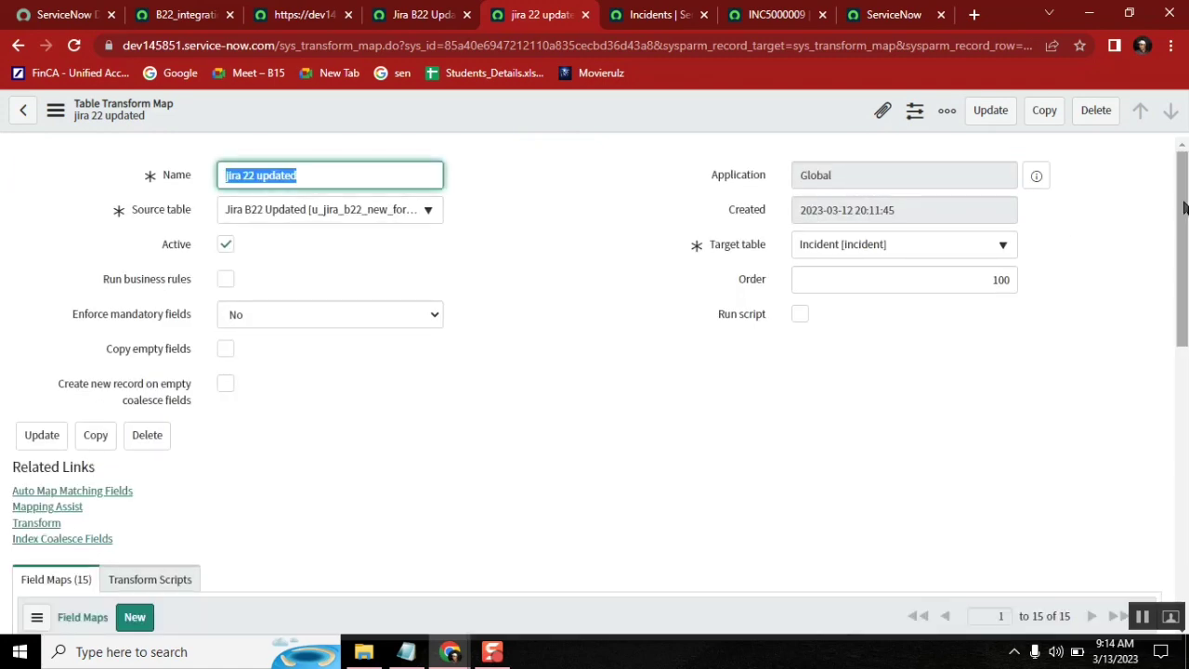
{"action": "scroll", "coordinate": [1139, 372], "scroll_direction": "down", "scroll_amount": 10}
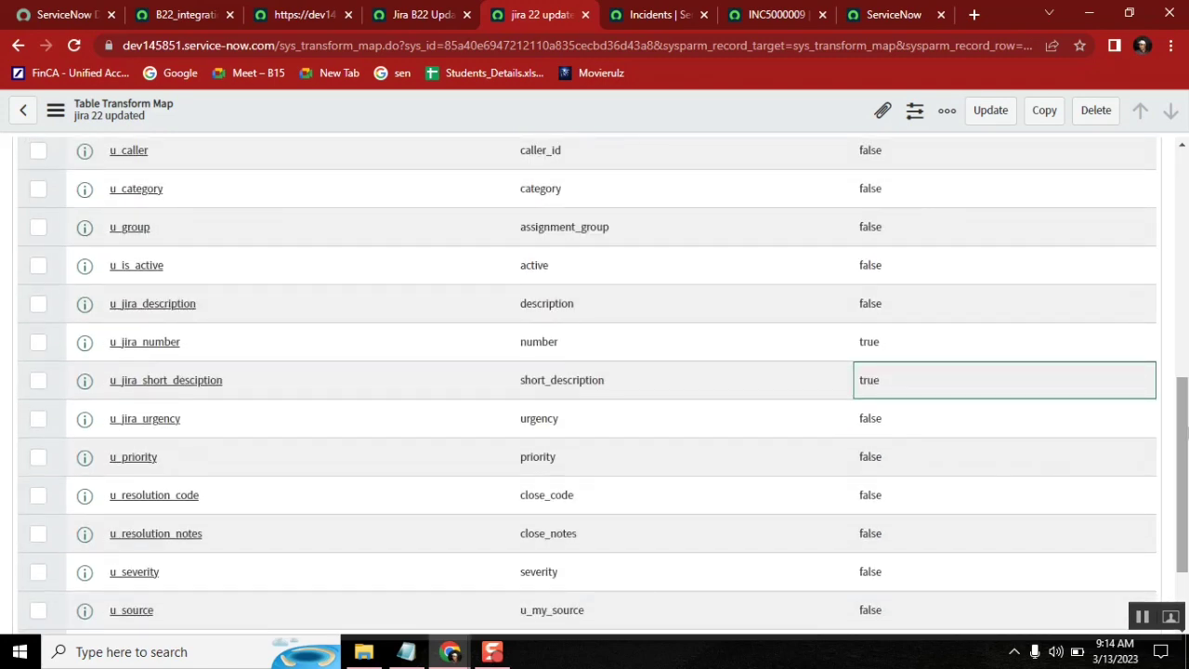
In the Notepad notes, add the line "Coalesce - for multiple - Yes", then return to the transform map in the browser.
{"action": "left_click", "coordinate": [406, 652]}
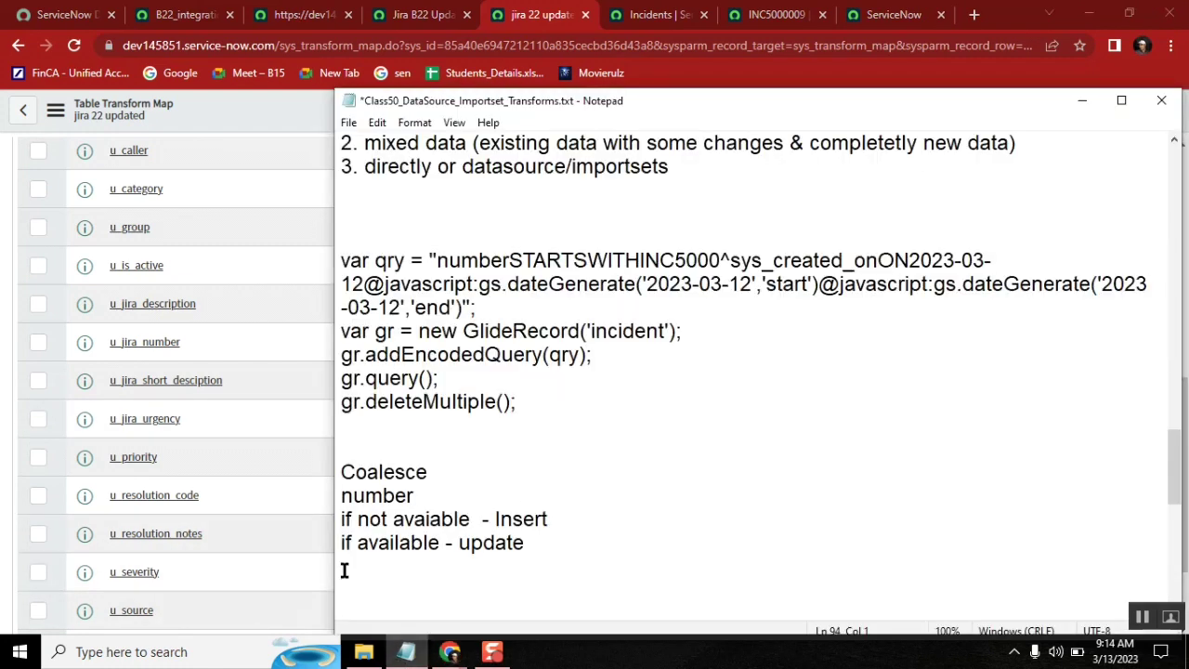
{"action": "type", "text": "INC5000009"}
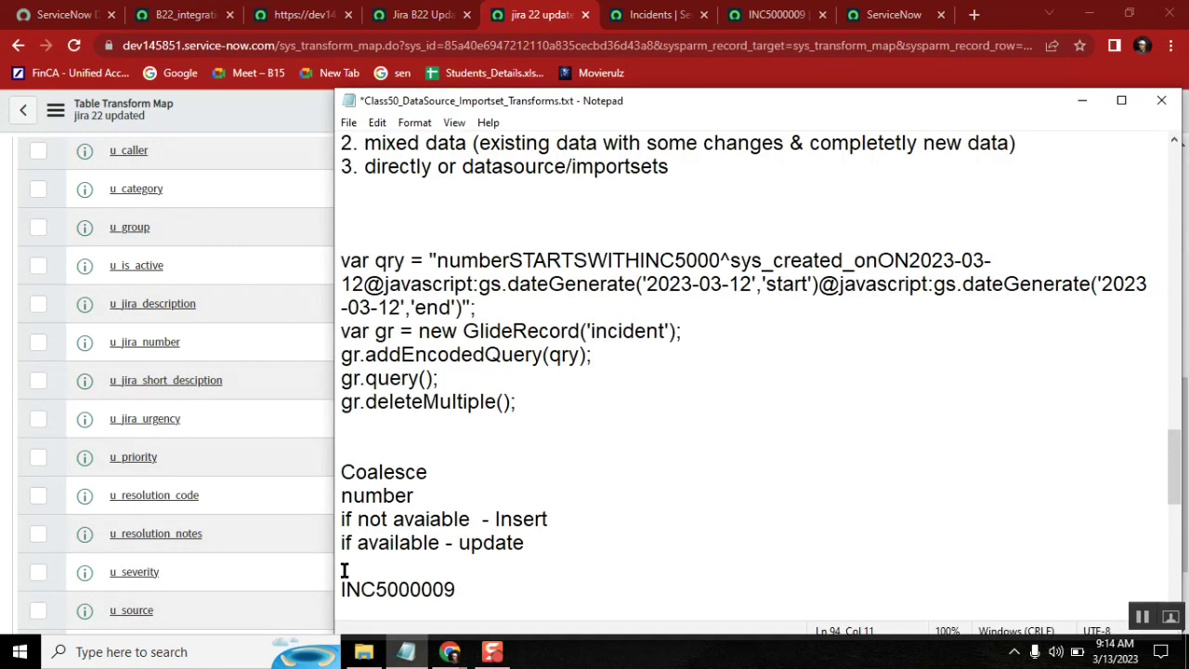
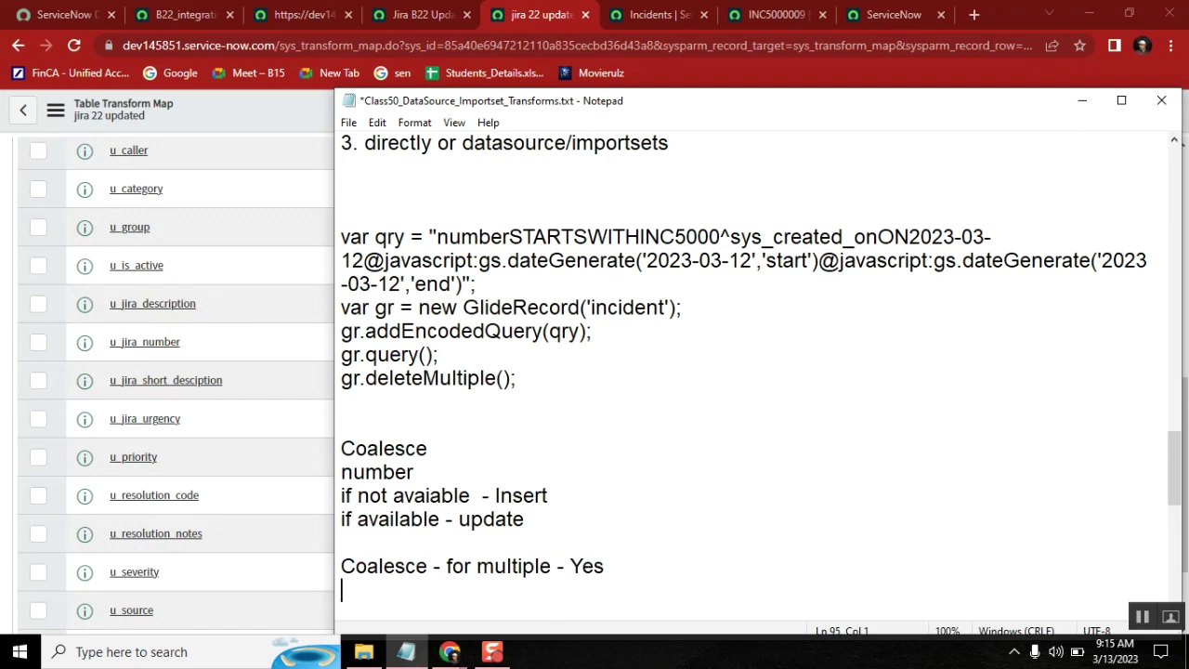
{"action": "left_click", "coordinate": [263, 119]}
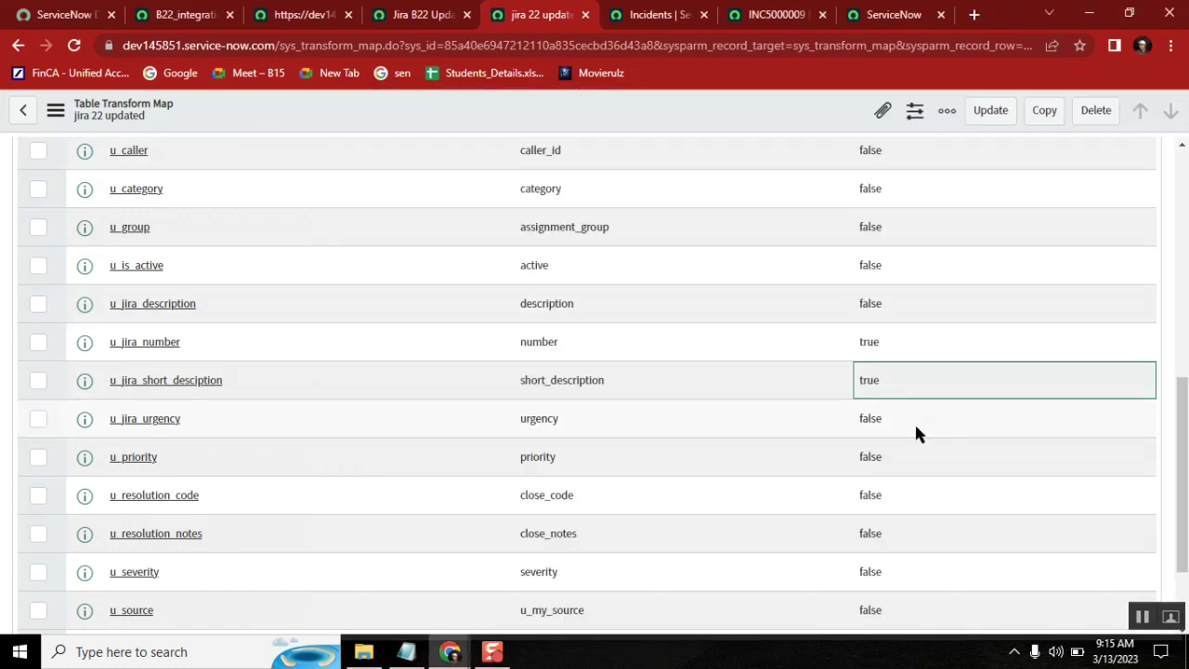
Copy jira number INC5000000 from row 0 of the staging list and filter the Incidents list by that number.
{"action": "left_click", "coordinate": [294, 16]}
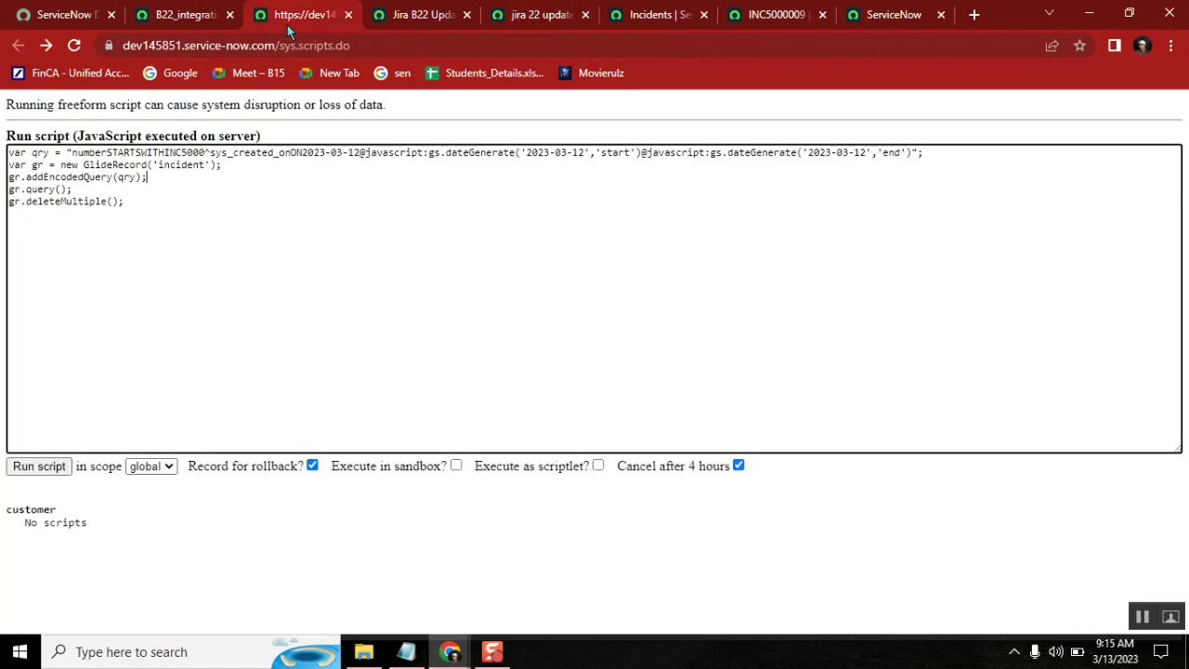
{"action": "left_click", "coordinate": [409, 17]}
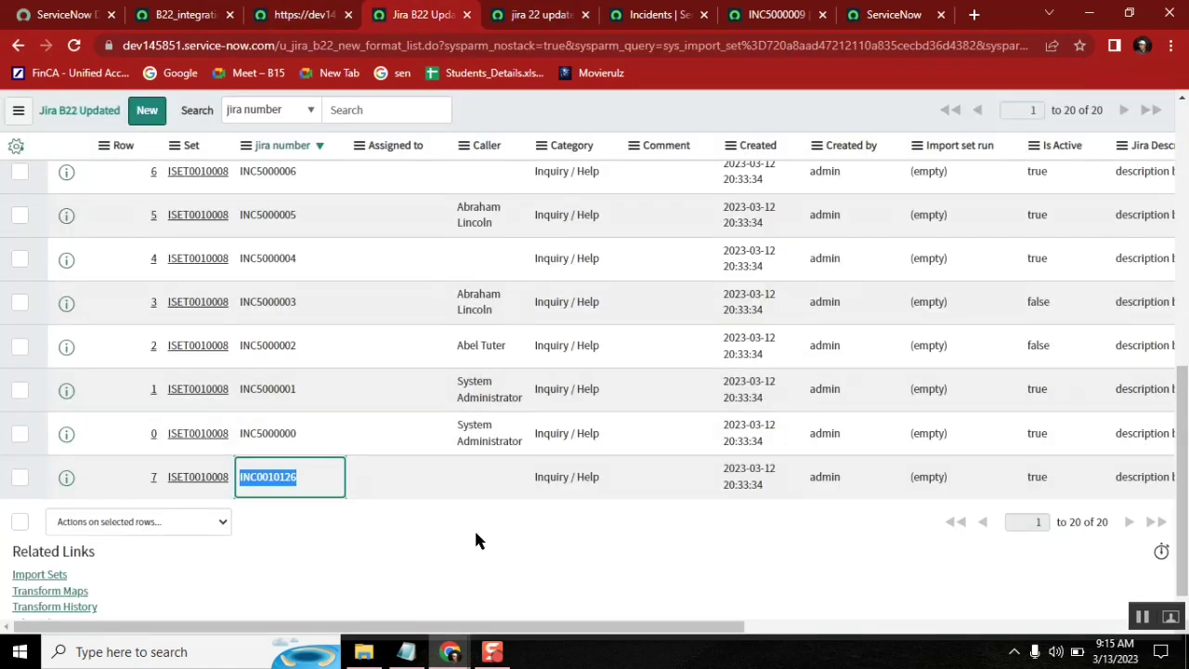
{"action": "left_click", "coordinate": [368, 568]}
{"action": "left_click_drag", "start_coordinate": [298, 433], "coordinate": [239, 436]}
{"action": "key", "text": "ctrl+c"}
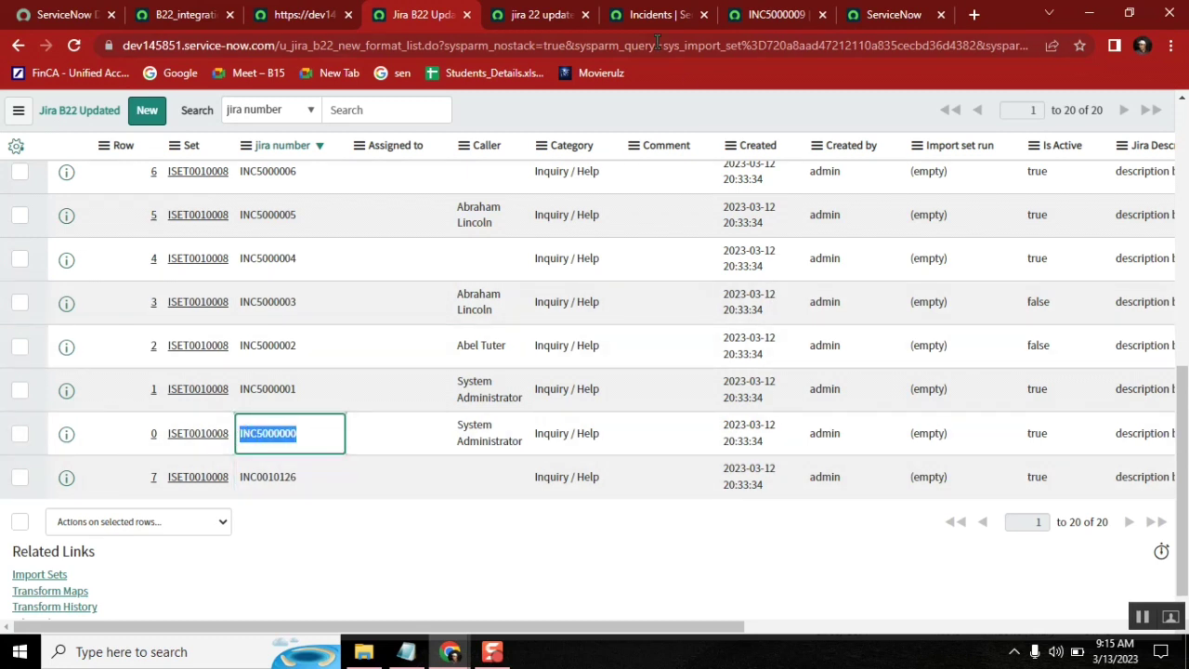
{"action": "left_click", "coordinate": [651, 15]}
{"action": "double_click", "coordinate": [212, 211]}
{"action": "key", "text": "ctrl+v"}
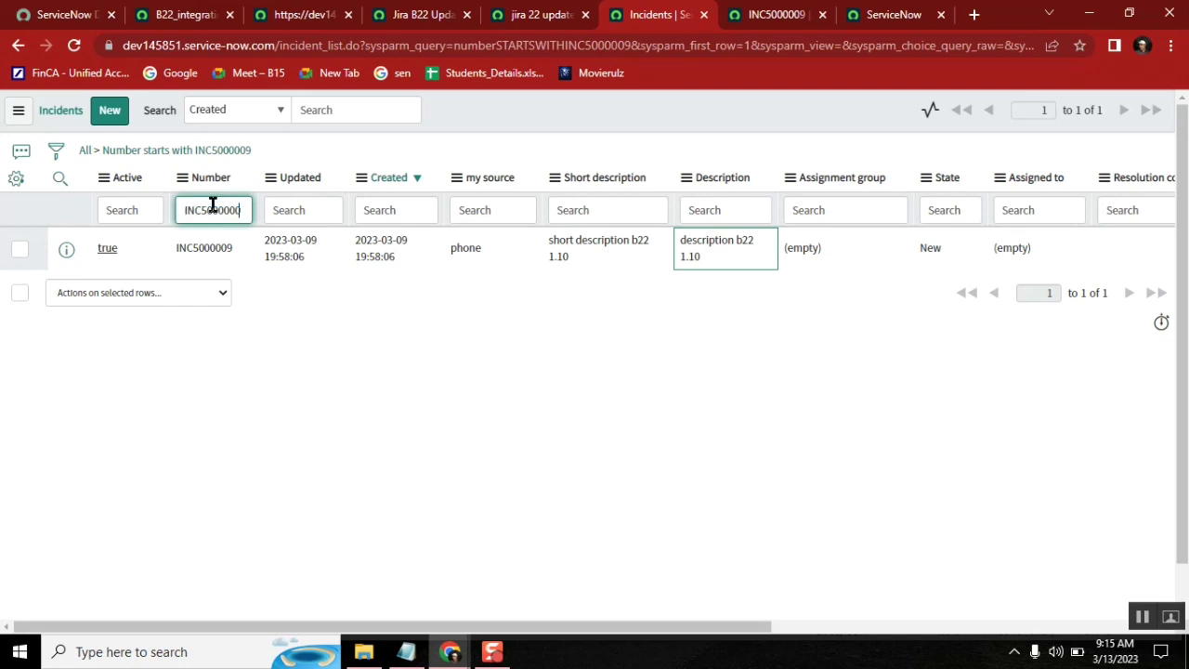
{"action": "key", "text": "Return"}
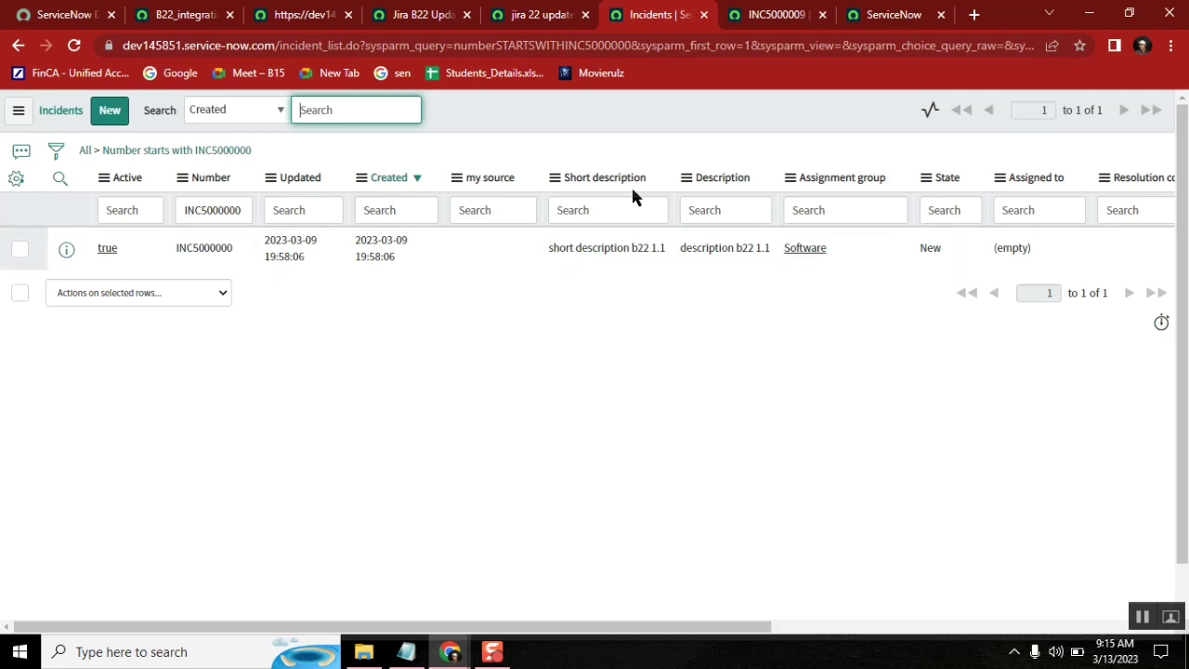
Add the jira short desciption column to the Jira B22 Updated staging list, placed directly after the jira number column.
{"action": "left_click", "coordinate": [297, 14]}
{"action": "left_click", "coordinate": [399, 14]}
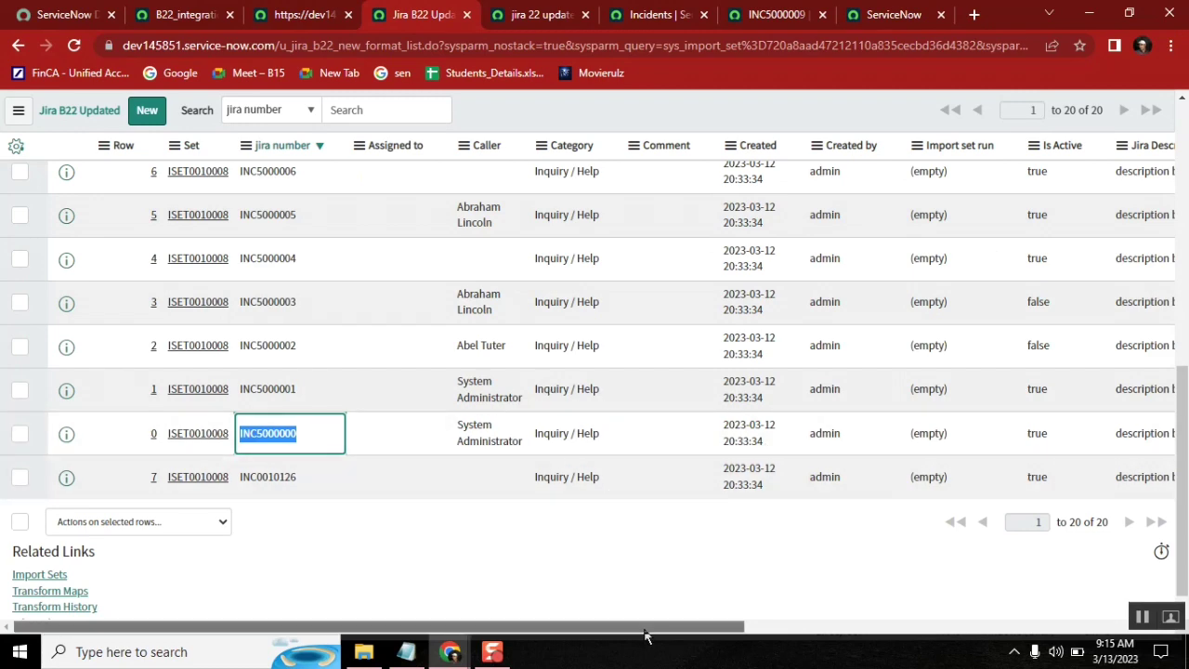
{"action": "mouse_move", "coordinate": [648, 630]}
{"action": "left_mouse_down"}
{"action": "mouse_move", "coordinate": [1069, 632]}
{"action": "mouse_move", "coordinate": [650, 631]}
{"action": "left_mouse_up"}
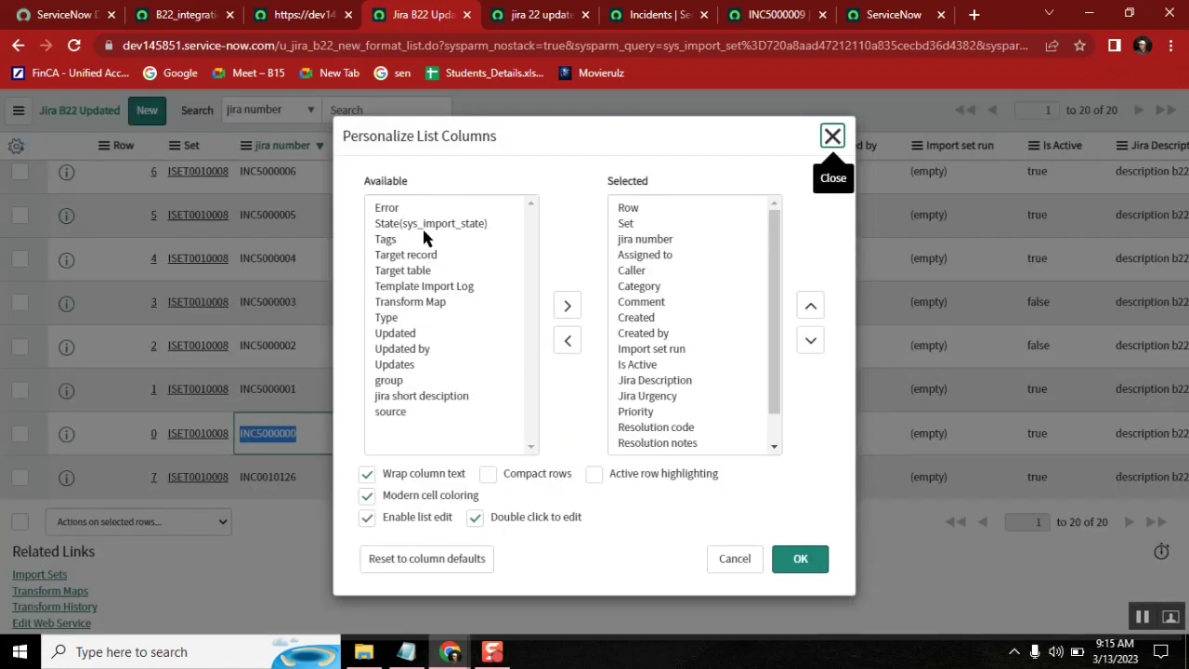
{"action": "double_click", "coordinate": [429, 398]}
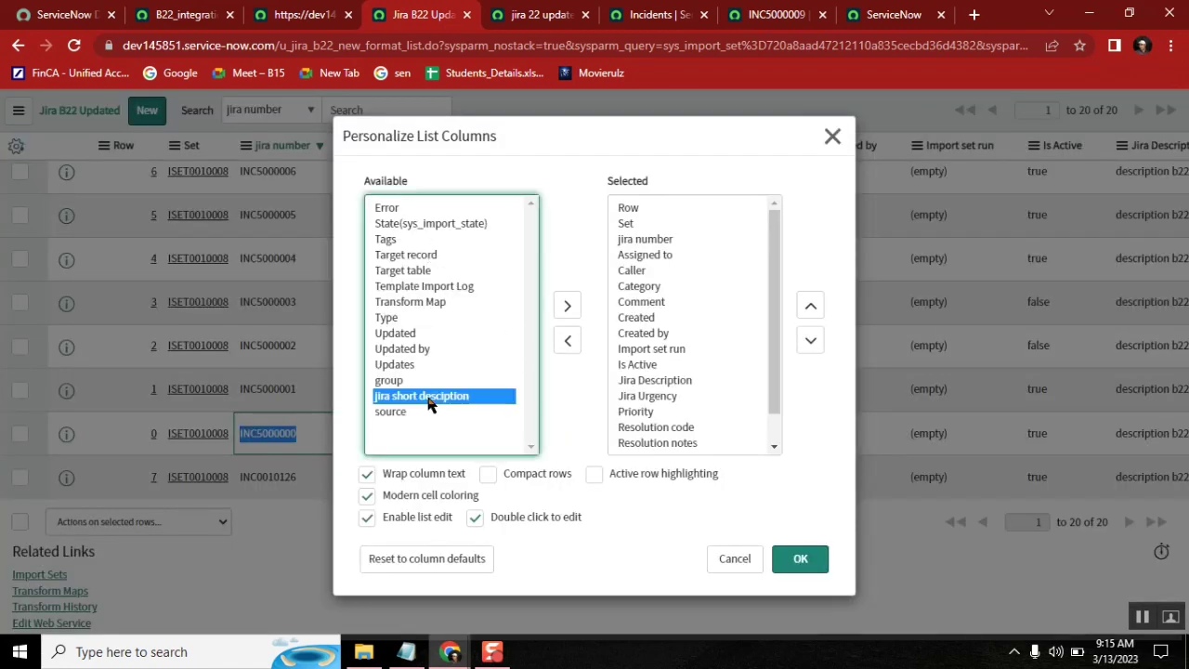
{"action": "left_click", "coordinate": [811, 305]}
{"action": "double_click", "coordinate": [811, 305]}
{"action": "double_click", "coordinate": [811, 306]}
{"action": "double_click", "coordinate": [811, 306]}
{"action": "left_click", "coordinate": [812, 306]}
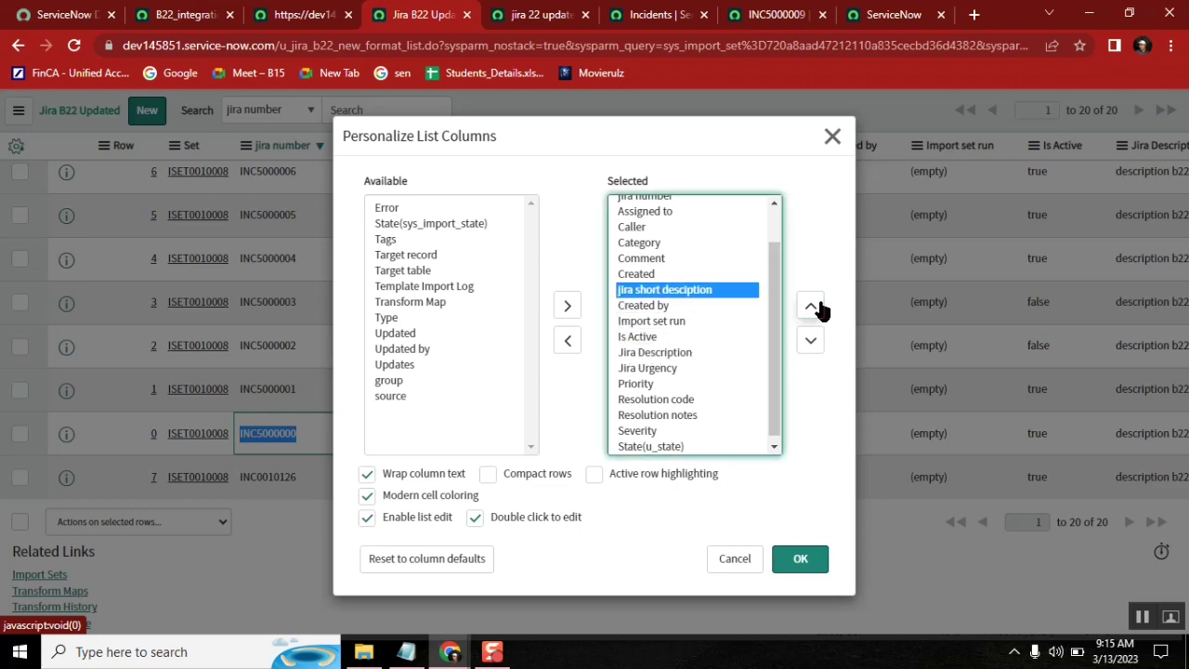
{"action": "double_click", "coordinate": [812, 306]}
{"action": "left_click", "coordinate": [811, 305]}
{"action": "double_click", "coordinate": [811, 306]}
{"action": "left_click", "coordinate": [800, 558]}
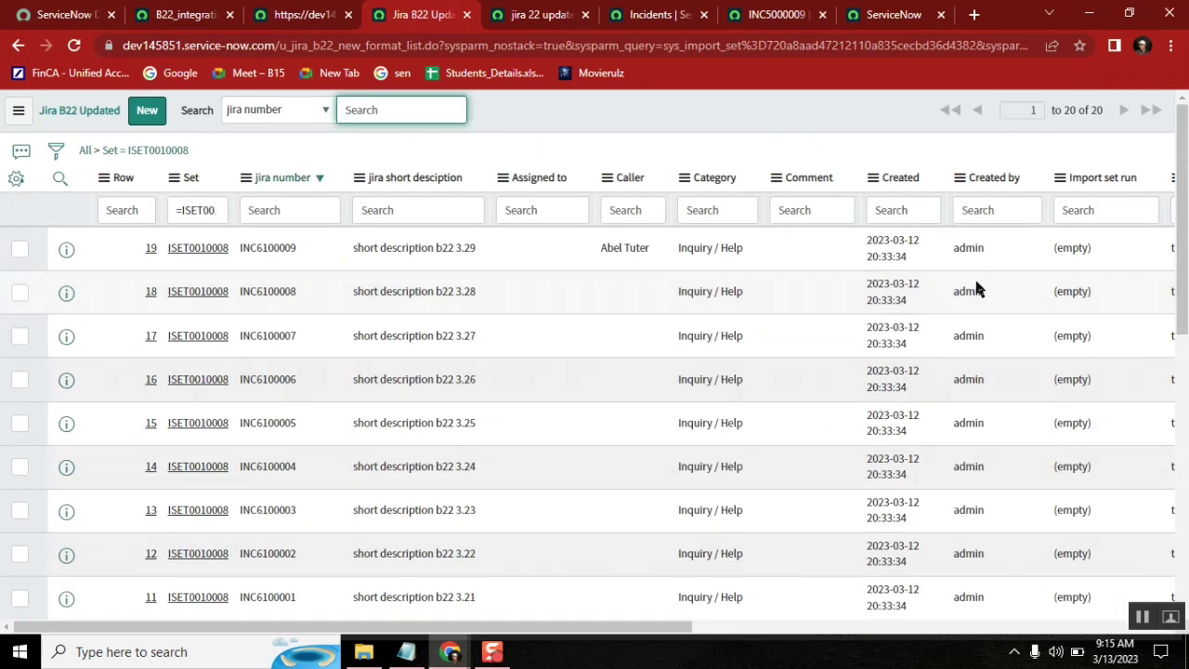
Copy "short description b22 3.10" from row 0 of the staging list and enter it as the Incidents list's Short description filter.
{"action": "scroll", "coordinate": [464, 557], "scroll_direction": "down", "scroll_amount": 6}
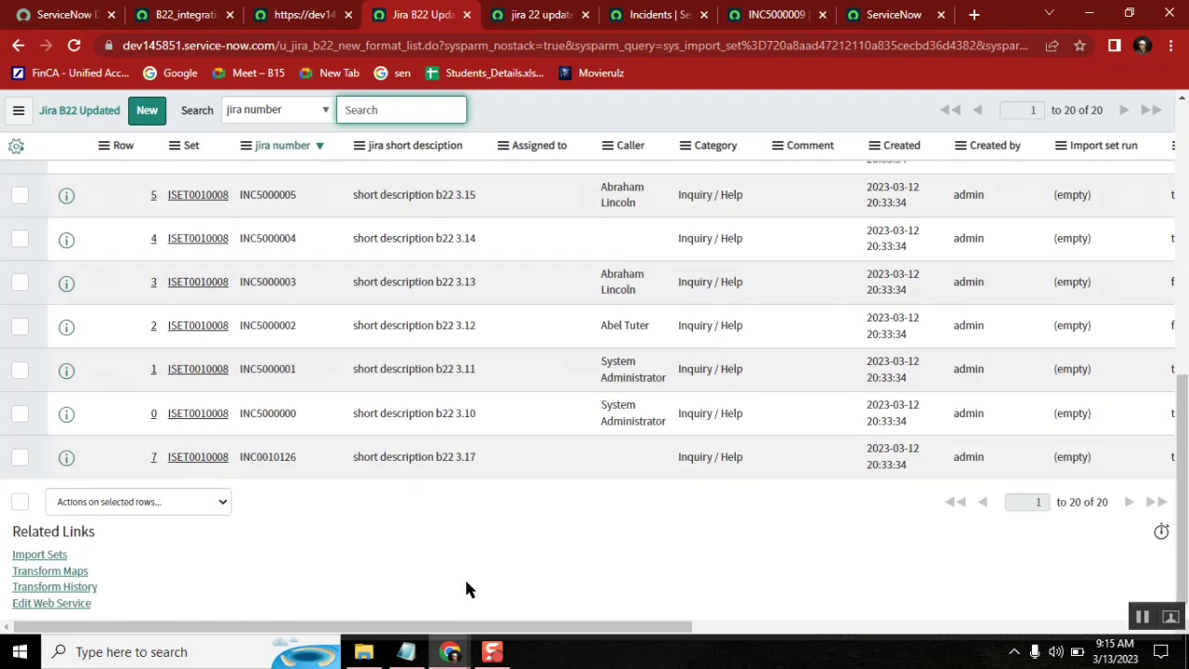
{"action": "left_click_drag", "start_coordinate": [306, 418], "coordinate": [236, 415]}
{"action": "double_click", "coordinate": [236, 415]}
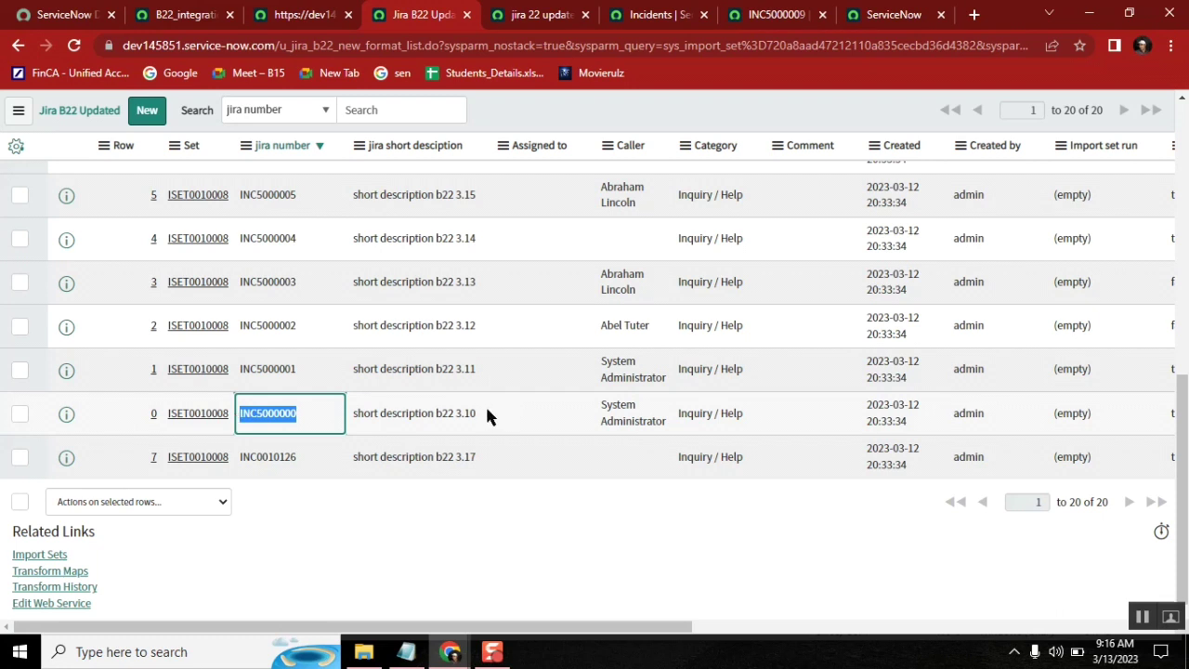
{"action": "left_click_drag", "start_coordinate": [479, 414], "coordinate": [353, 414]}
{"action": "double_click", "coordinate": [355, 414]}
{"action": "key", "text": "ctrl+c"}
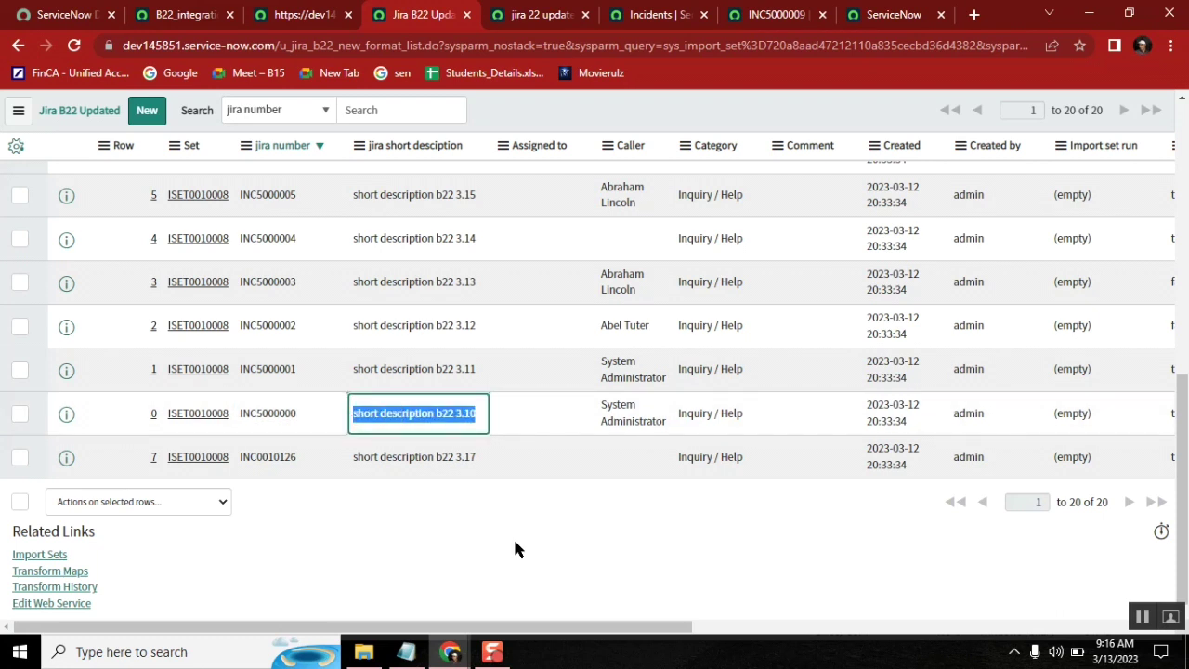
{"action": "left_click", "coordinate": [655, 17]}
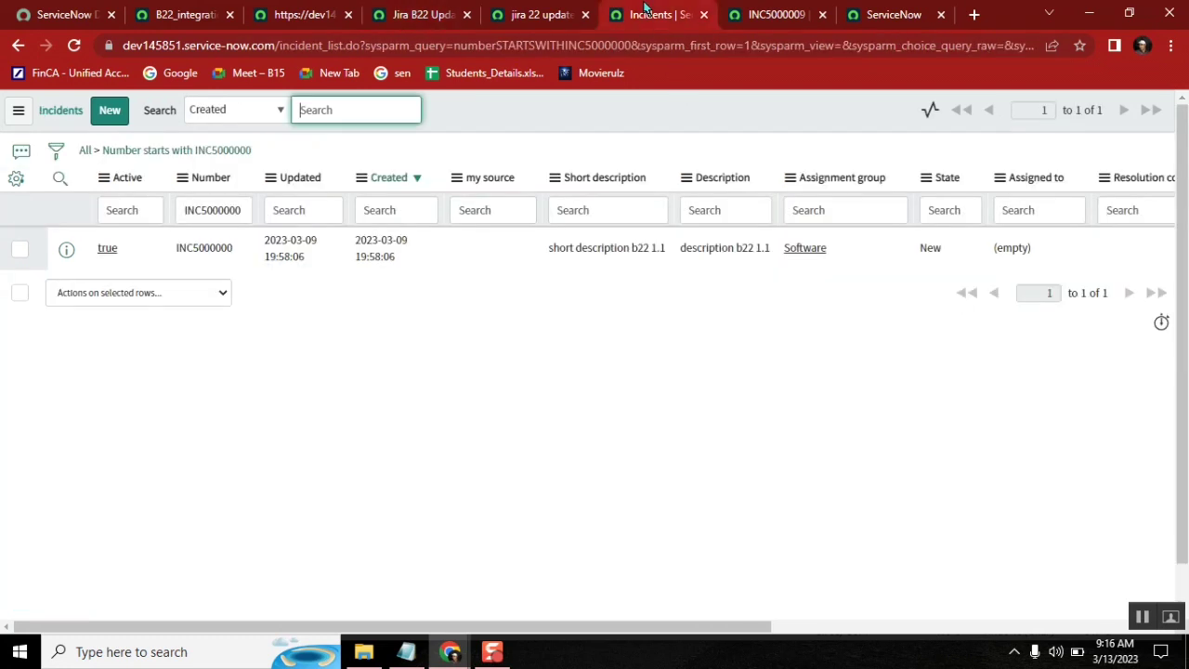
{"action": "left_click", "coordinate": [622, 212]}
{"action": "key", "text": "ctrl+v"}
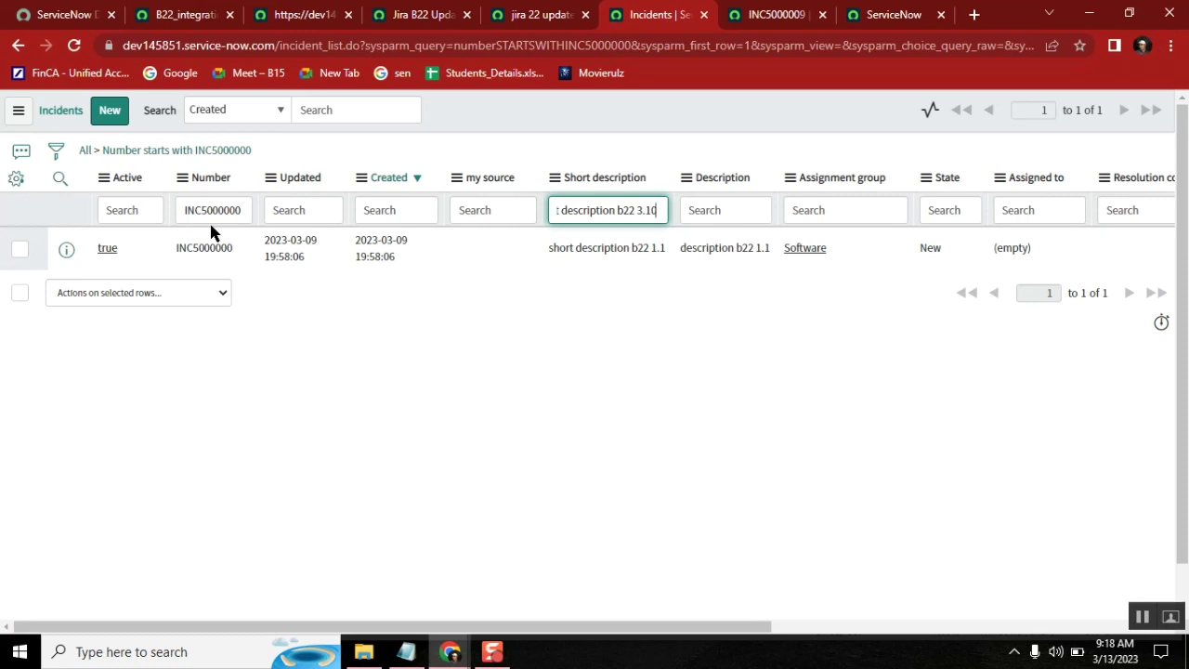
Compare incident INC5000000's number and short description with the values in the list's column filters.
{"action": "left_click_drag", "start_coordinate": [234, 244], "coordinate": [177, 248]}
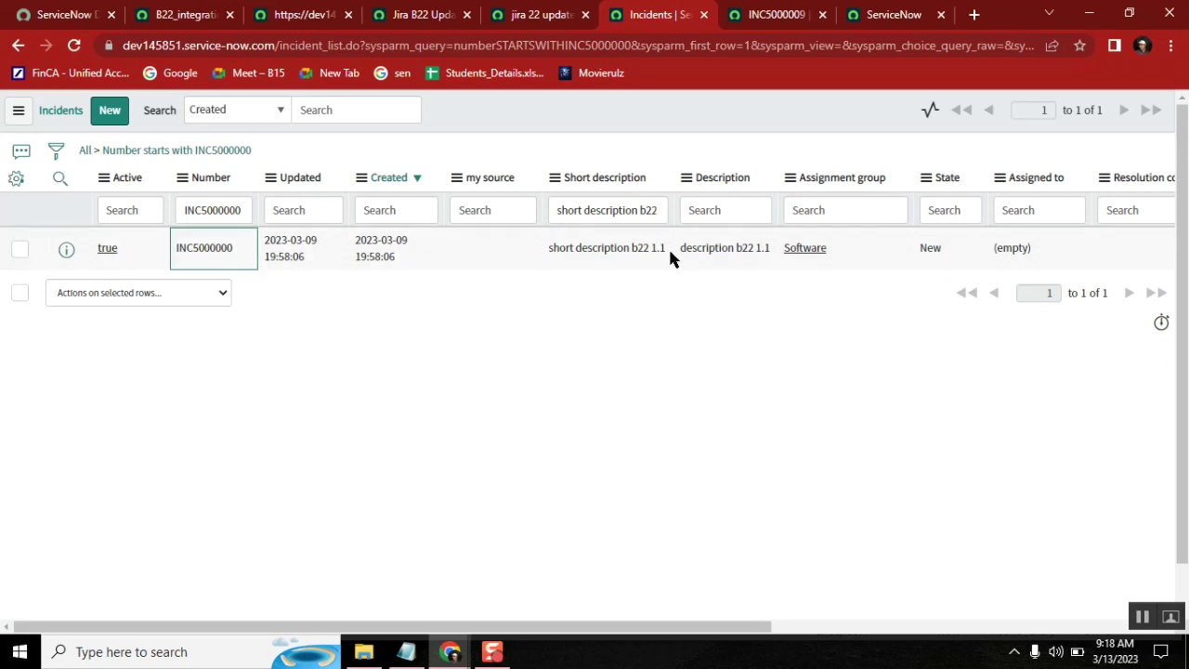
{"action": "left_click_drag", "start_coordinate": [668, 246], "coordinate": [553, 251]}
{"action": "left_click_drag", "start_coordinate": [239, 246], "coordinate": [174, 251]}
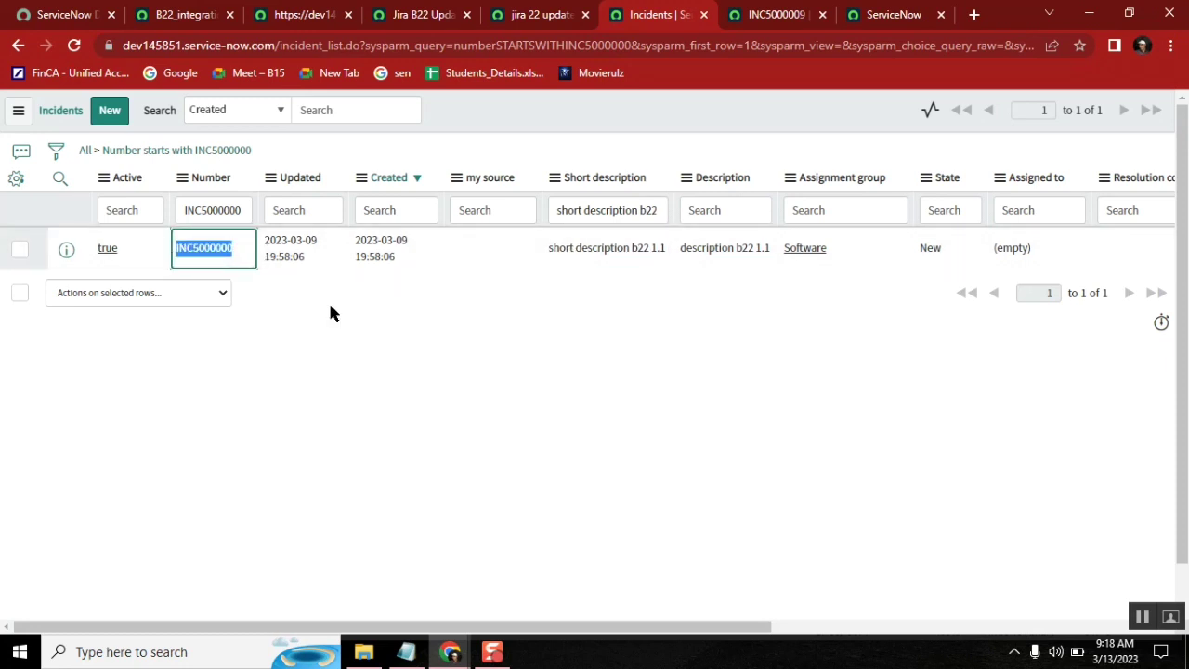
{"action": "left_click", "coordinate": [615, 214]}
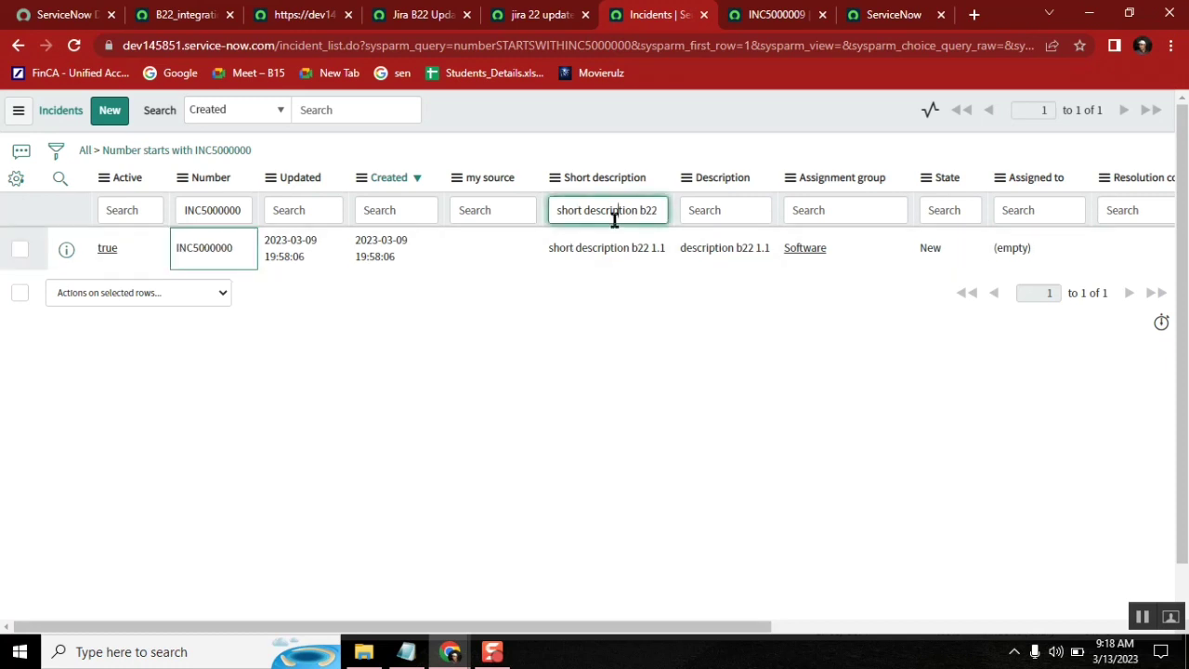
{"action": "type", "text": "3.10"}
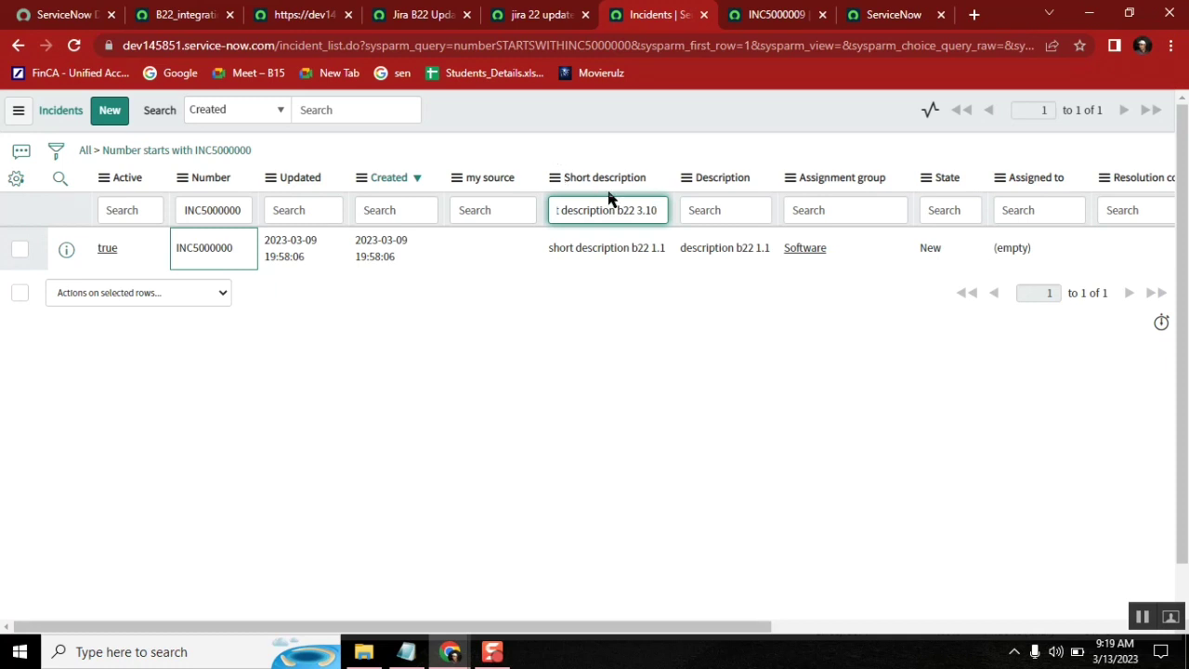
In the Notepad notes, add the line "when multiple Coalesce , all should be match - updated" after a blank line.
{"action": "left_click", "coordinate": [406, 652]}
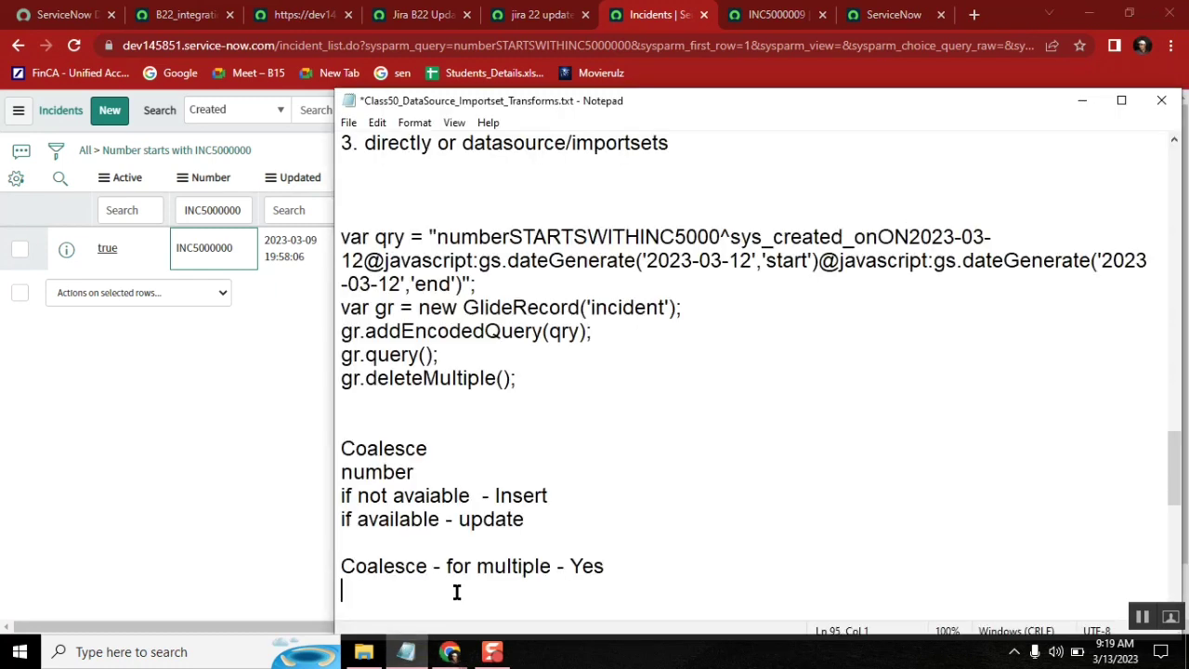
{"action": "key", "text": "Return"}
{"action": "type", "text": "whn"}
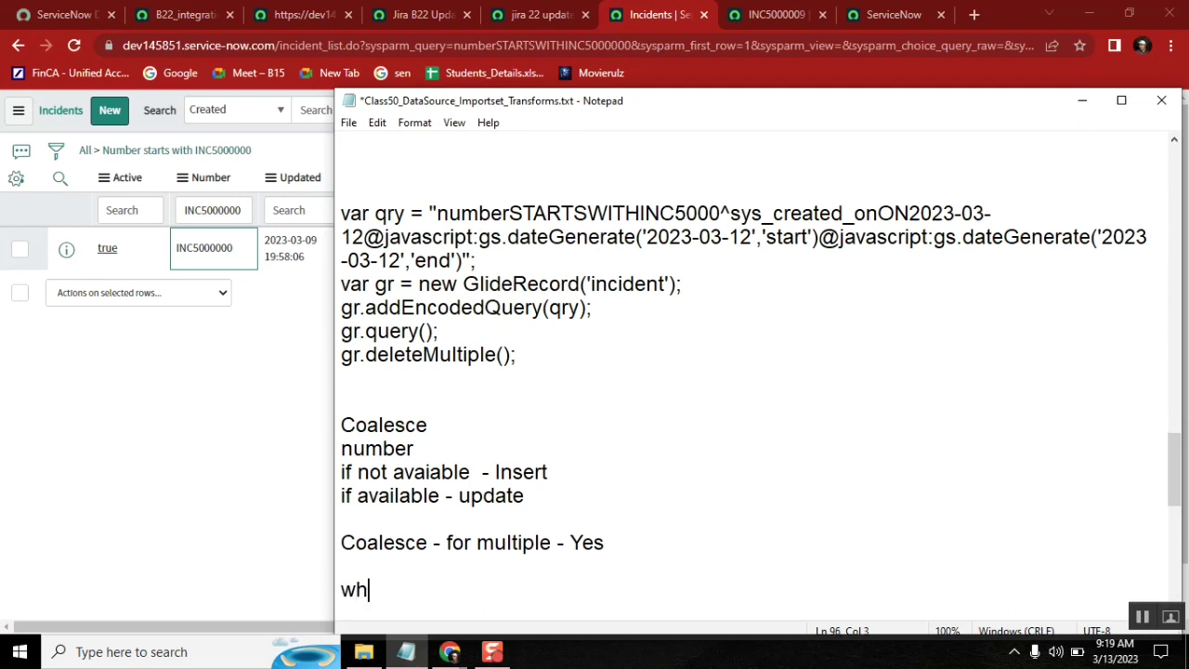
{"action": "key", "text": "BackSpace"}
{"action": "key", "text": "BackSpace"}
{"action": "type", "text": "en multiple"}
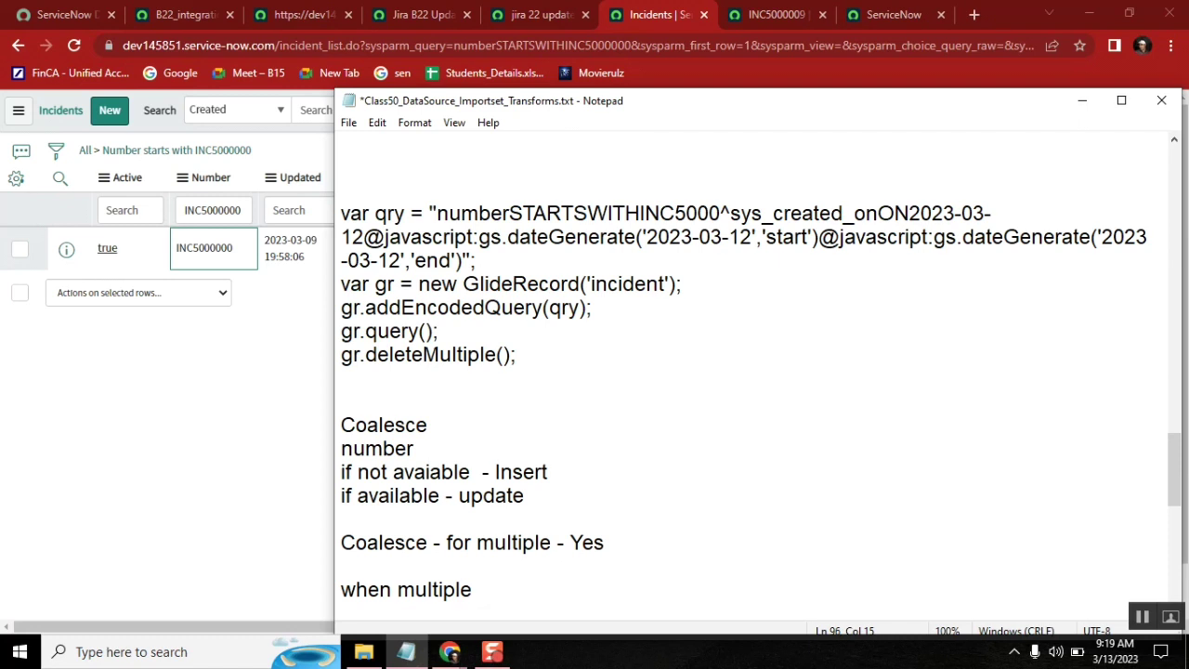
{"action": "double_click", "coordinate": [362, 544]}
{"action": "key", "text": "ctrl+c"}
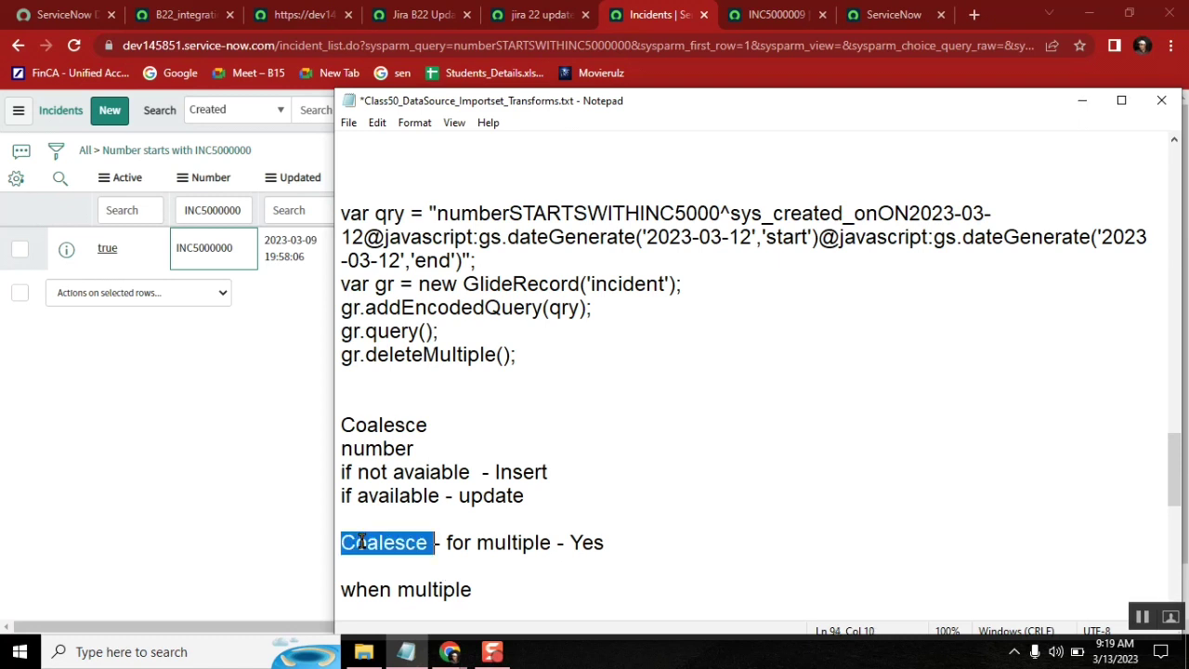
{"action": "left_click", "coordinate": [510, 598]}
{"action": "key", "text": "ctrl+v"}
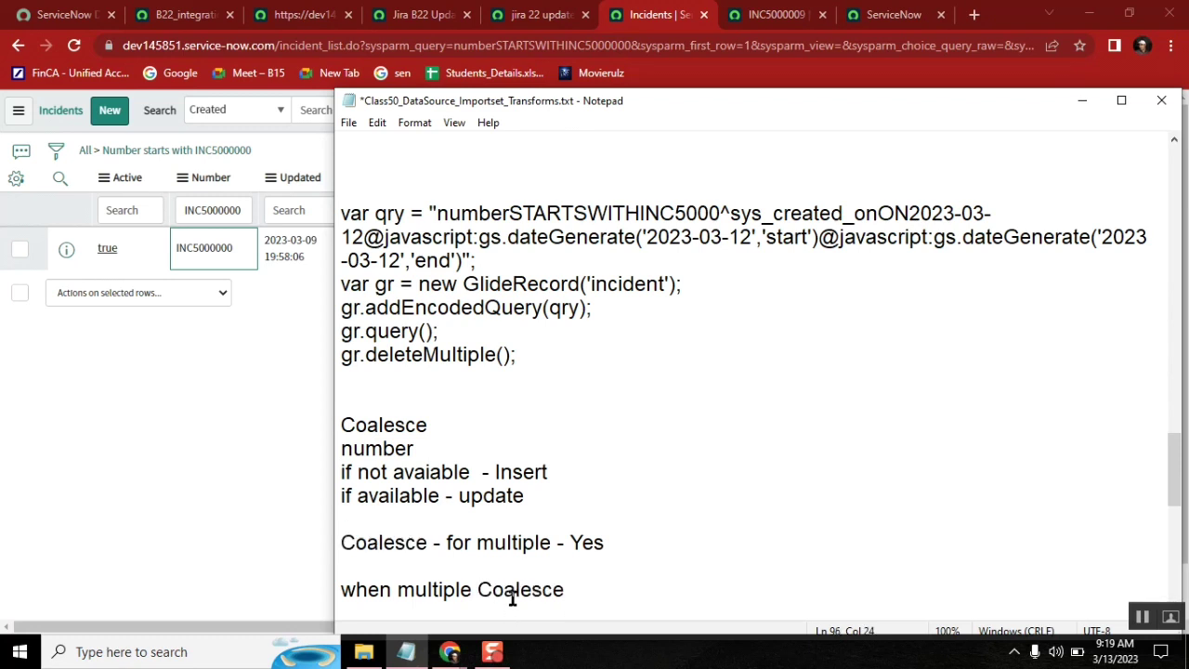
{"action": "type", "text": ", all should b"}
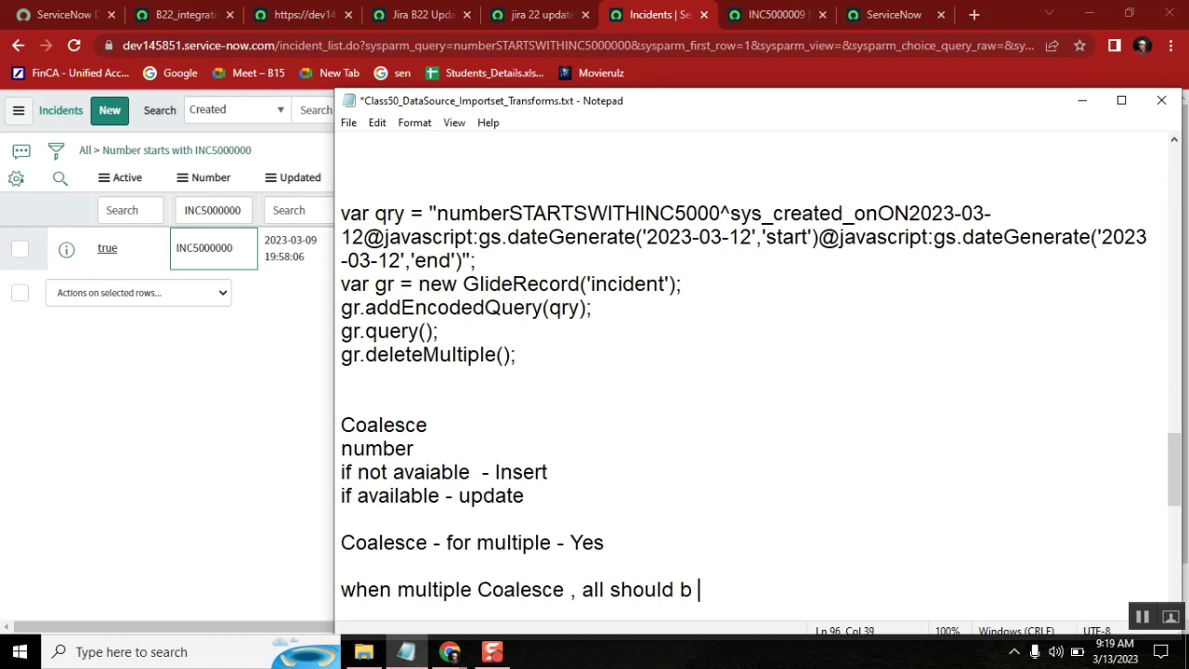
{"action": "type", "text": "e match "}
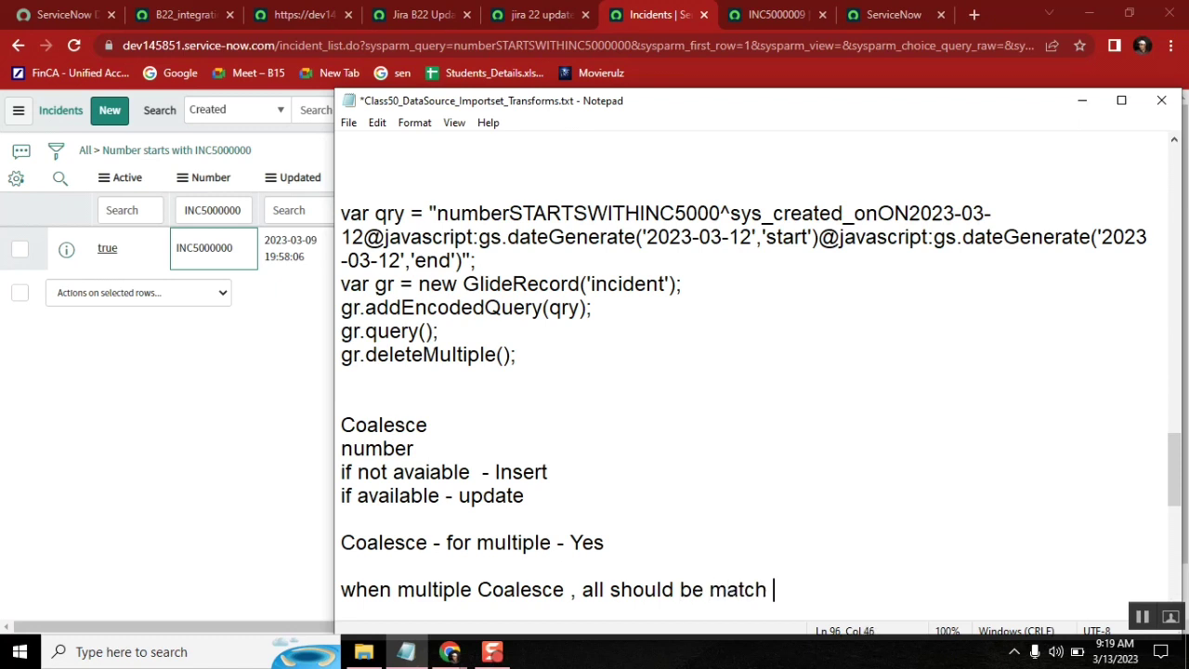
{"action": "type", "text": "- updated"}
{"action": "key", "text": "Return"}
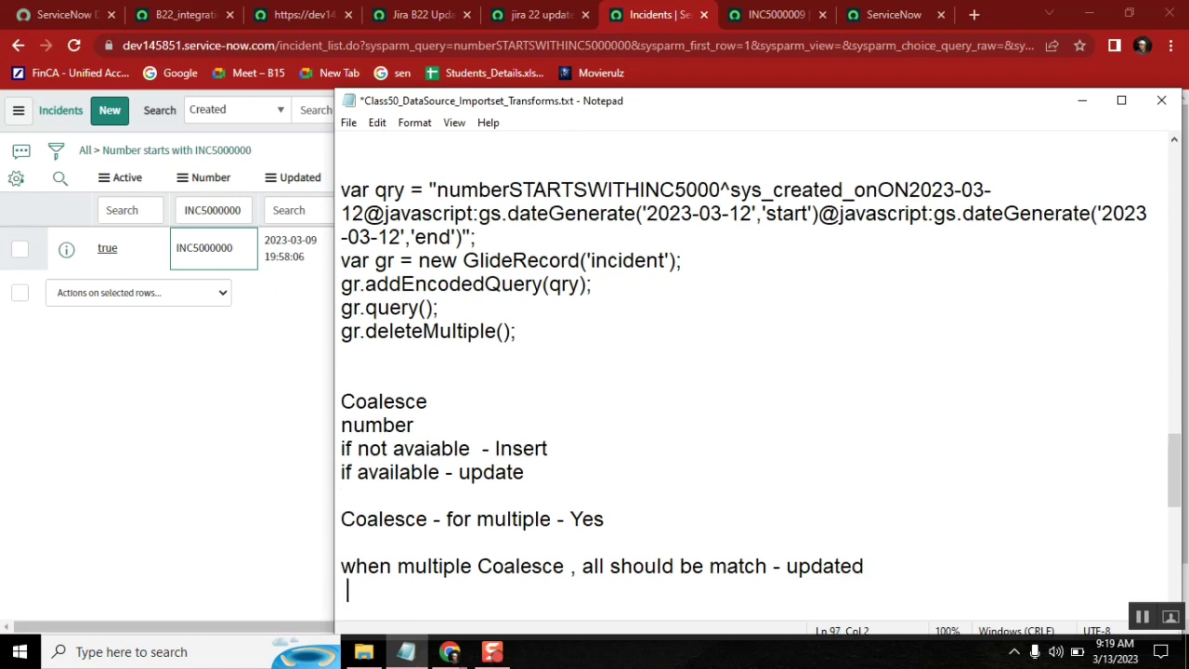
Below the multiple-coalesce rule, add the indented line "if anyone not matcched - Inserted.".
{"action": "key", "text": "BackSpace"}
{"action": "type", "text": "if anyone not"}
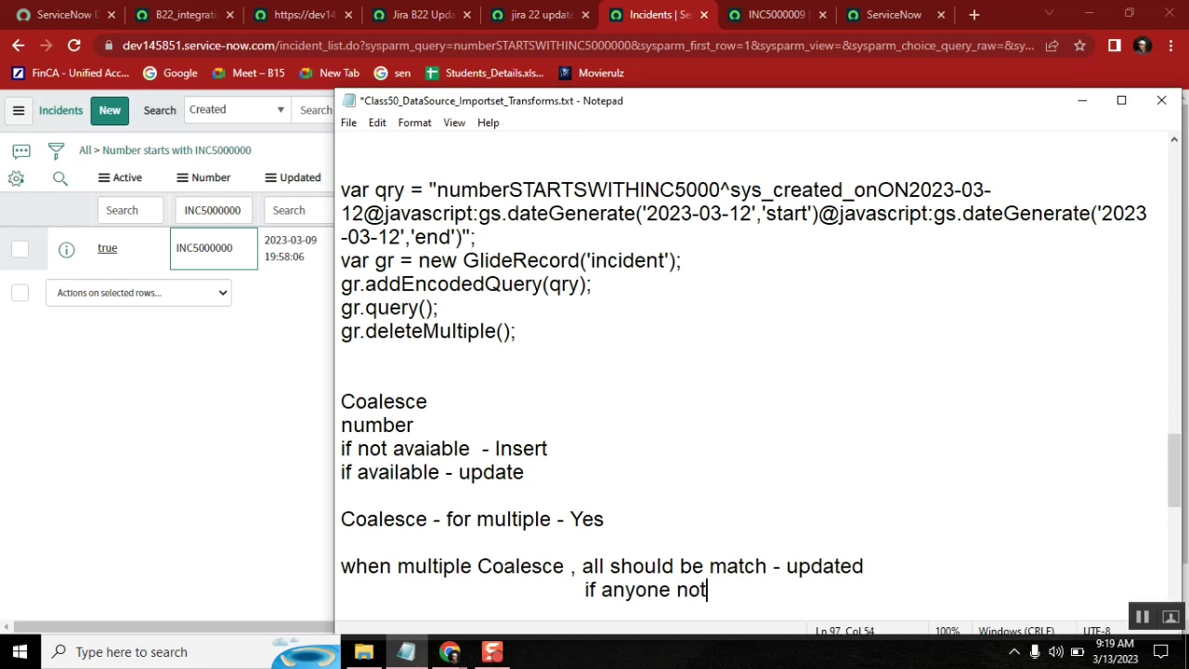
{"action": "type", "text": " matcched -"}
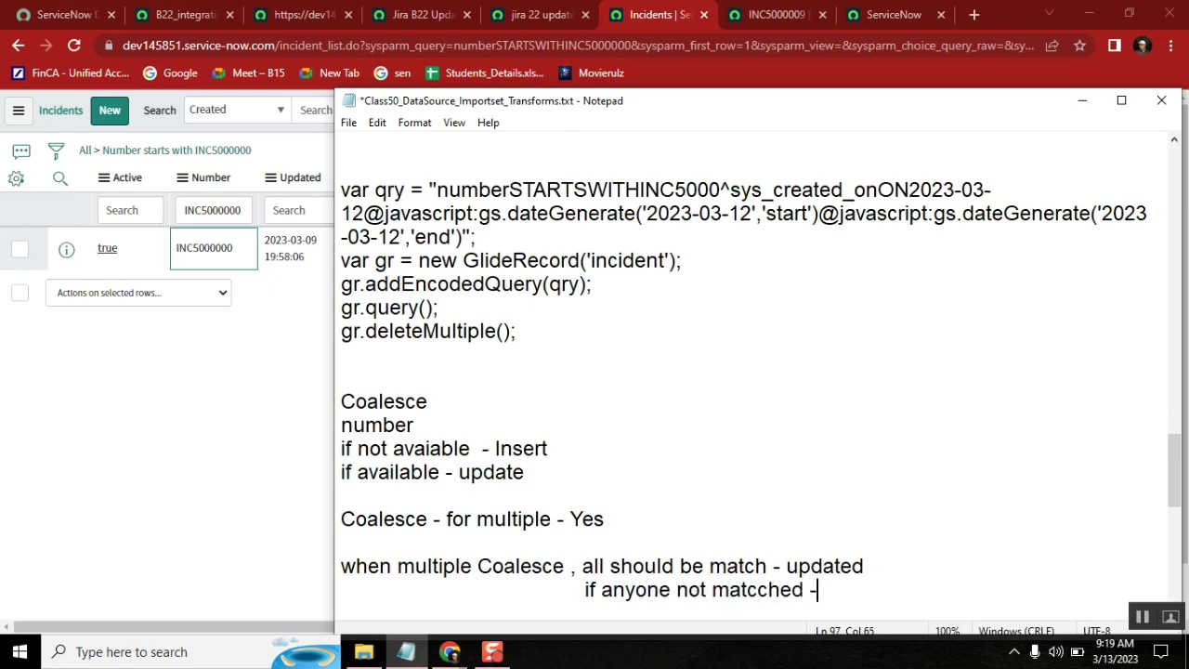
{"action": "type", "text": " Inserted."}
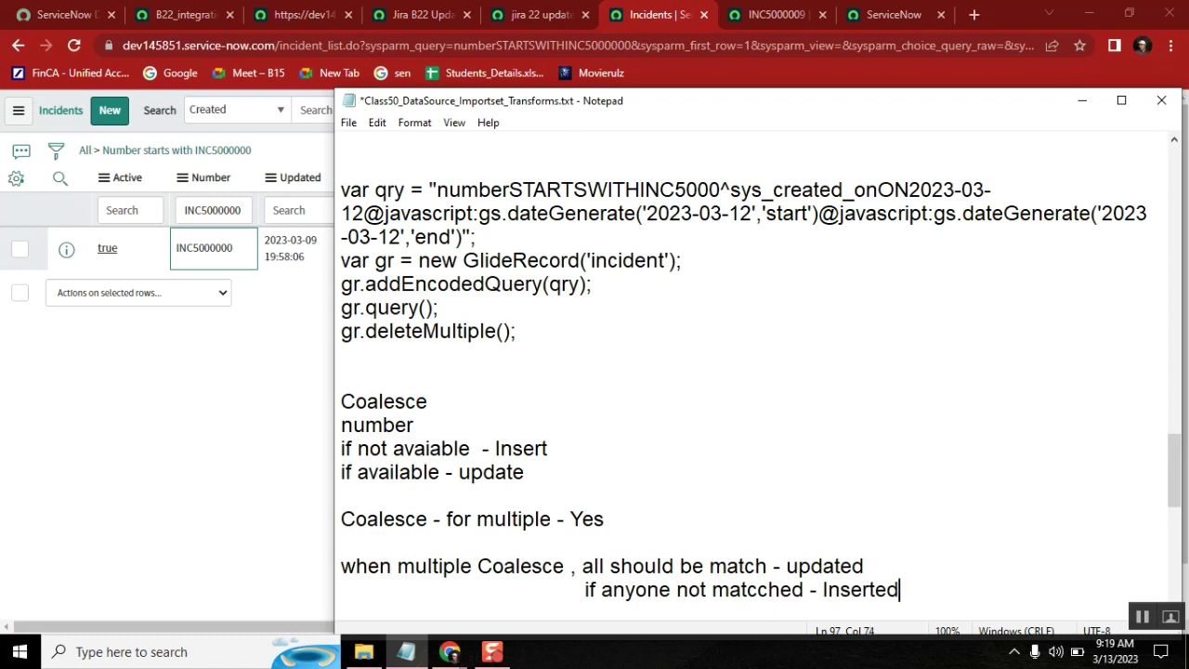
Highlight the Coalesce notes from the "Coalesce" heading through the last rule to review them.
{"action": "key", "text": "shift+Home"}
{"action": "key", "text": "shift+Up"}
{"action": "key", "text": "shift+Up"}
{"action": "key", "text": "shift+Up"}
{"action": "key", "text": "shift+Up"}
{"action": "key", "text": "shift+Up"}
{"action": "key", "text": "shift+Up"}
{"action": "key", "text": "shift+Up"}
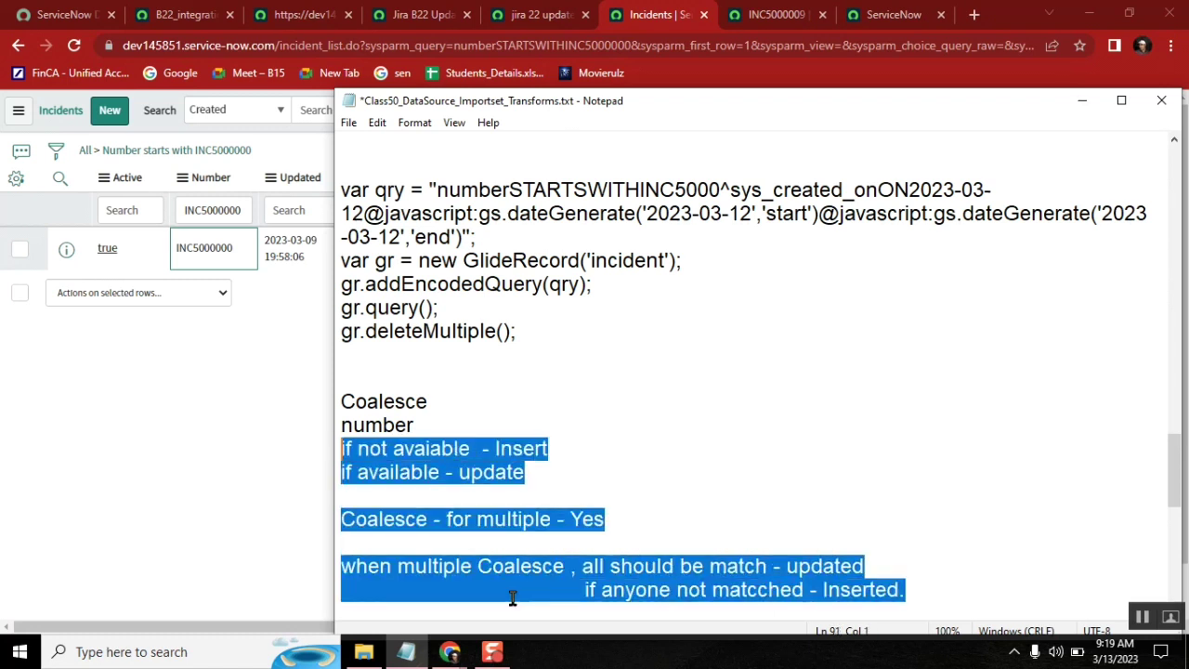
{"action": "key", "text": "shift+Up"}
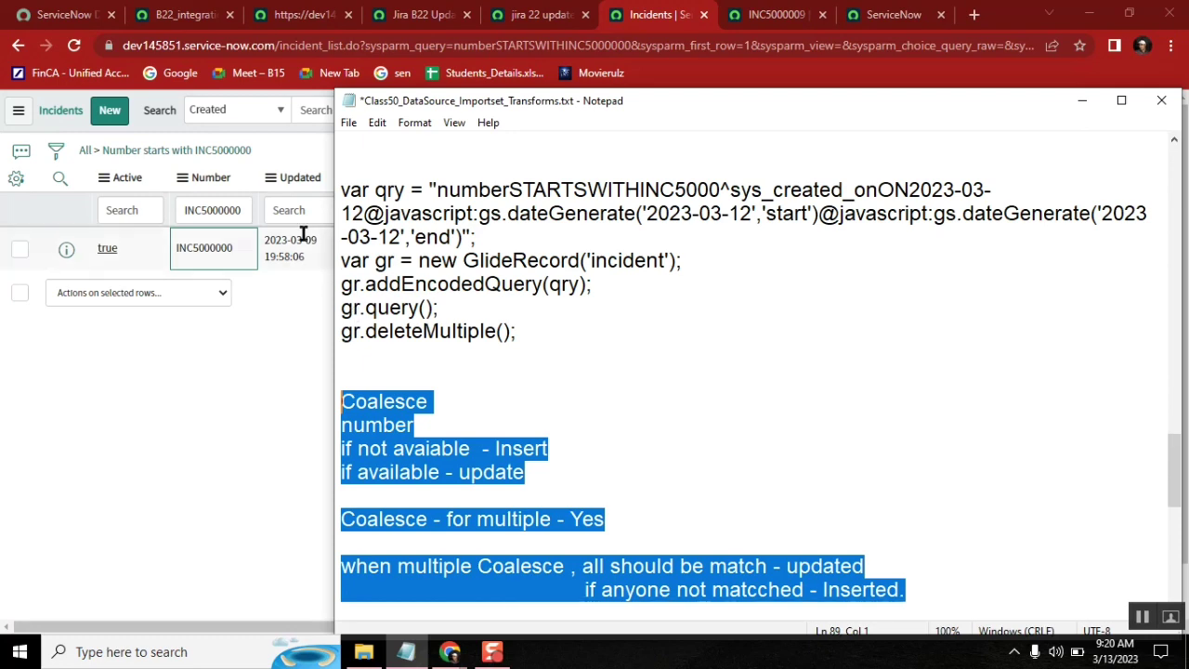
Back in the browser, set Coalesce to false for the u_jira_short_desciption field map of the jira 22 updated transform map.
{"action": "left_click", "coordinate": [883, 22]}
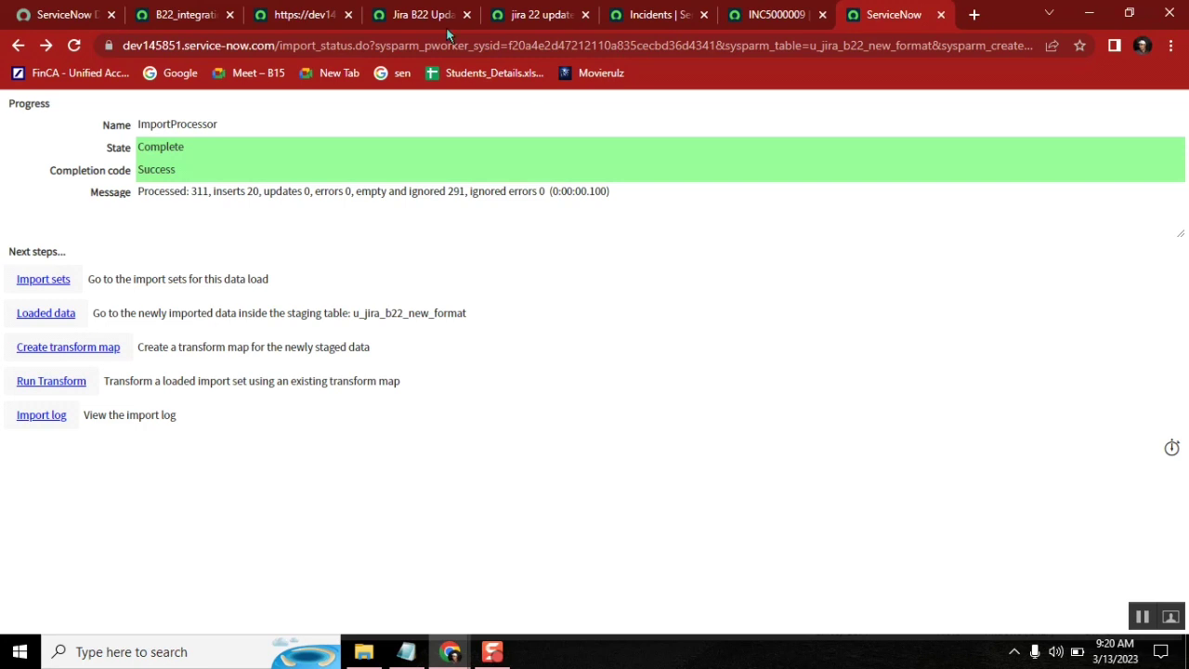
{"action": "left_click", "coordinate": [309, 15]}
{"action": "left_click", "coordinate": [416, 17]}
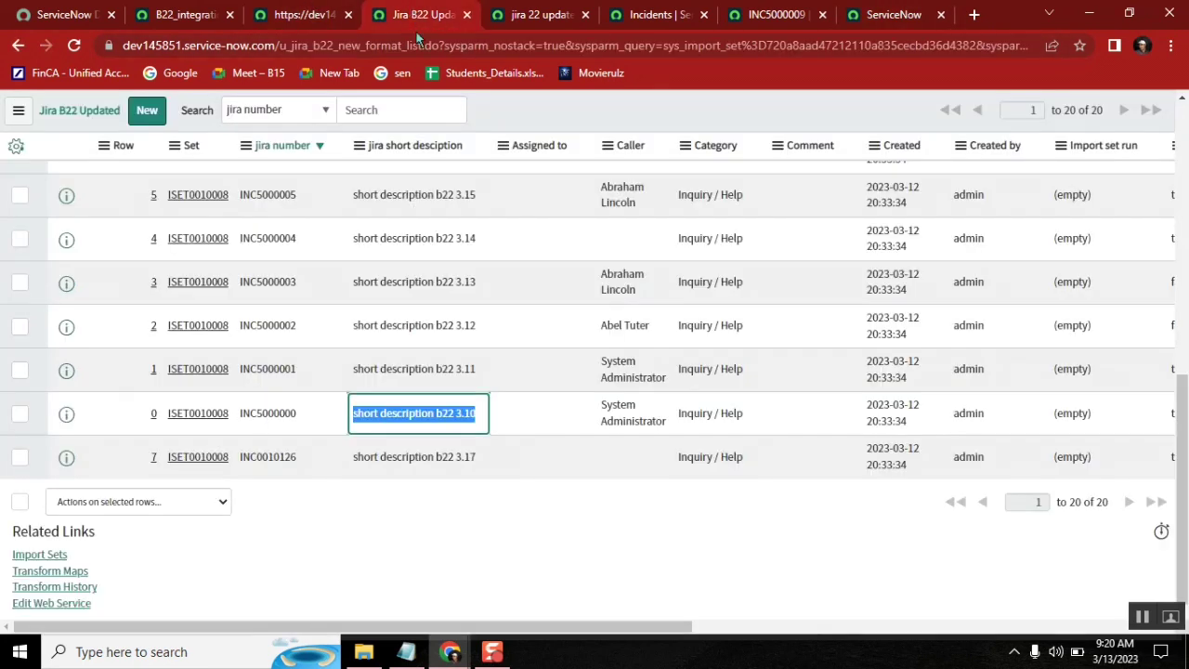
{"action": "left_click", "coordinate": [539, 15]}
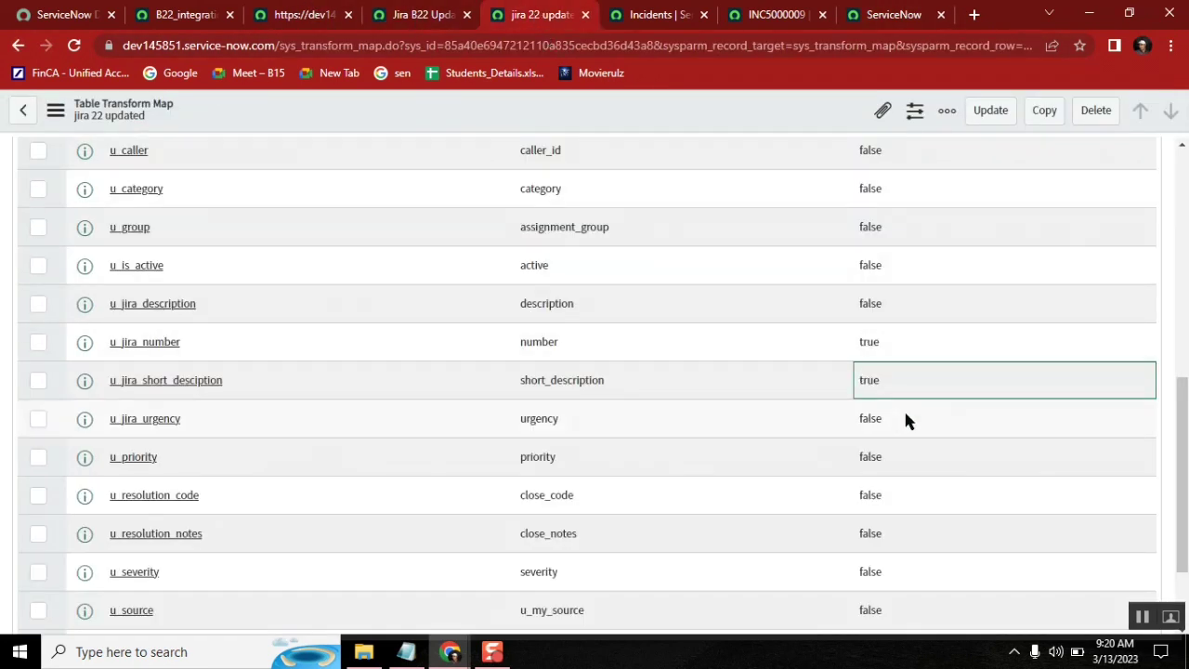
{"action": "left_click", "coordinate": [892, 381]}
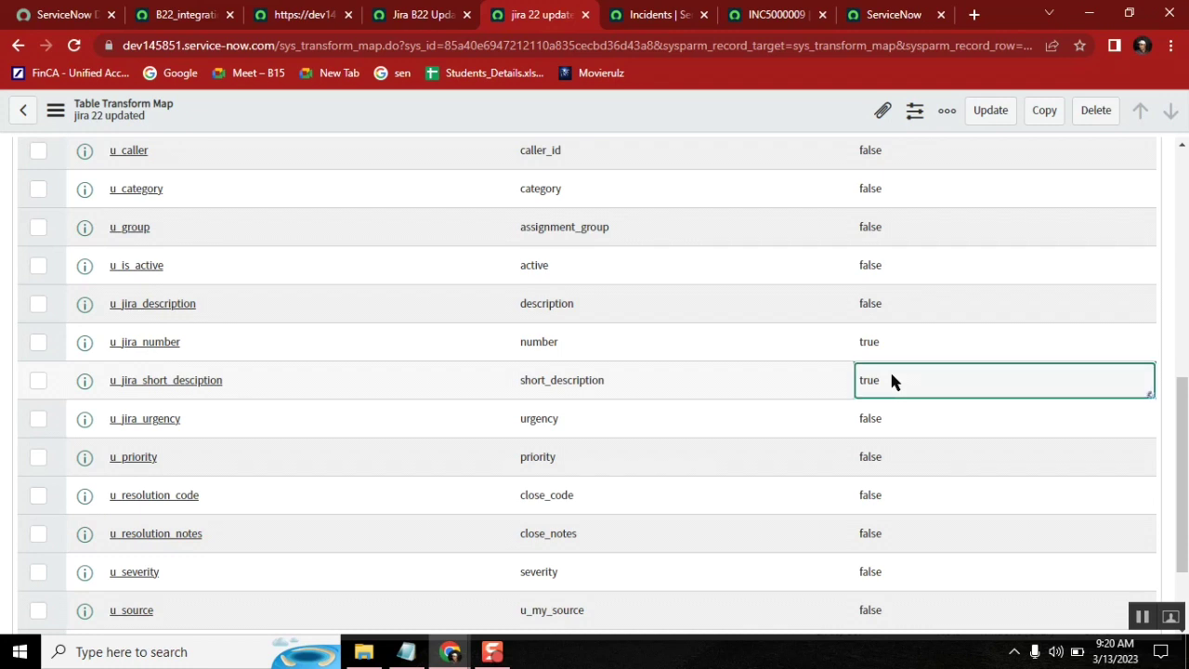
{"action": "left_click", "coordinate": [891, 380]}
{"action": "left_click", "coordinate": [890, 383]}
{"action": "left_click", "coordinate": [896, 424]}
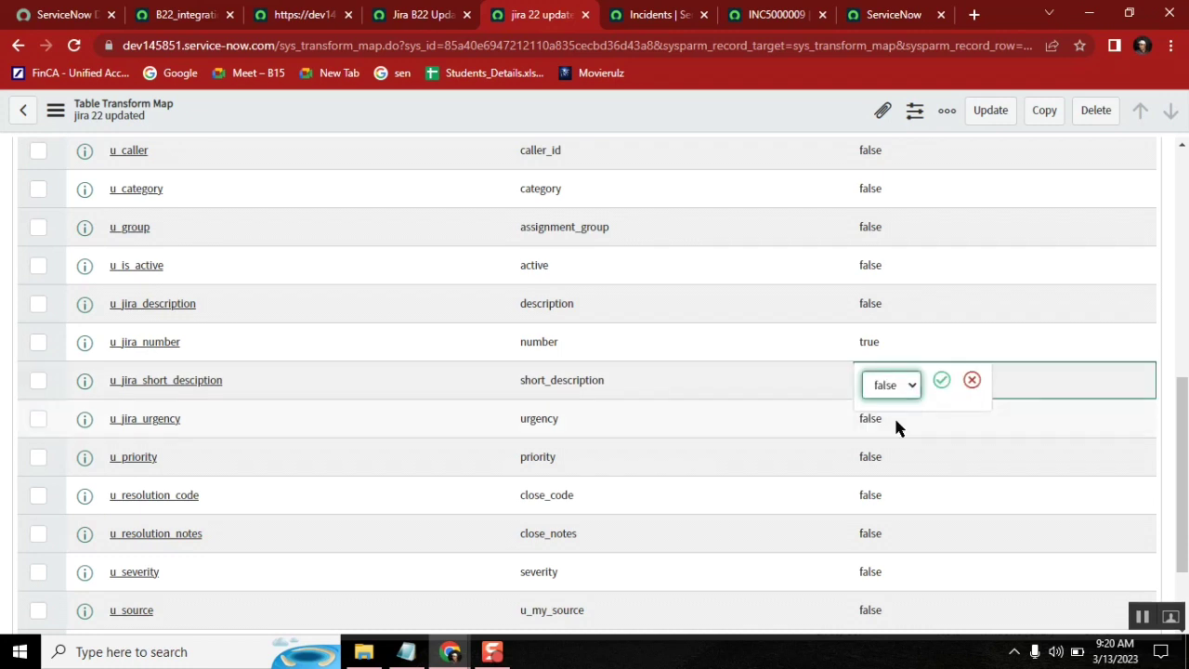
{"action": "left_click", "coordinate": [941, 380]}
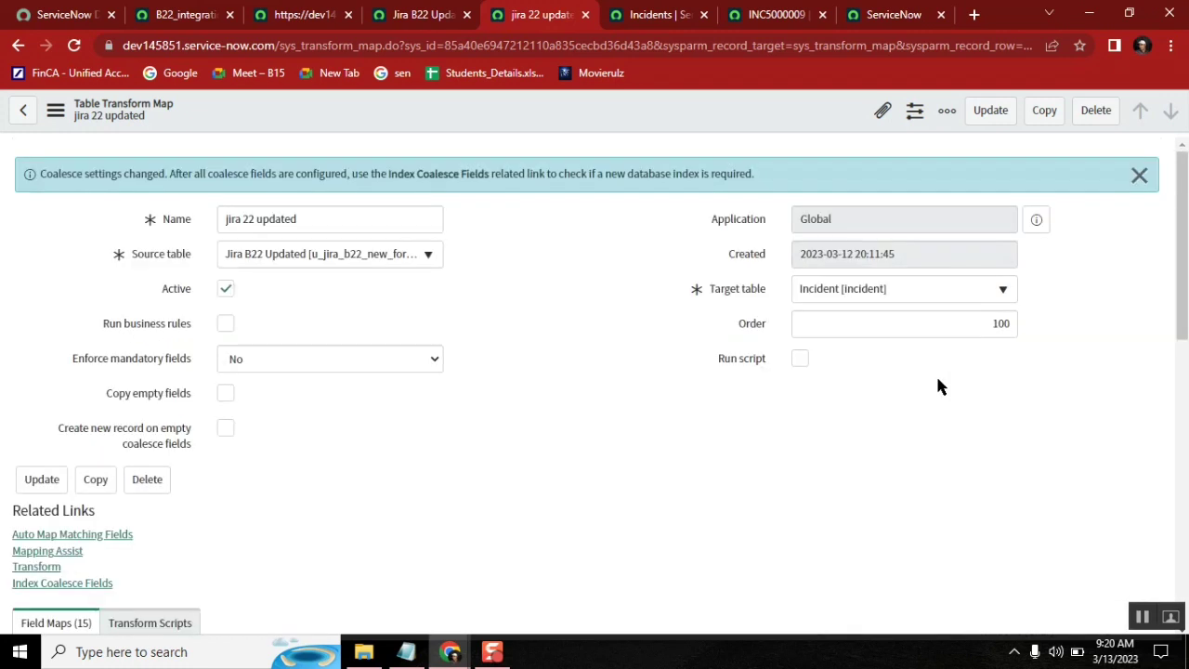
{"action": "left_click", "coordinate": [1138, 176]}
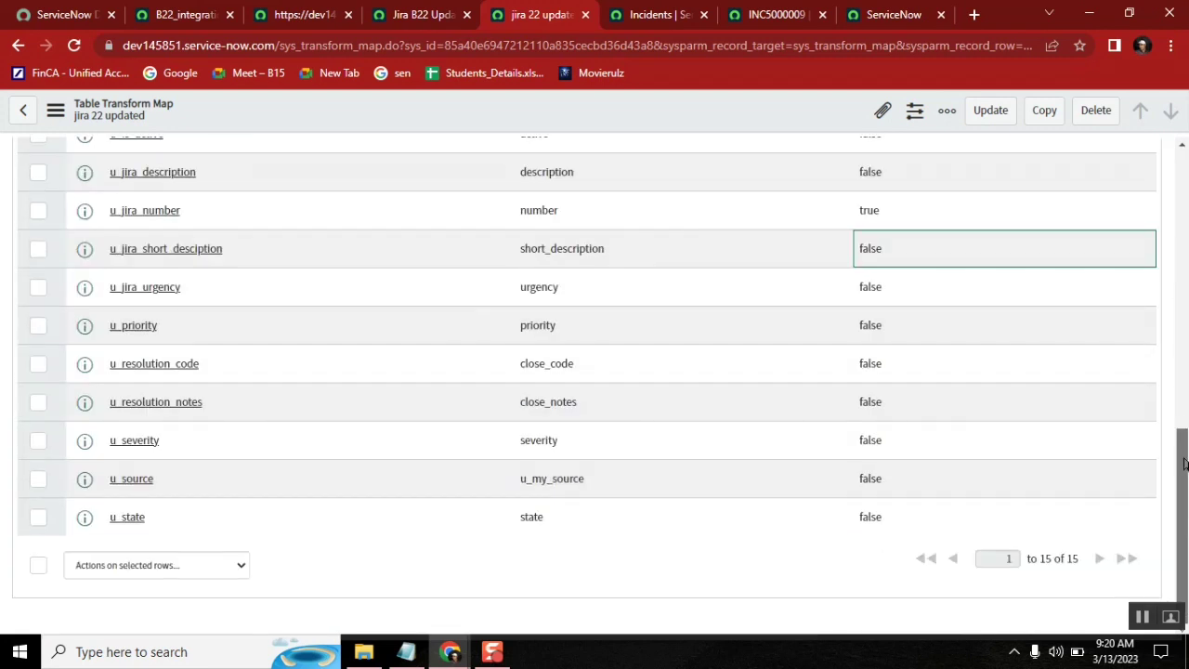
{"action": "scroll", "coordinate": [1185, 465], "scroll_direction": "up", "scroll_amount": 1}
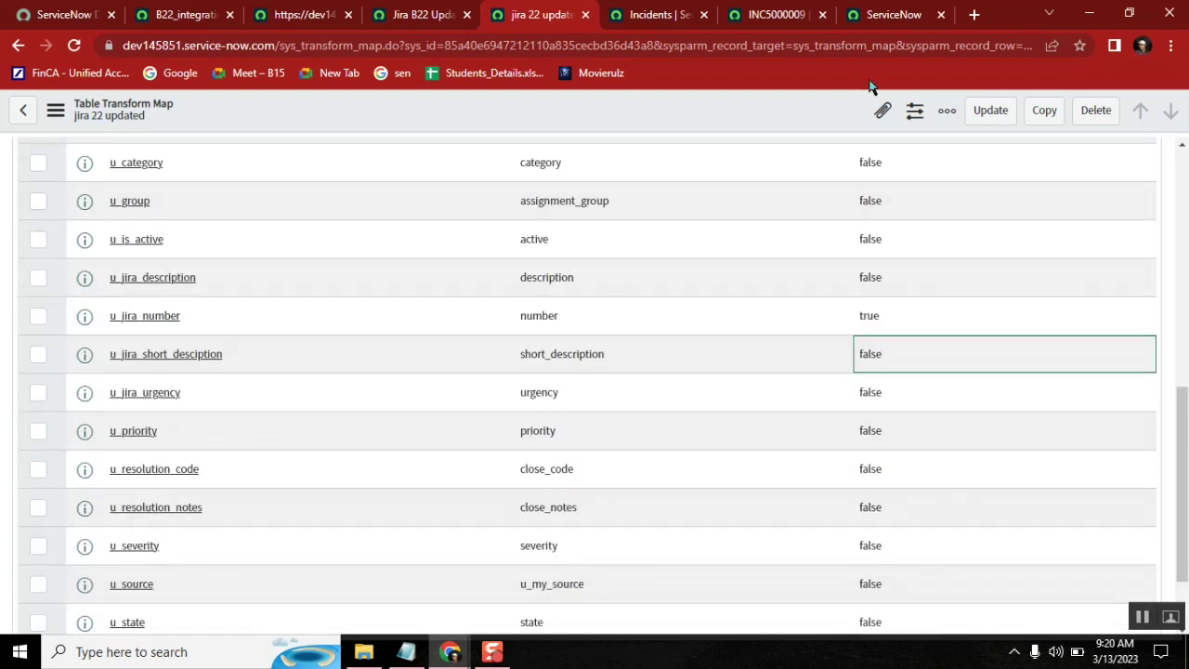
Clear the incident list's filter and run the transform of import set ISET0010008 with the jira 22 updated map.
{"action": "left_click", "coordinate": [643, 16]}
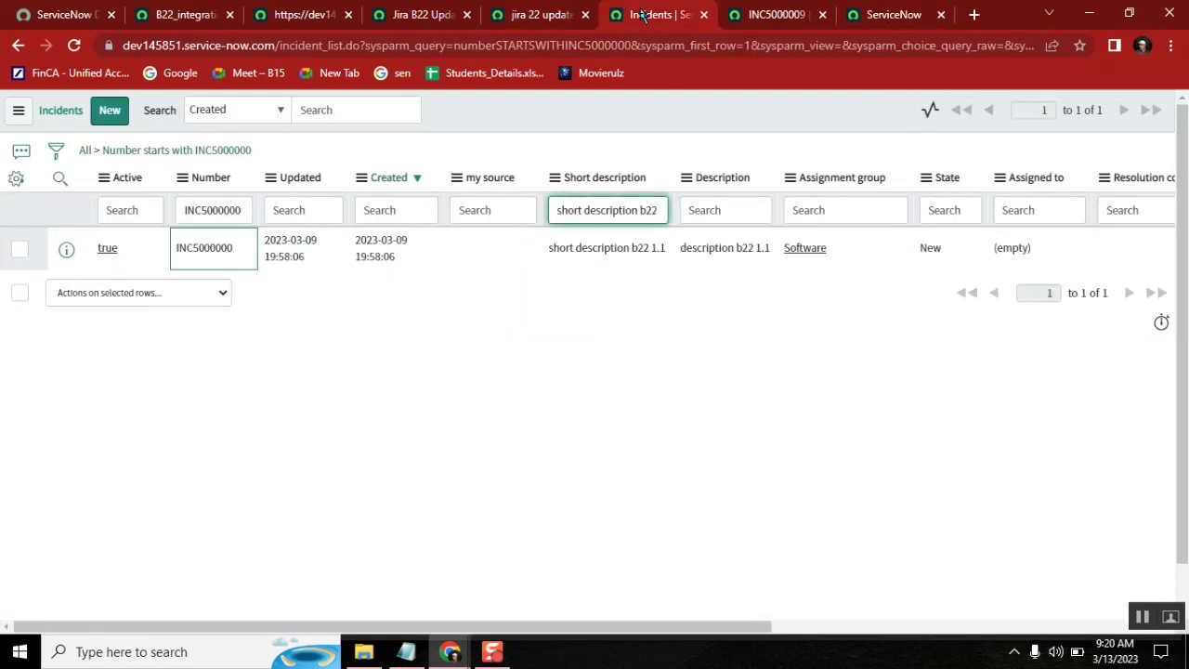
{"action": "left_click", "coordinate": [84, 149]}
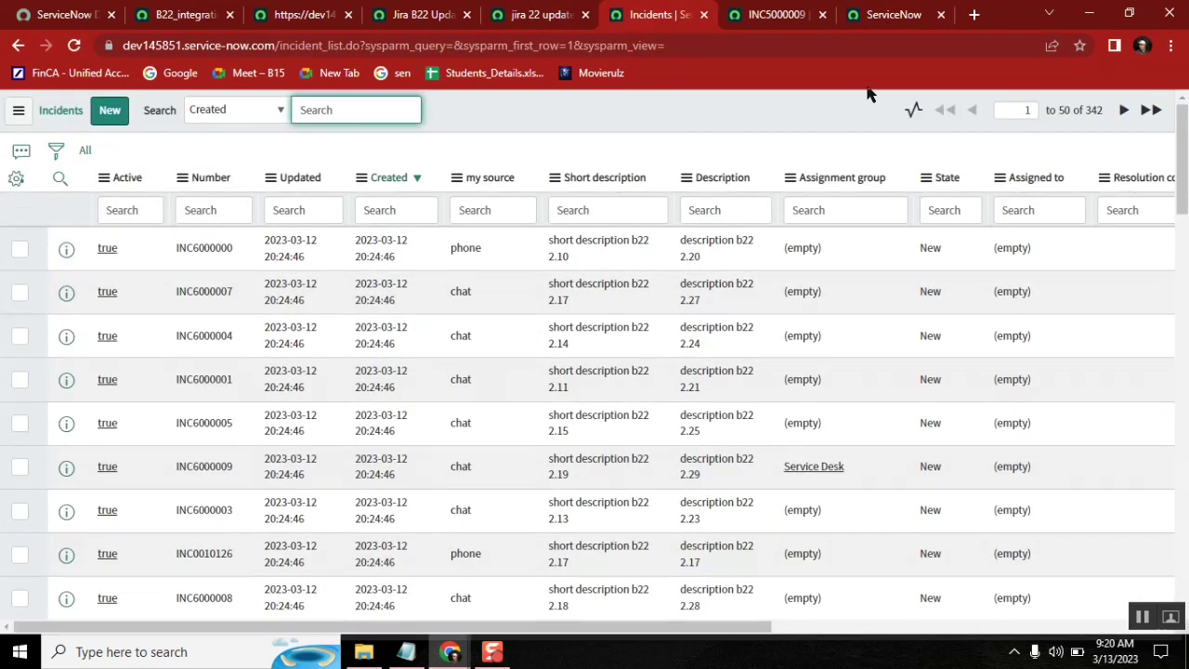
{"action": "left_click", "coordinate": [880, 14]}
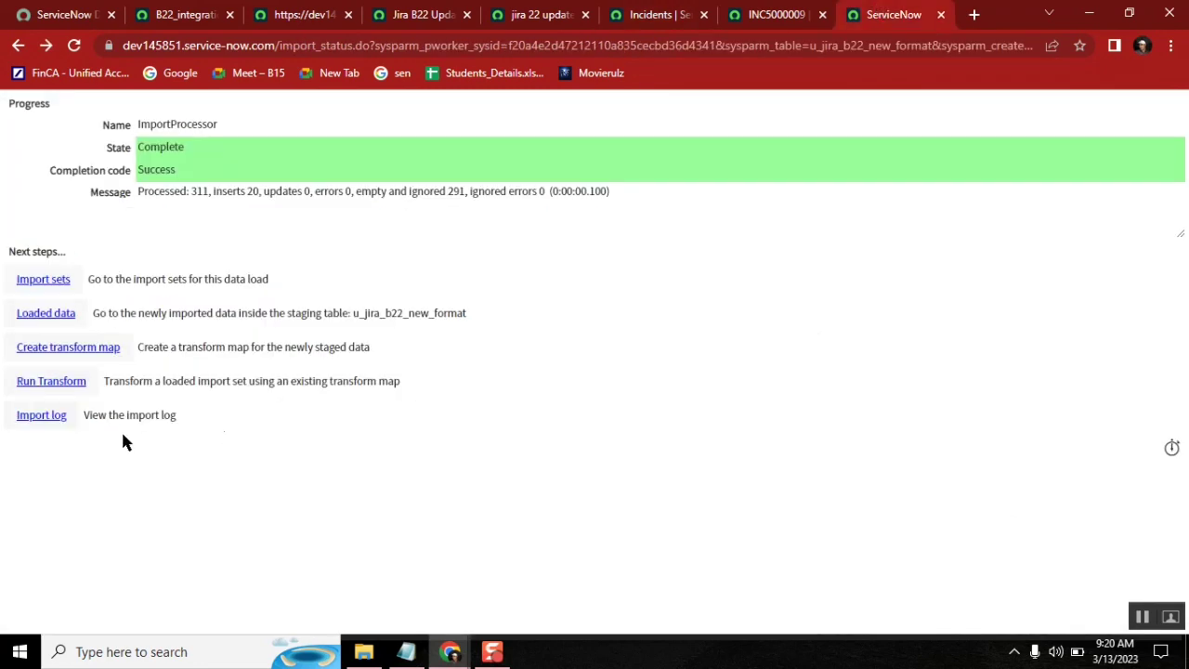
{"action": "left_click", "coordinate": [58, 382]}
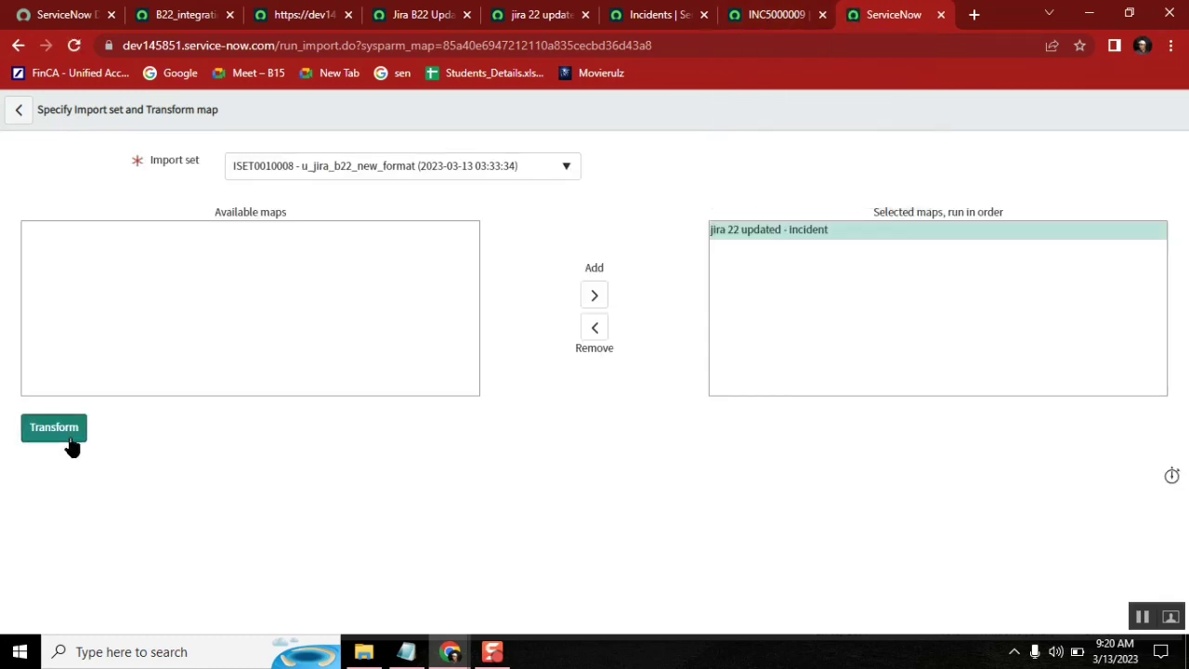
{"action": "left_click", "coordinate": [54, 428]}
Copy the number from the INC5000009 record and reload the unfiltered incident list to check its total record count.
{"action": "left_click", "coordinate": [759, 18]}
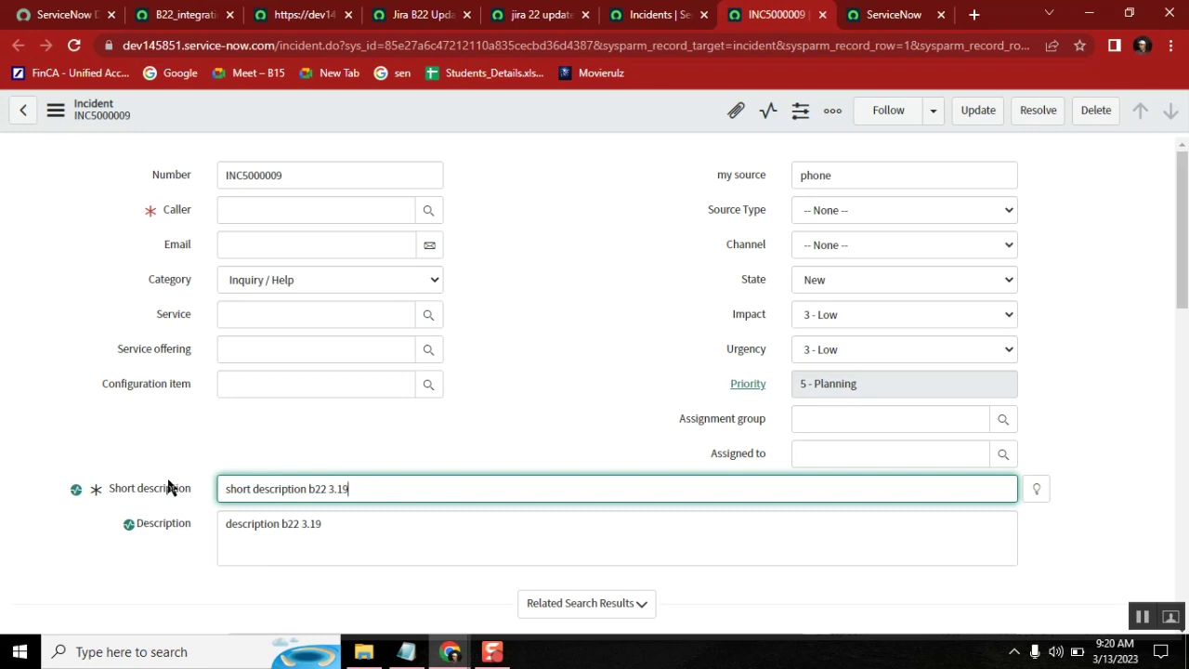
{"action": "double_click", "coordinate": [256, 173]}
{"action": "key", "text": "ctrl+c"}
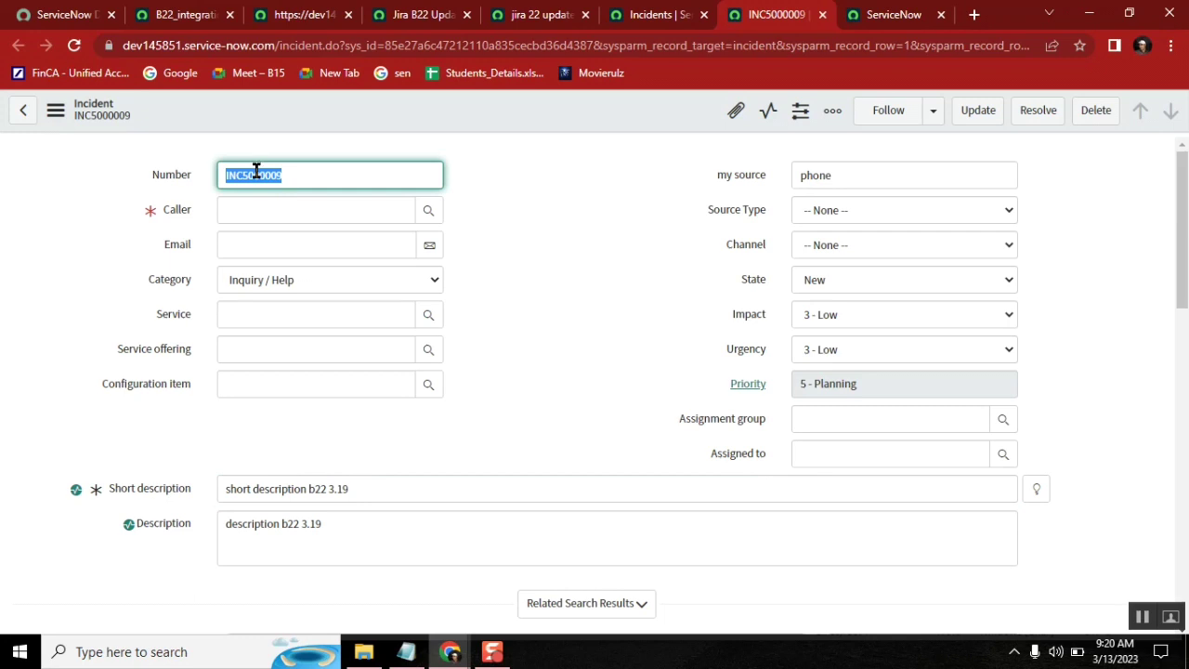
{"action": "key", "text": "ctrl+shift+Tab"}
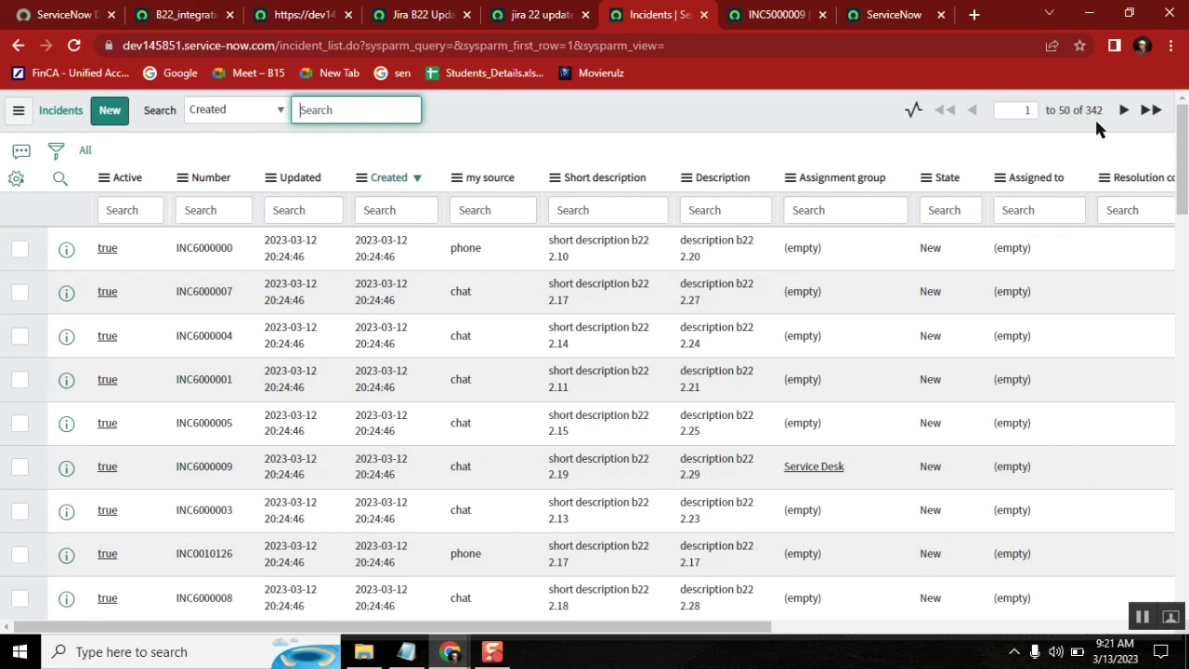
{"action": "left_click", "coordinate": [73, 46]}
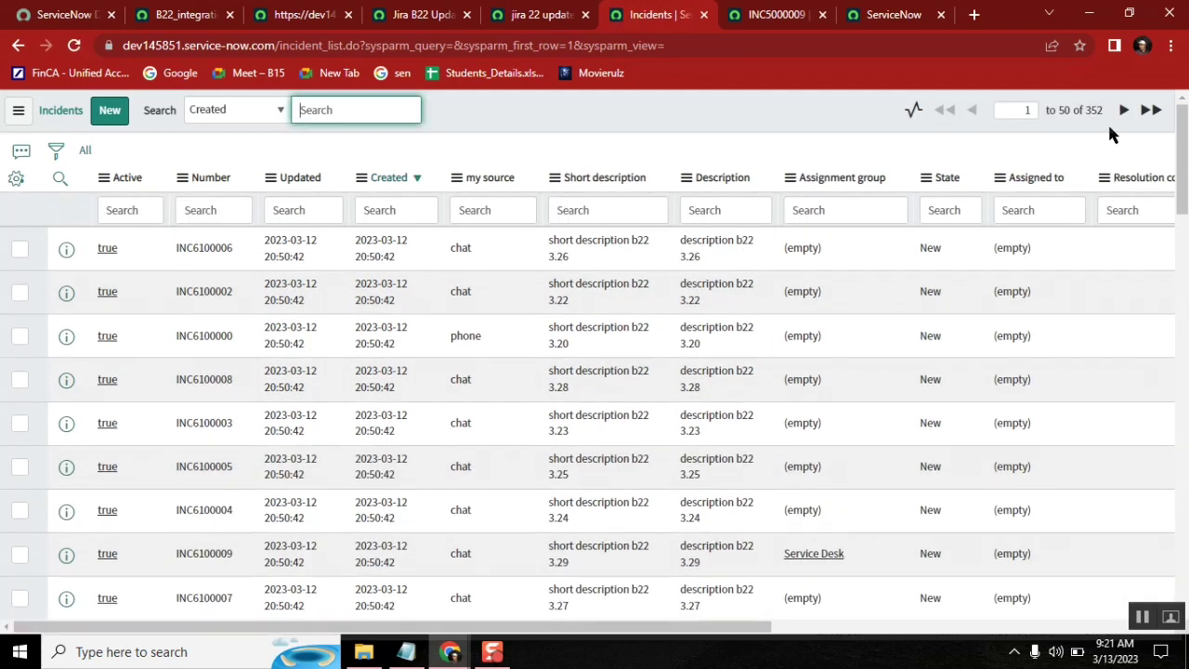
{"action": "double_click", "coordinate": [1095, 110]}
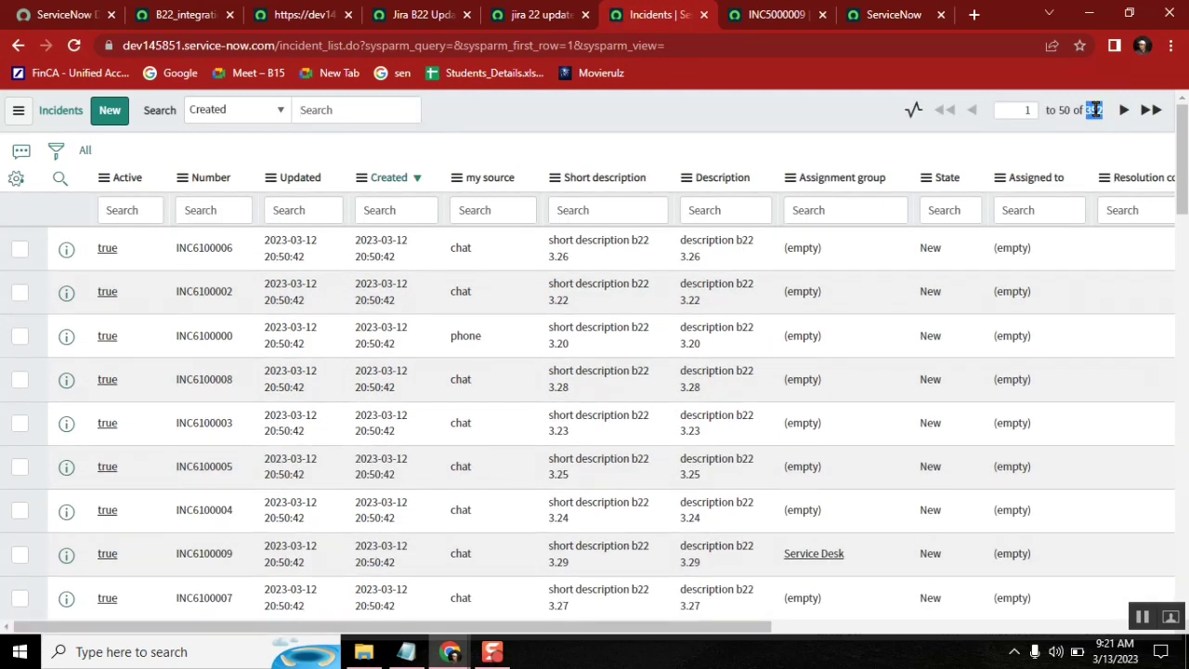
Filter the incident list to records updated on 2023-03-12 whose number starts with INC500.
{"action": "right_click", "coordinate": [291, 245]}
{"action": "left_click", "coordinate": [336, 258]}
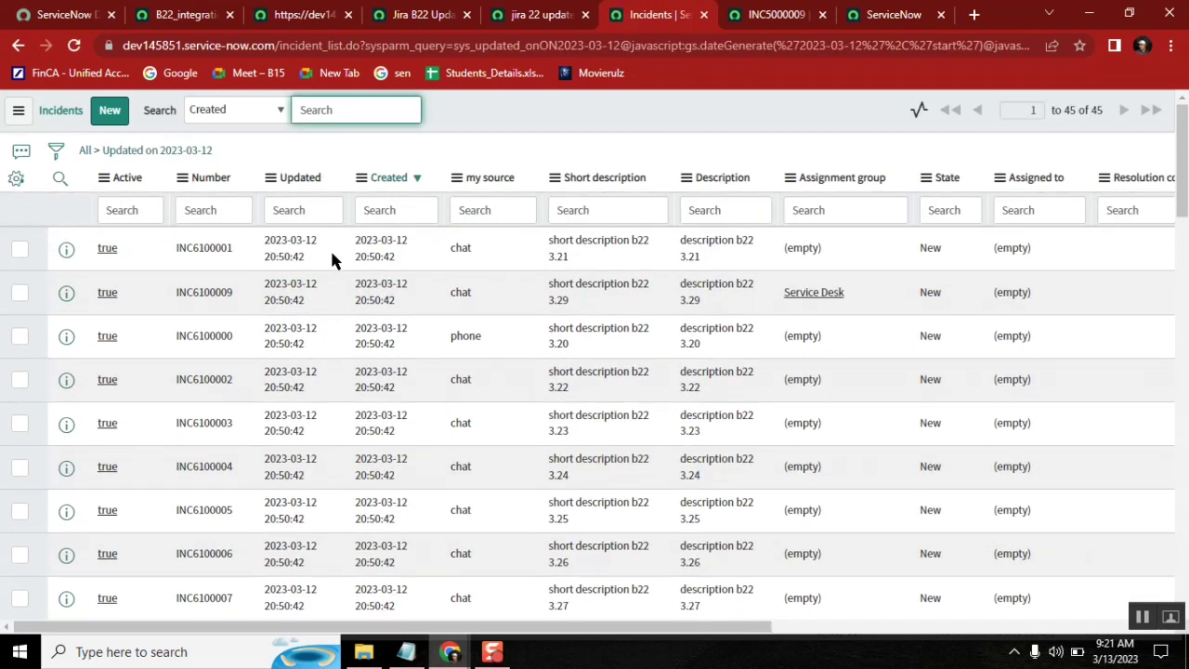
{"action": "left_click", "coordinate": [225, 211]}
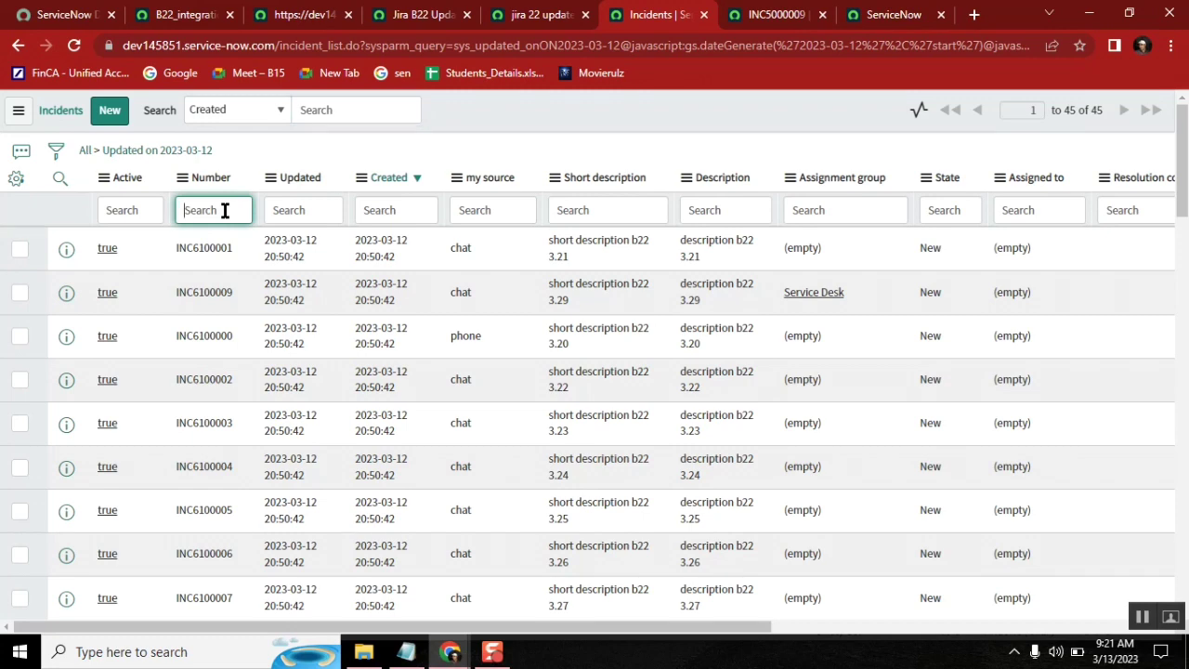
{"action": "key", "text": "ctrl+v"}
{"action": "key", "text": "BackSpace"}
{"action": "key", "text": "BackSpace"}
{"action": "key", "text": "BackSpace"}
{"action": "key", "text": "BackSpace"}
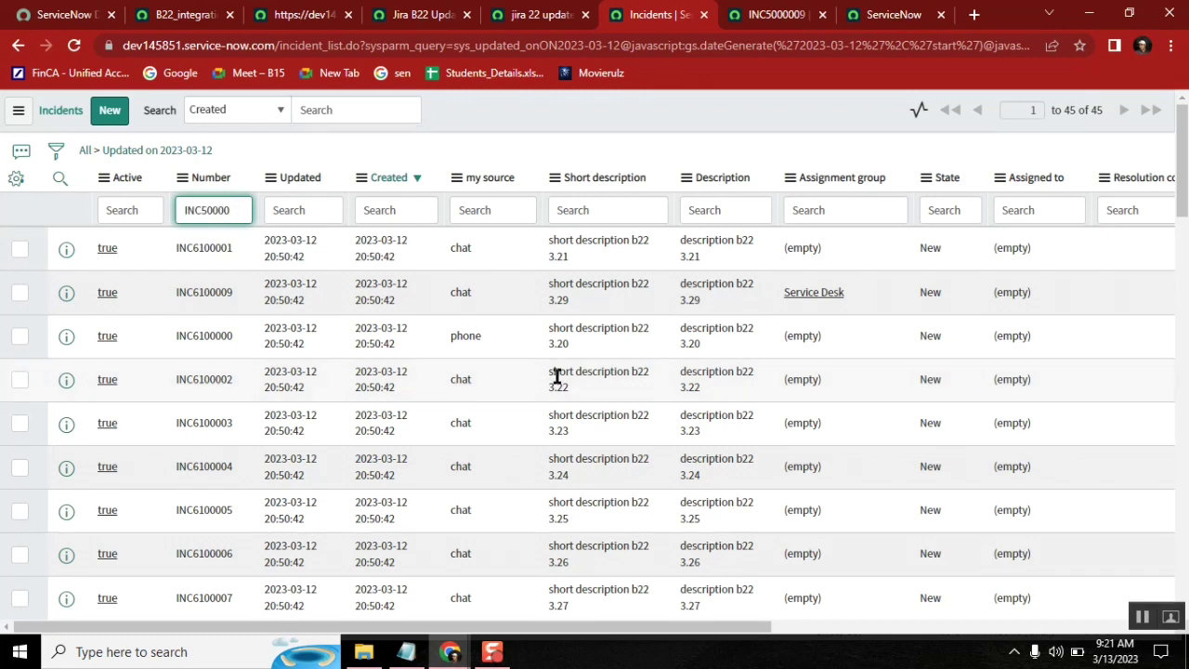
{"action": "key", "text": "Return"}
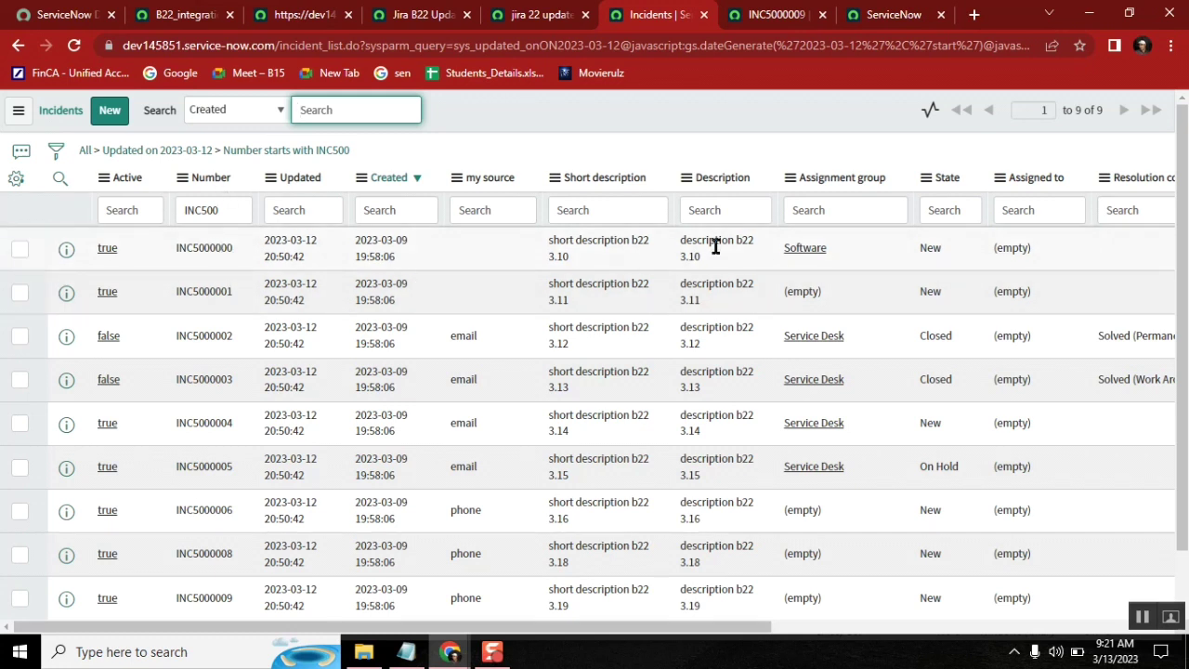
Change the number filter to INC610 while keeping the 2023-03-12 update filter, and review the matching incidents.
{"action": "left_click", "coordinate": [225, 210]}
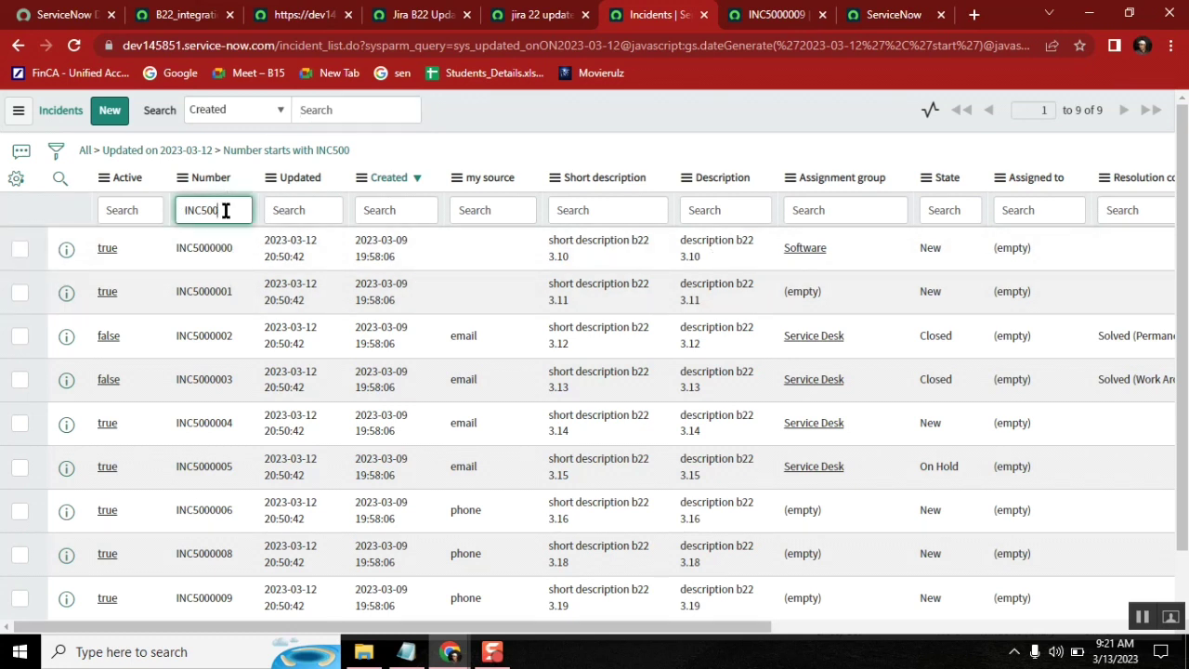
{"action": "key", "text": "BackSpace"}
{"action": "left_click", "coordinate": [212, 163]}
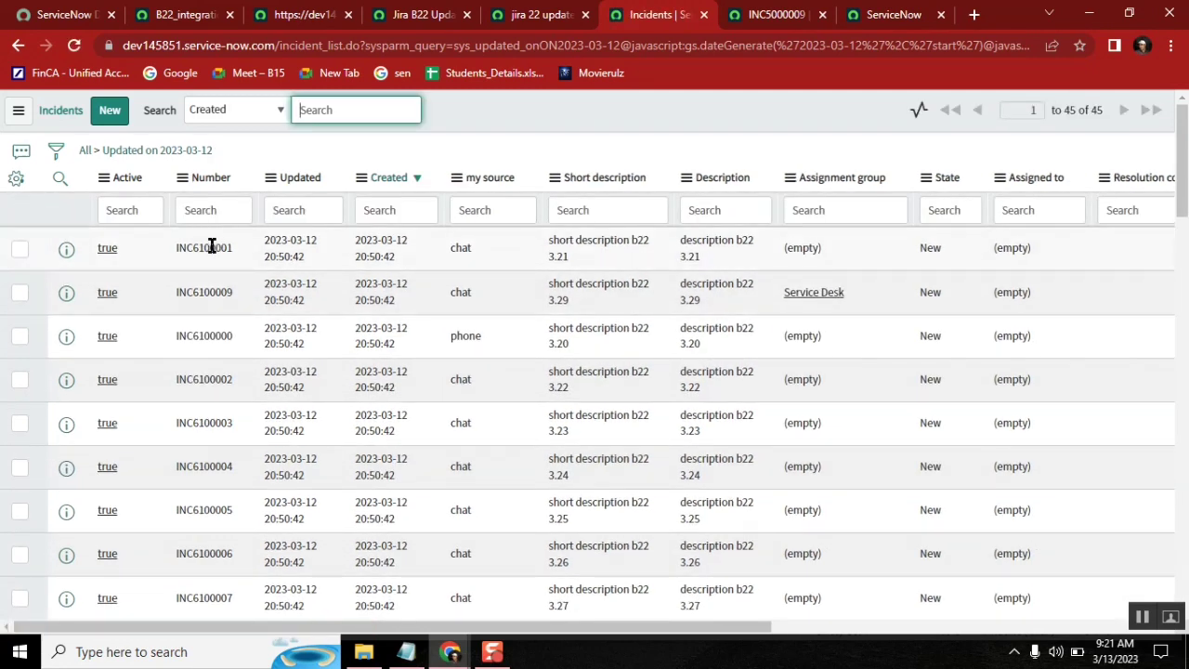
{"action": "left_click", "coordinate": [212, 247]}
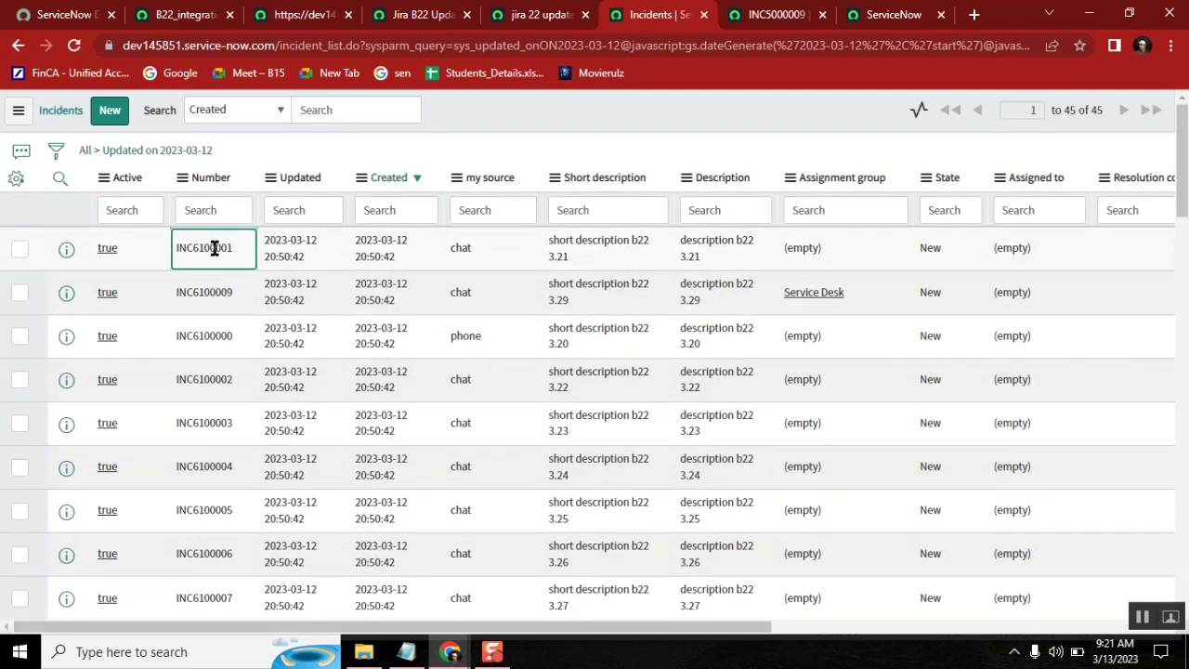
{"action": "left_click_drag", "start_coordinate": [208, 248], "coordinate": [161, 253]}
{"action": "key", "text": "ctrl+c"}
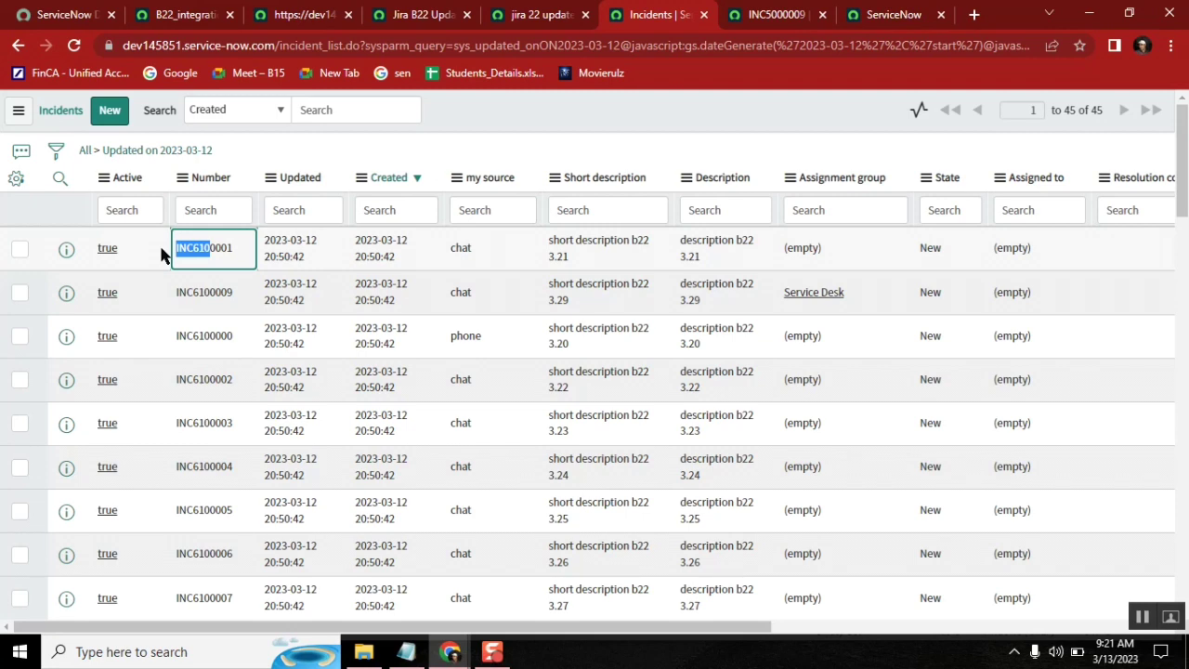
{"action": "left_click", "coordinate": [233, 210]}
{"action": "key", "text": "ctrl+v"}
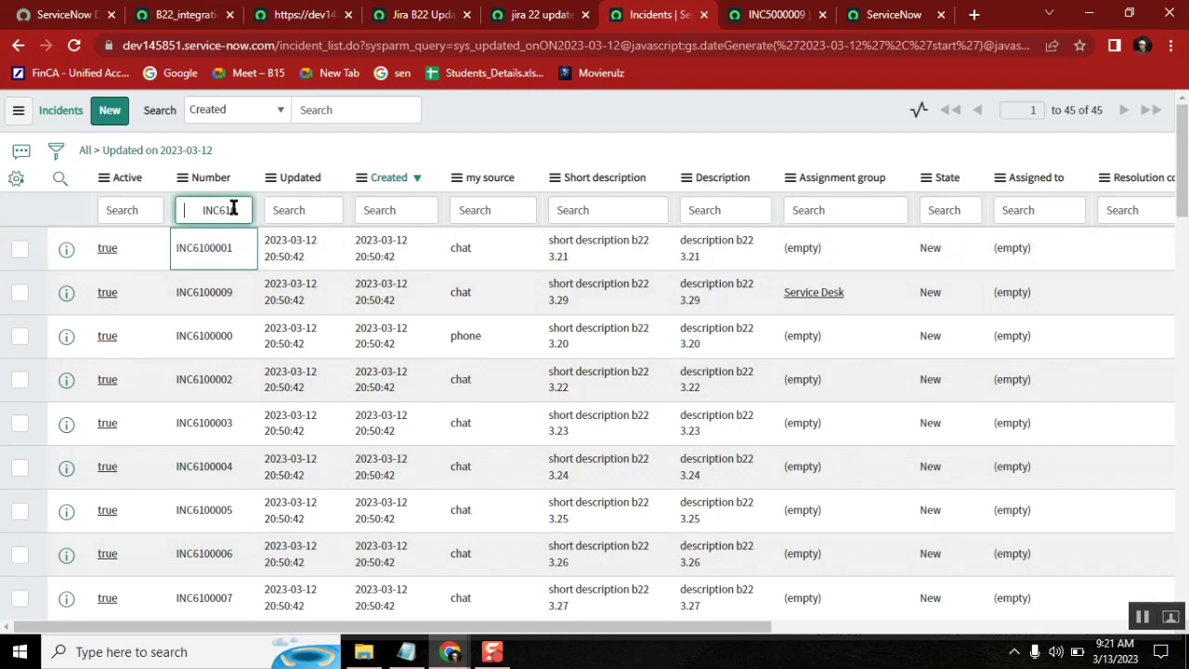
{"action": "key", "text": "Delete"}
{"action": "key", "text": "Return"}
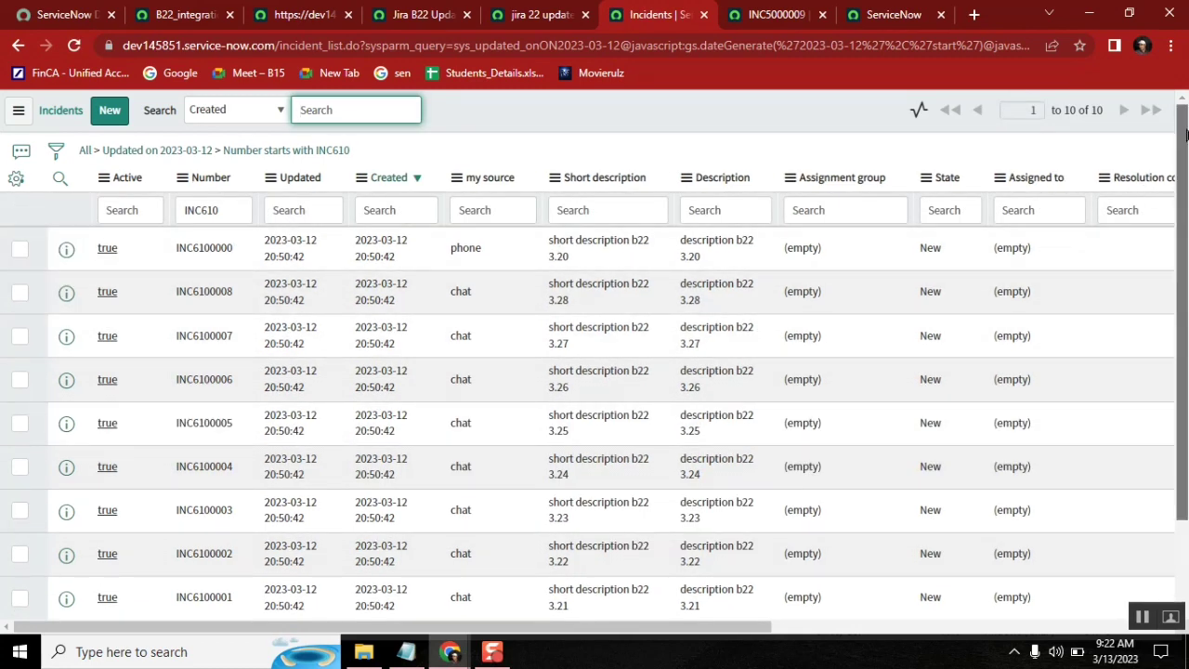
{"action": "scroll", "coordinate": [1176, 191], "scroll_direction": "down", "scroll_amount": 2}
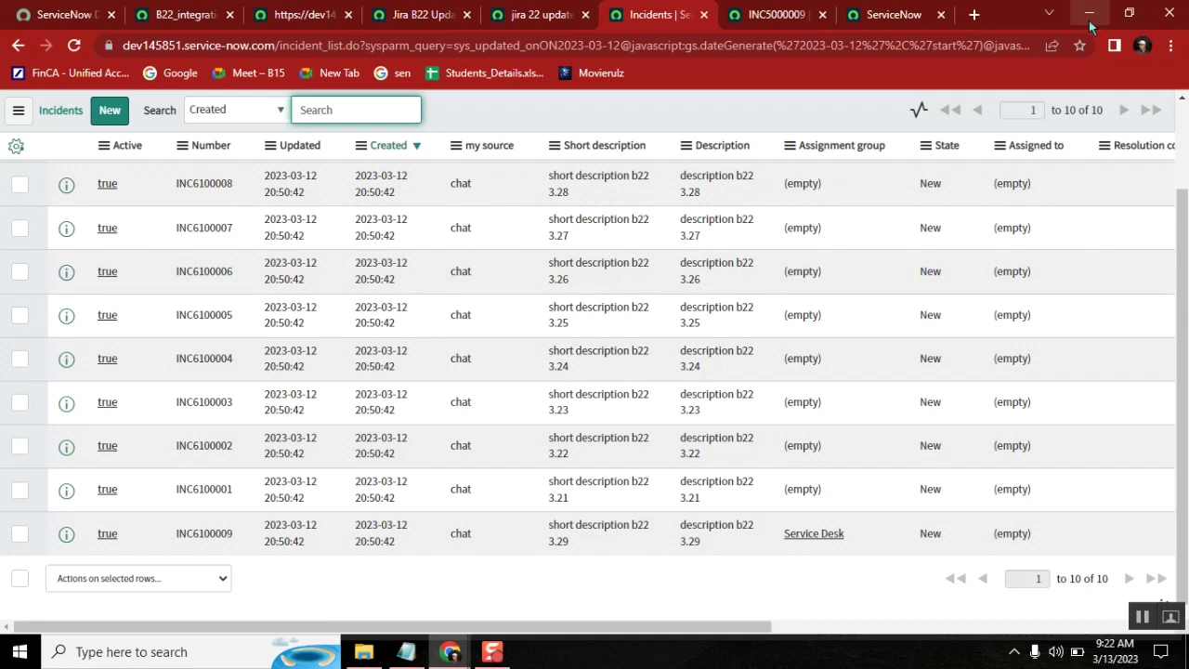
{"action": "mouse_move", "coordinate": [409, 656]}
{"action": "left_click_drag", "start_coordinate": [1173, 453], "coordinate": [1185, 204]}
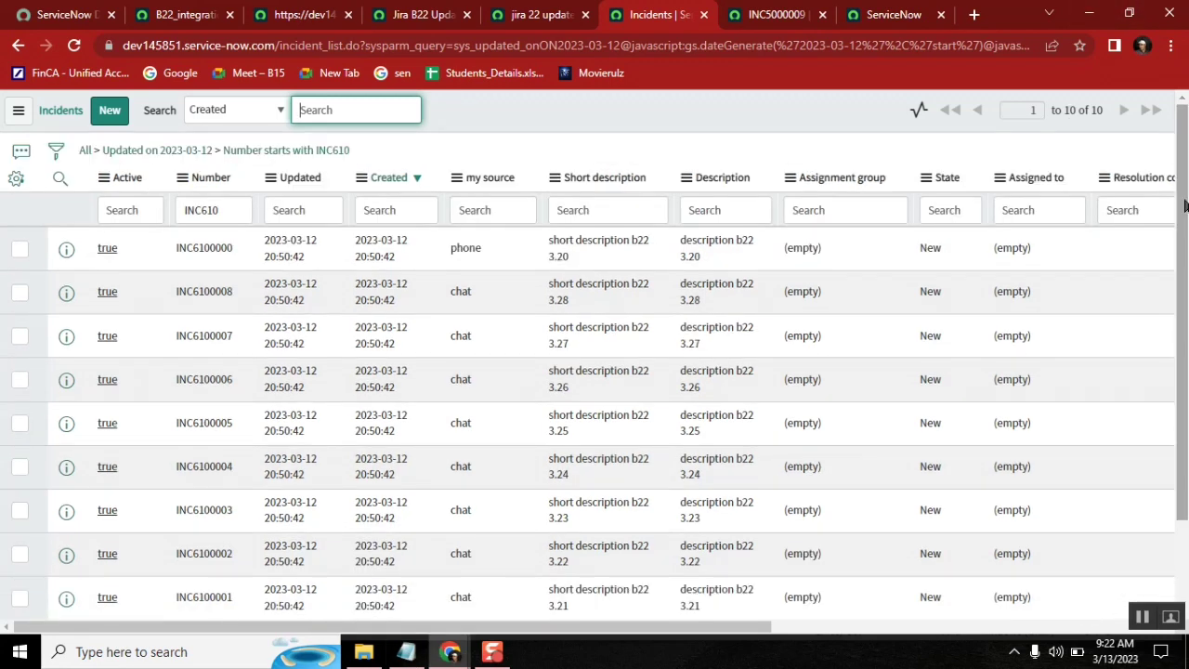
Open the u_jira_short_desciption field map of the jira 22 updated transform map in its own tab and enable Coalesce.
{"action": "left_click", "coordinate": [535, 28]}
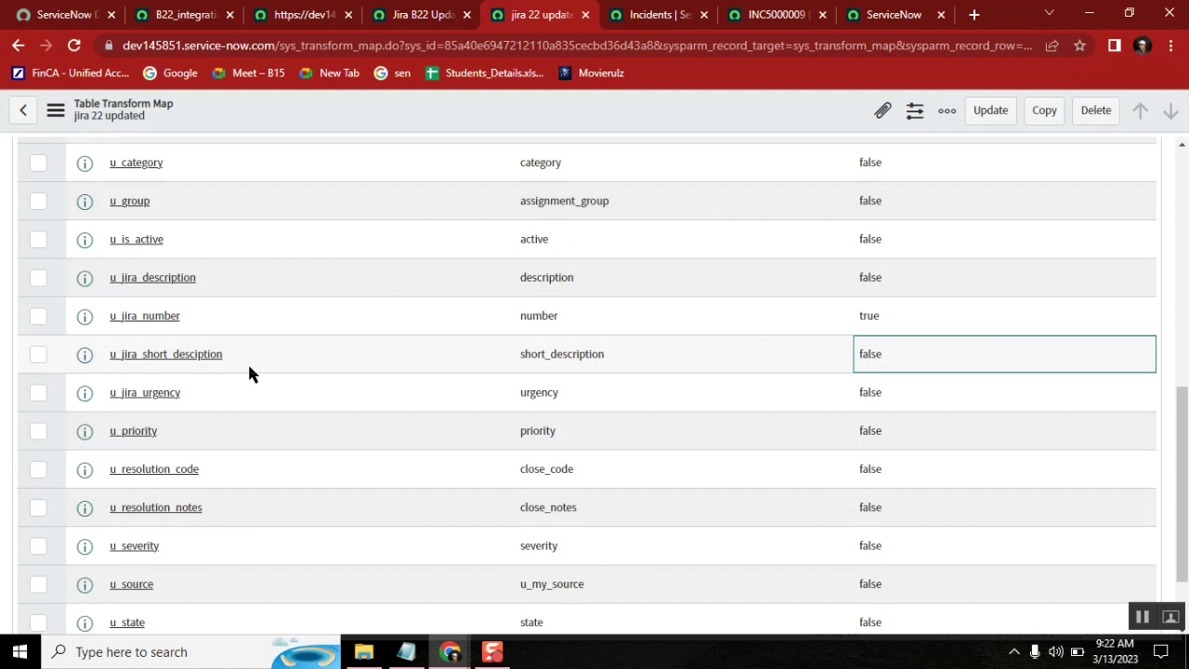
{"action": "middle_click", "coordinate": [487, 401]}
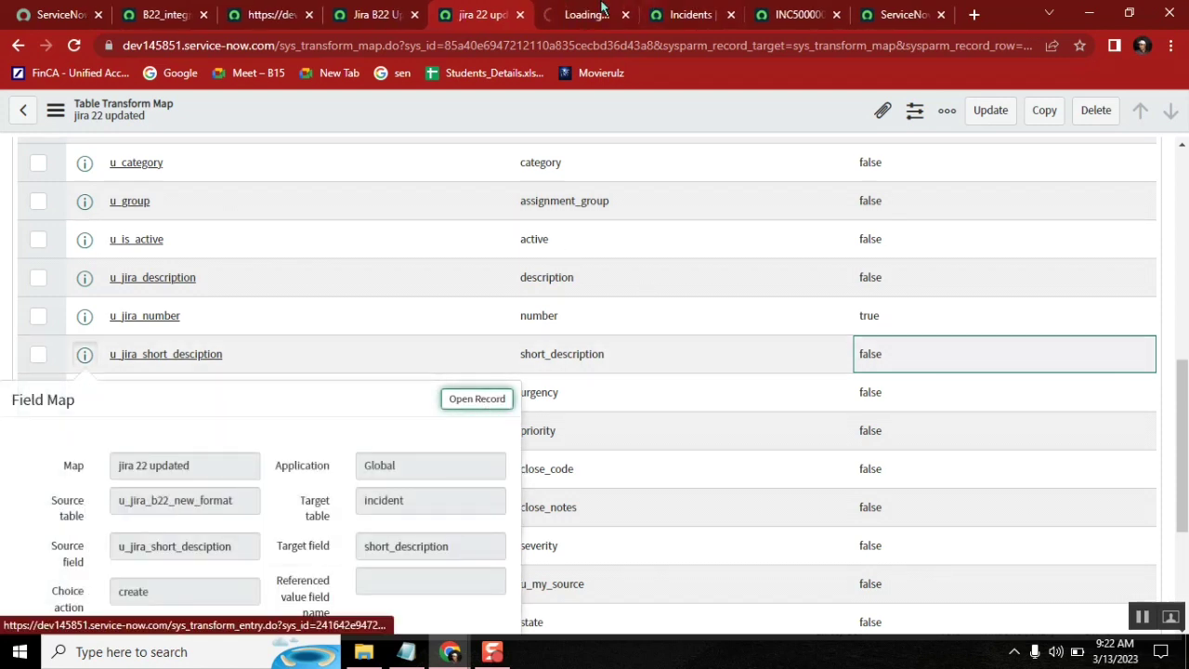
{"action": "left_click", "coordinate": [582, 17]}
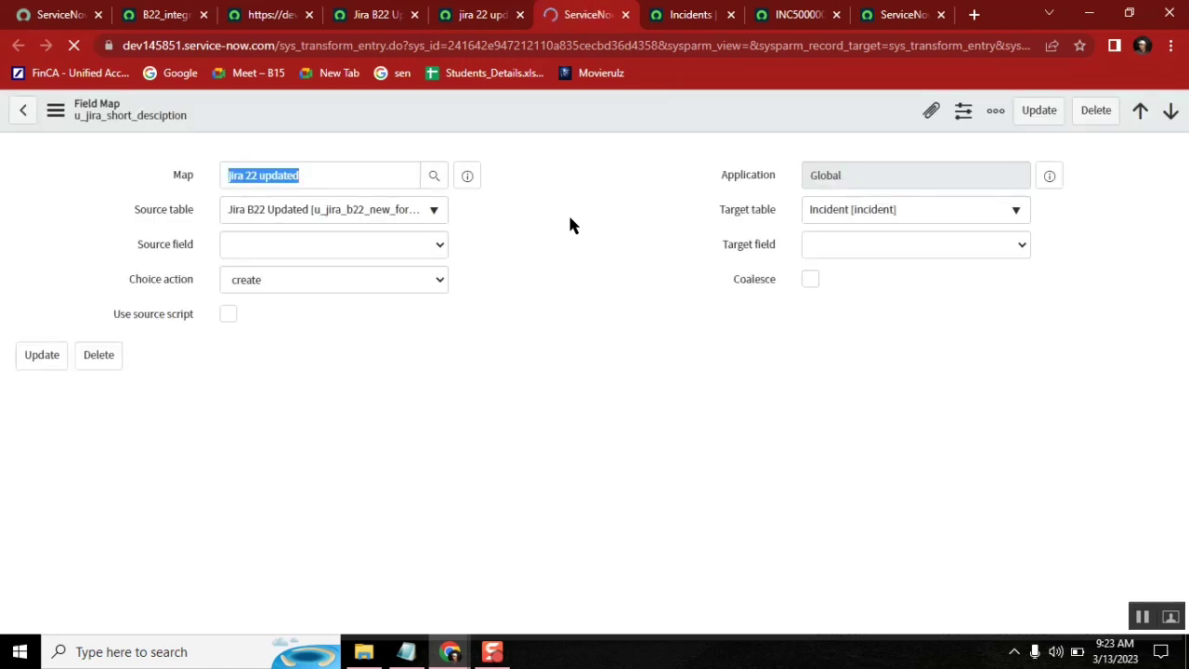
{"action": "left_click", "coordinate": [471, 13]}
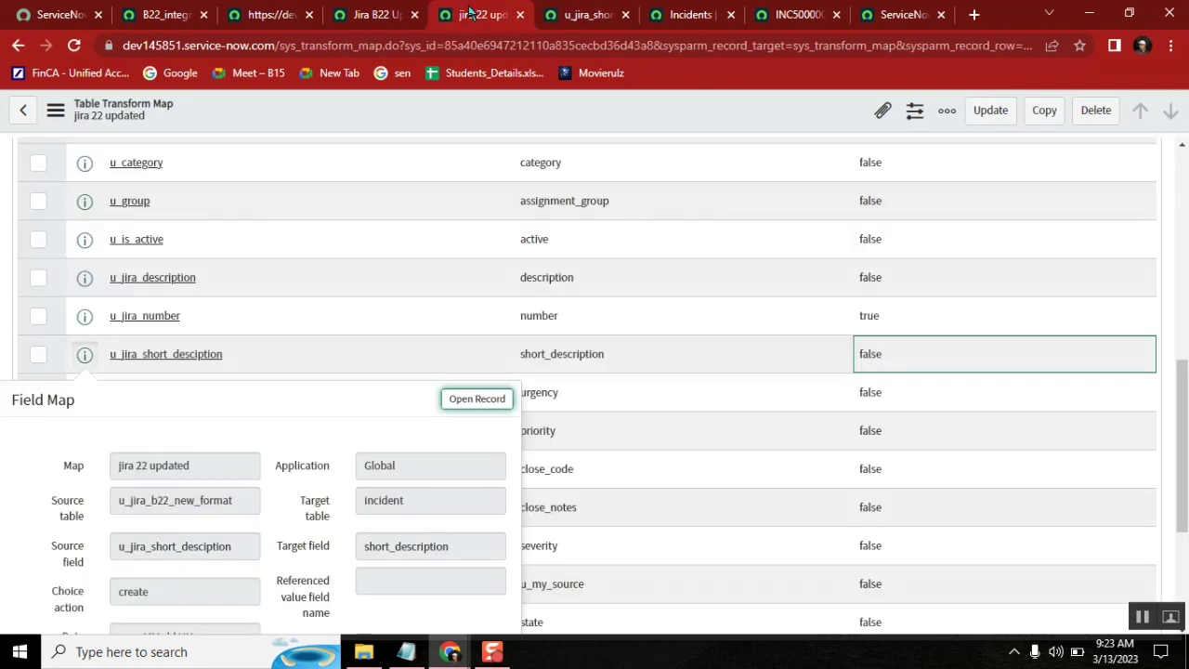
{"action": "left_click", "coordinate": [579, 15]}
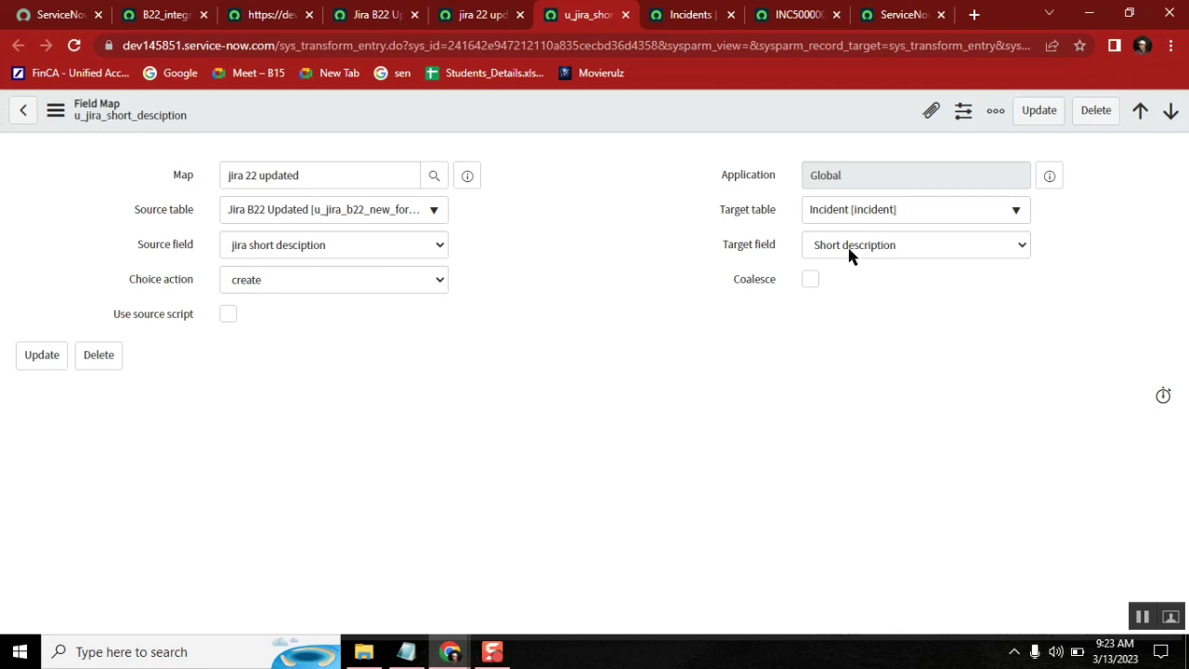
{"action": "left_click", "coordinate": [806, 281]}
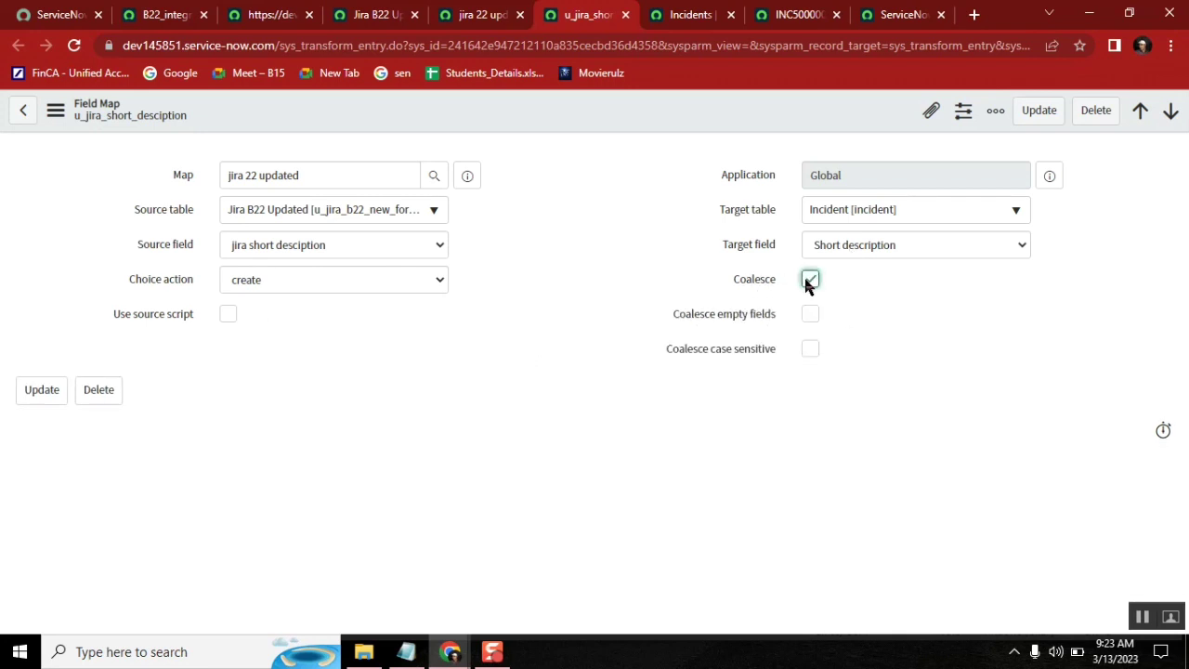
Compare the Coalesce value of u_jira_number in the transform map's field list with the Coalesce option on the short description field map.
{"action": "left_click", "coordinate": [471, 20]}
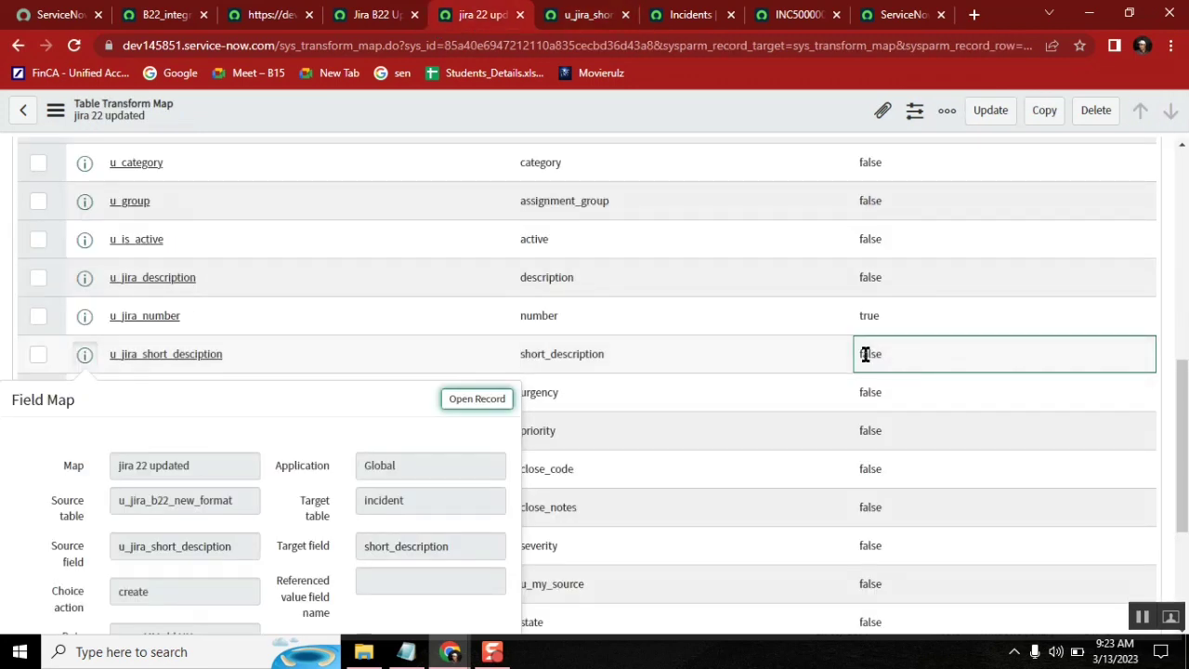
{"action": "left_click", "coordinate": [866, 317]}
{"action": "left_click", "coordinate": [566, 15]}
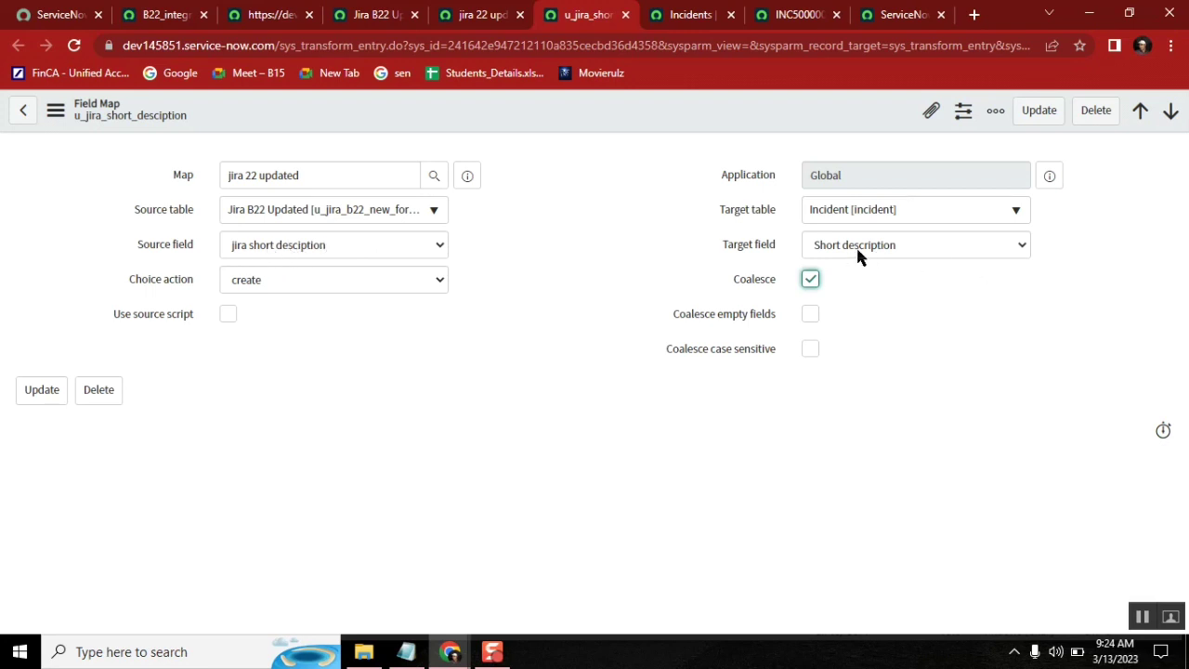
{"action": "mouse_move", "coordinate": [753, 288]}
Filter all incidents by "short description b22 3.10", copied from the INC5000000 staging row, and return to the staging rows.
{"action": "left_click", "coordinate": [346, 16]}
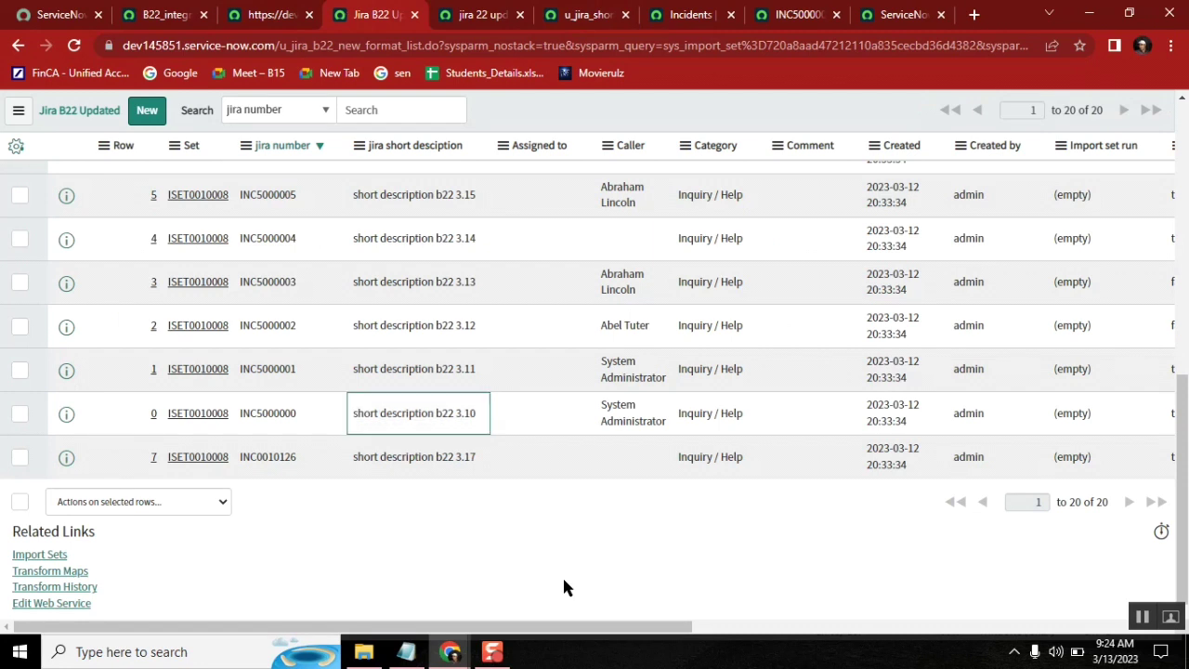
{"action": "left_click_drag", "start_coordinate": [482, 418], "coordinate": [244, 414]}
{"action": "left_click_drag", "start_coordinate": [477, 415], "coordinate": [351, 418]}
{"action": "key", "text": "ctrl+c"}
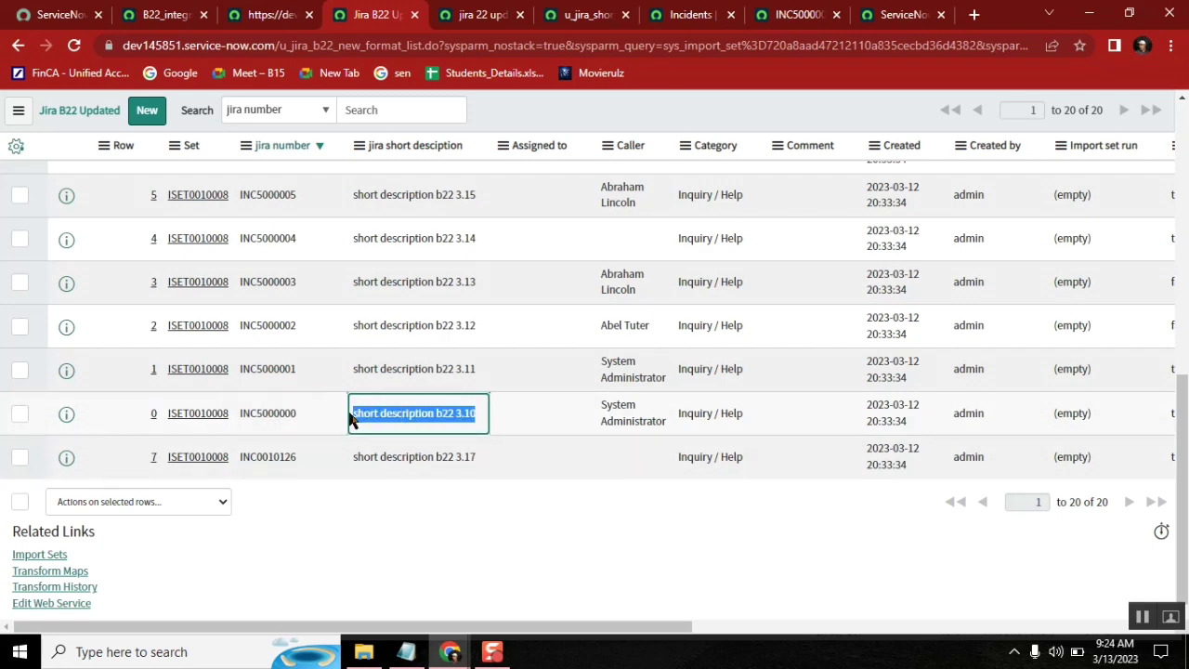
{"action": "left_click", "coordinate": [692, 15]}
{"action": "left_click", "coordinate": [85, 150]}
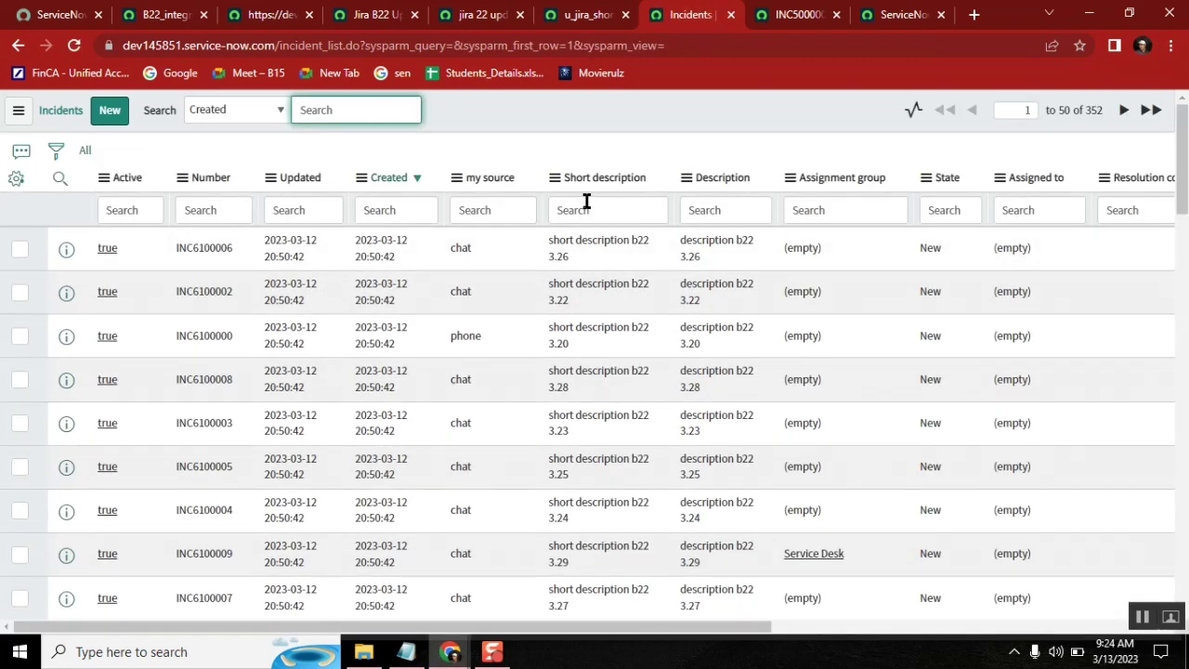
{"action": "left_click", "coordinate": [587, 206]}
{"action": "key", "text": "ctrl+v"}
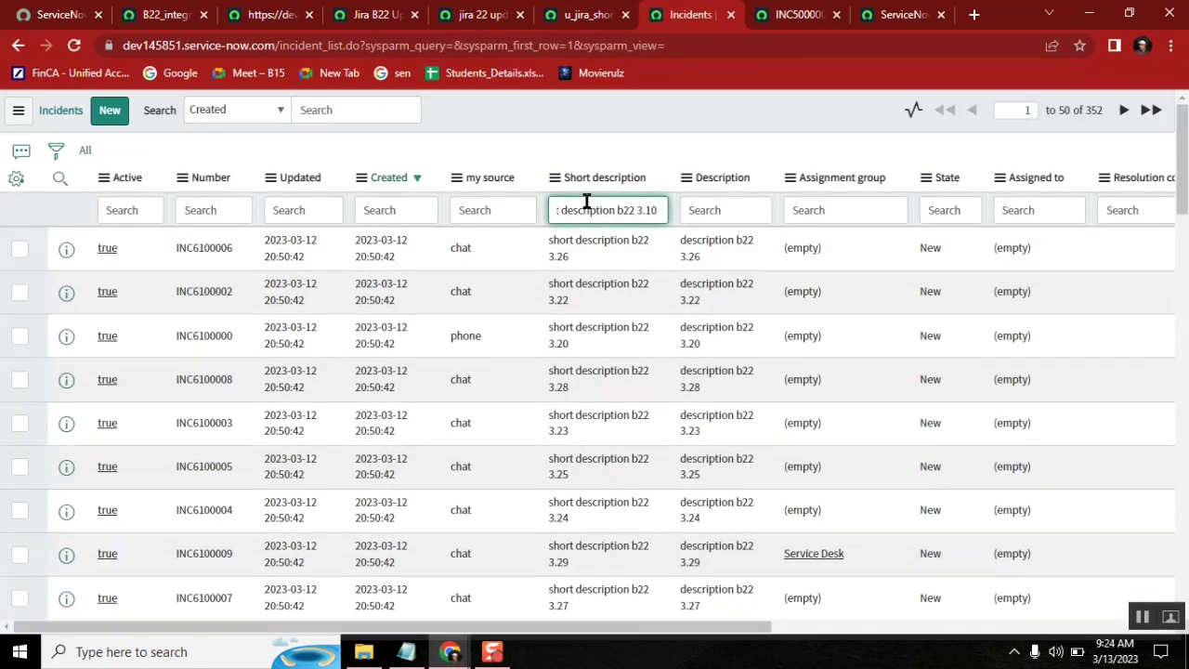
{"action": "key", "text": "Return"}
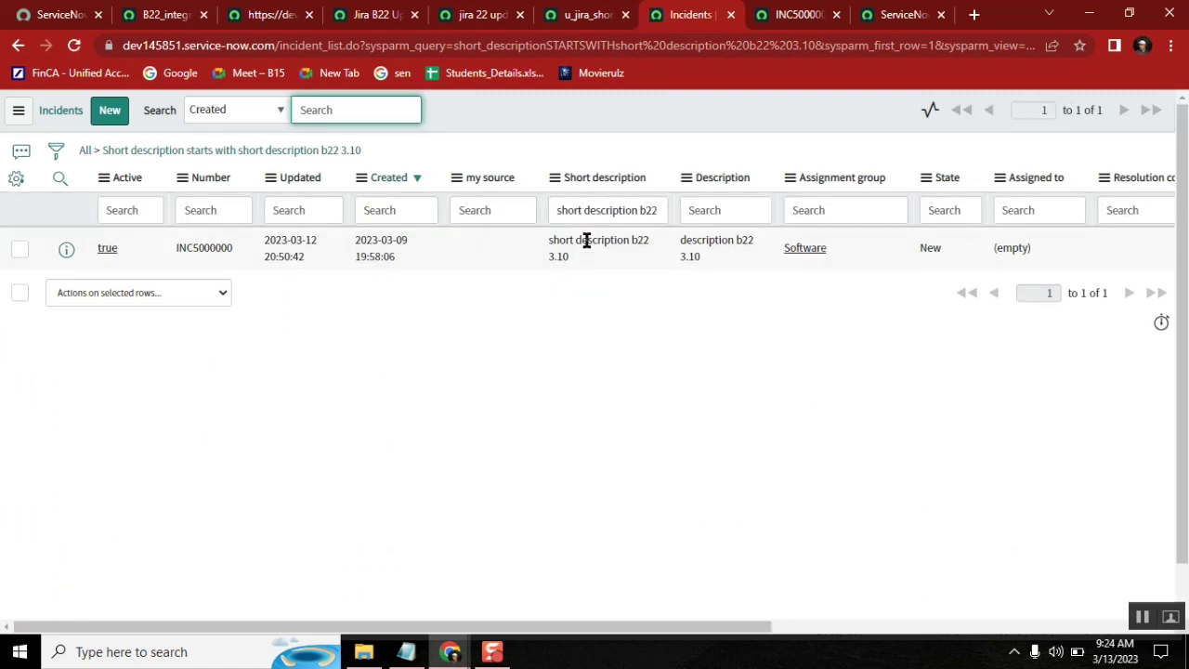
{"action": "left_click", "coordinate": [370, 16]}
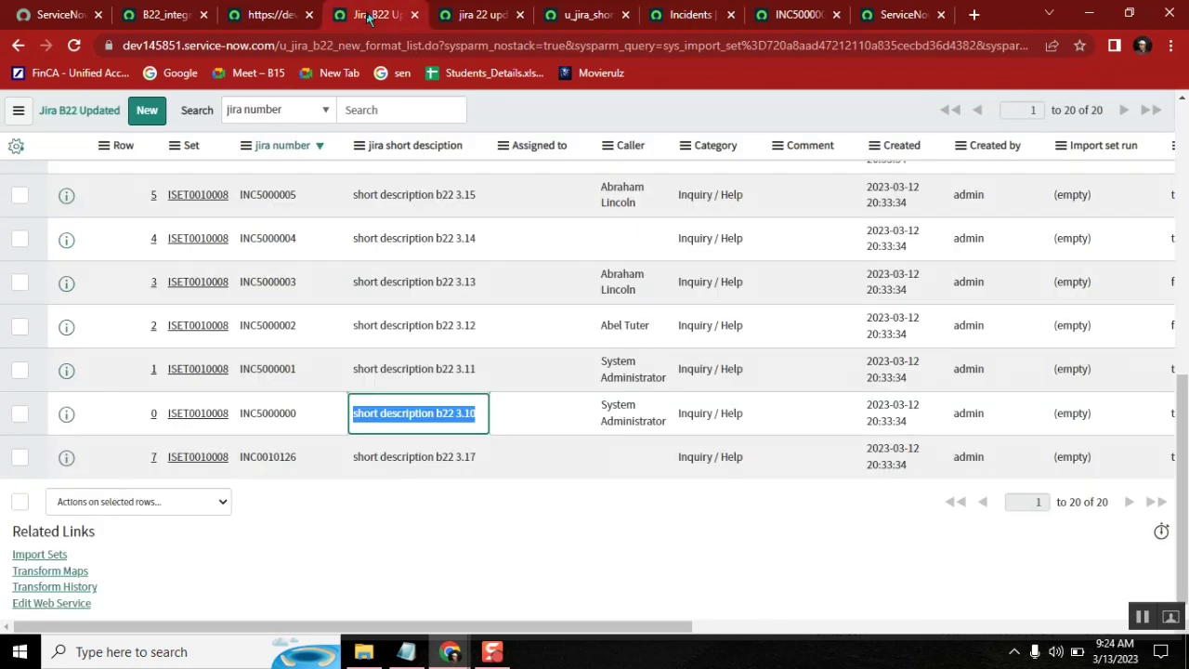
Enable Coalesce case sensitive on the u_jira_short_desciption field map of the jira 22 updated transform map.
{"action": "left_click", "coordinate": [268, 15]}
{"action": "left_click", "coordinate": [467, 17]}
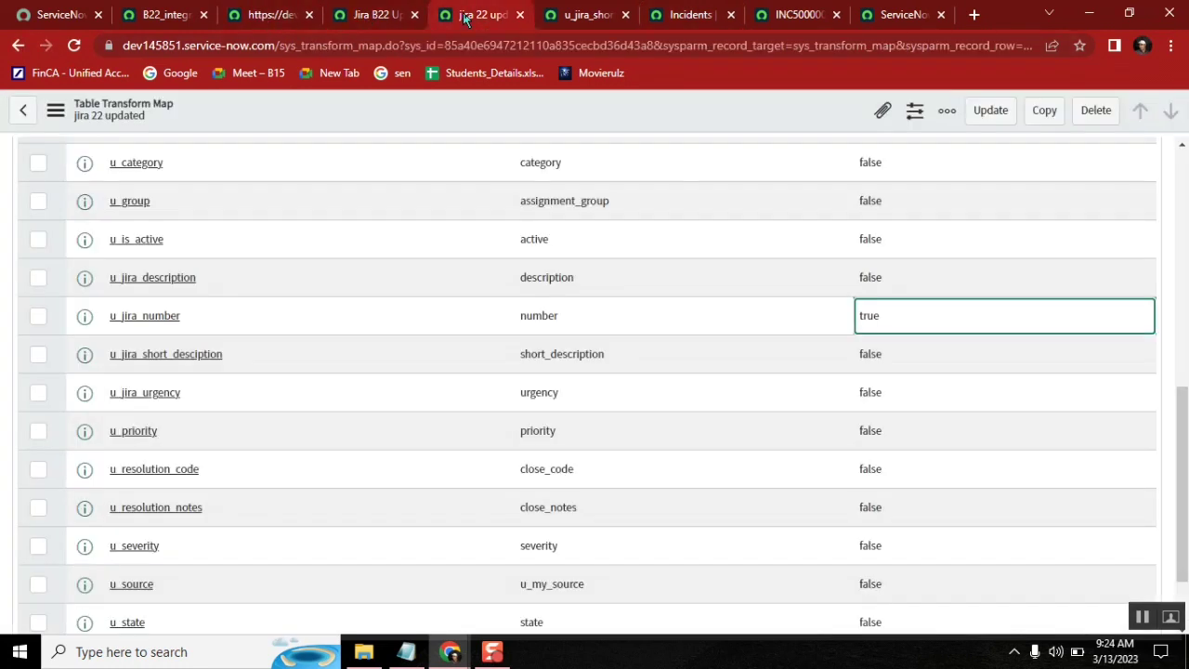
{"action": "left_click", "coordinate": [580, 15]}
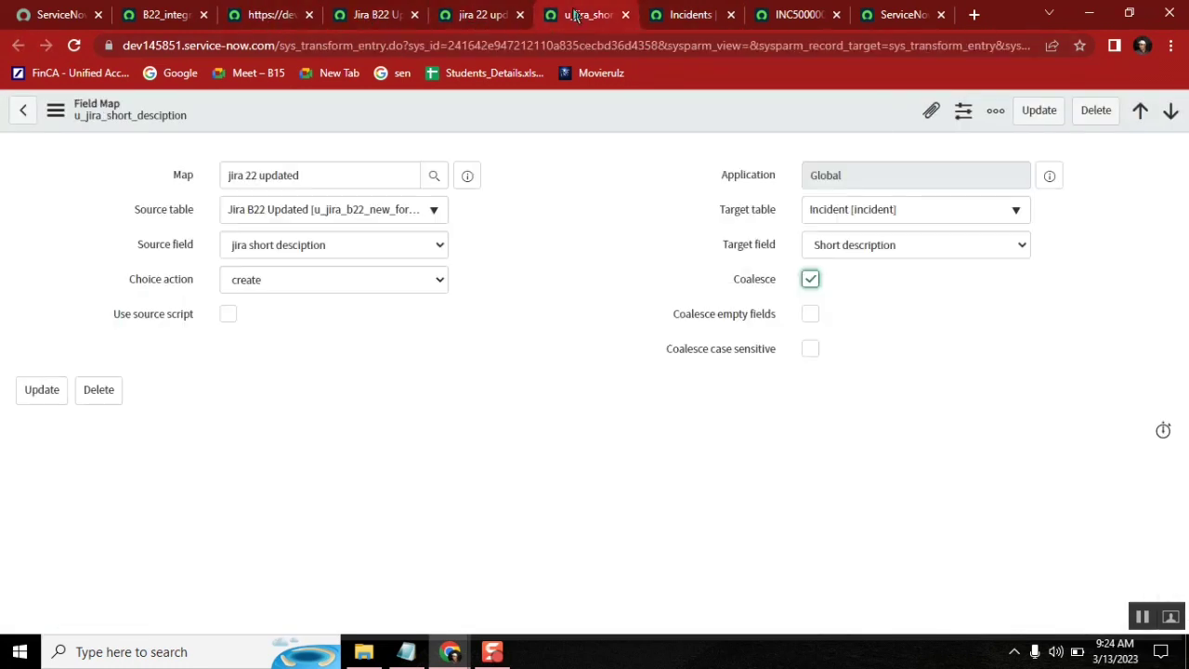
{"action": "left_click", "coordinate": [810, 350]}
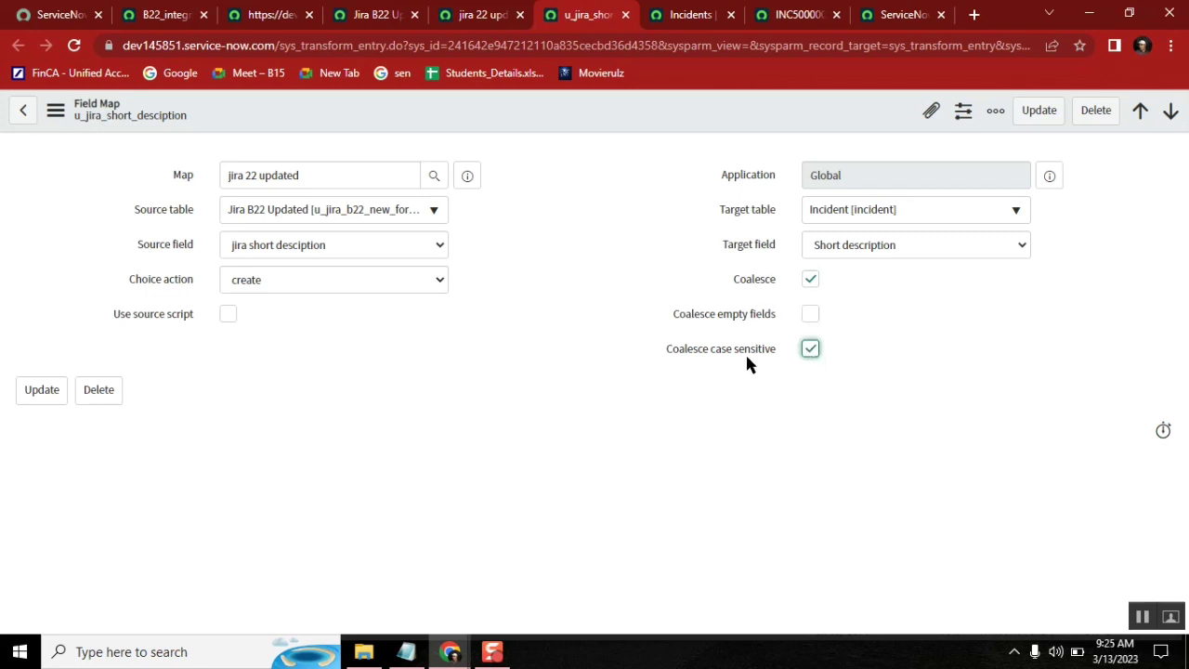
Rewrite the incident list's short description filter text in mixed case as "sHoRt Description b22 3.10" without applying it.
{"action": "left_click", "coordinate": [683, 18]}
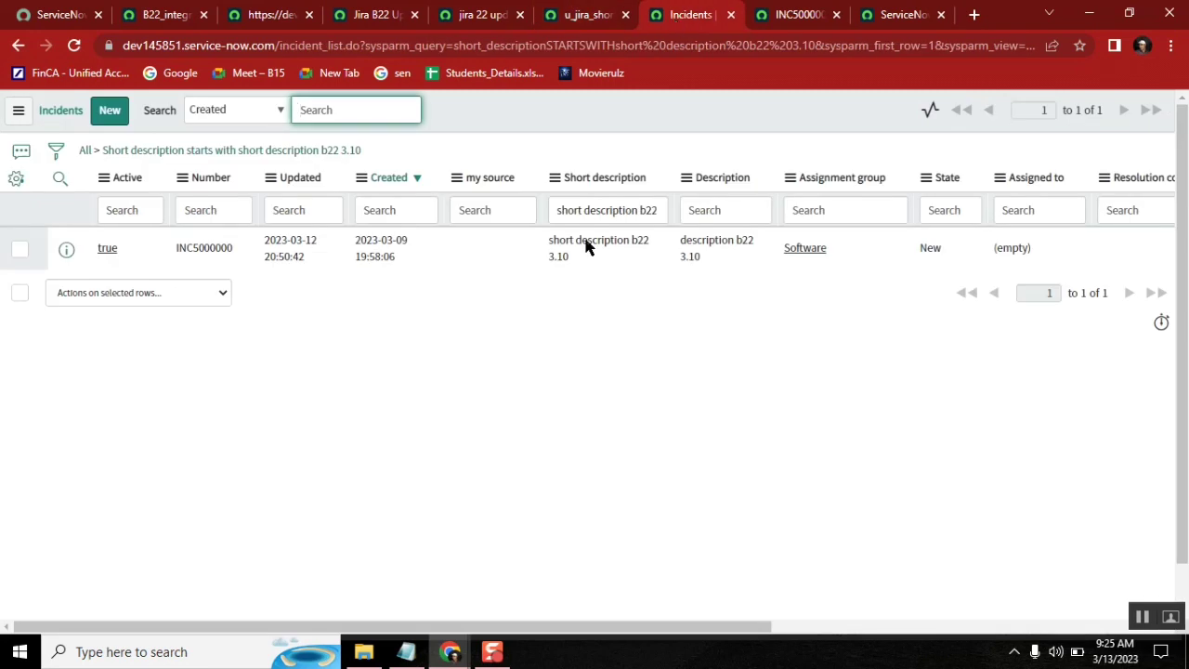
{"action": "left_click", "coordinate": [587, 211]}
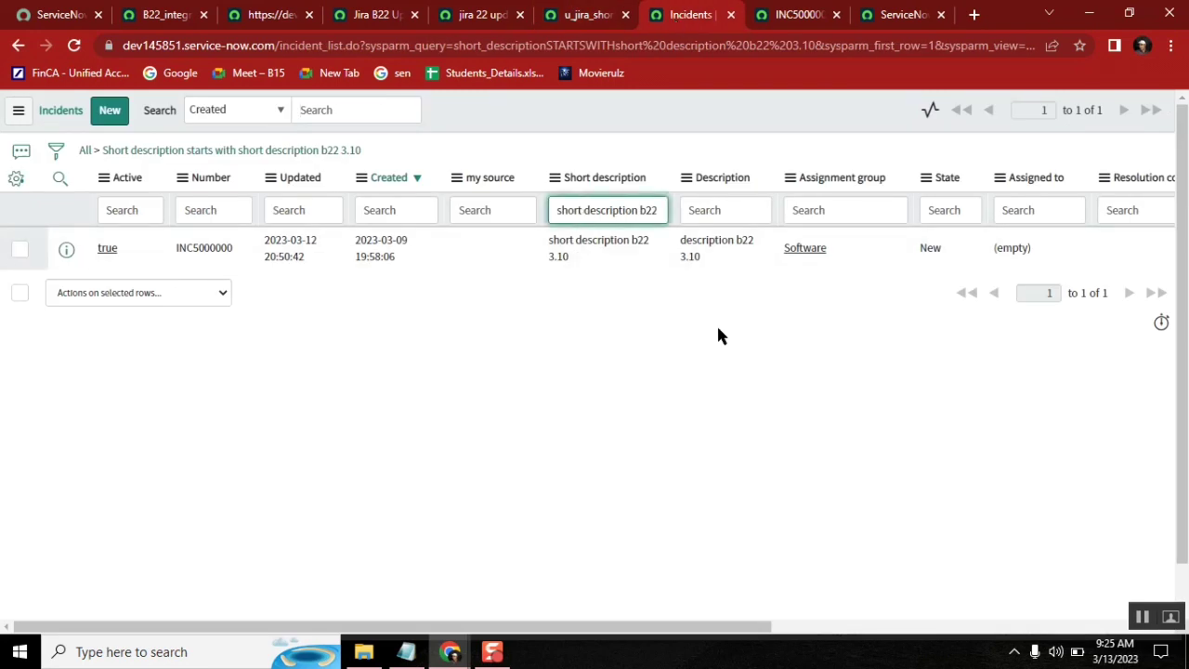
{"action": "key", "text": "BackSpace"}
{"action": "type", "text": "D"}
{"action": "left_click", "coordinate": [584, 211]}
{"action": "key", "text": "BackSpace"}
{"action": "key", "text": "BackSpace"}
{"action": "key", "text": "BackSpace"}
{"action": "key", "text": "BackSpace"}
{"action": "key", "text": "BackSpace"}
{"action": "key", "text": "BackSpace"}
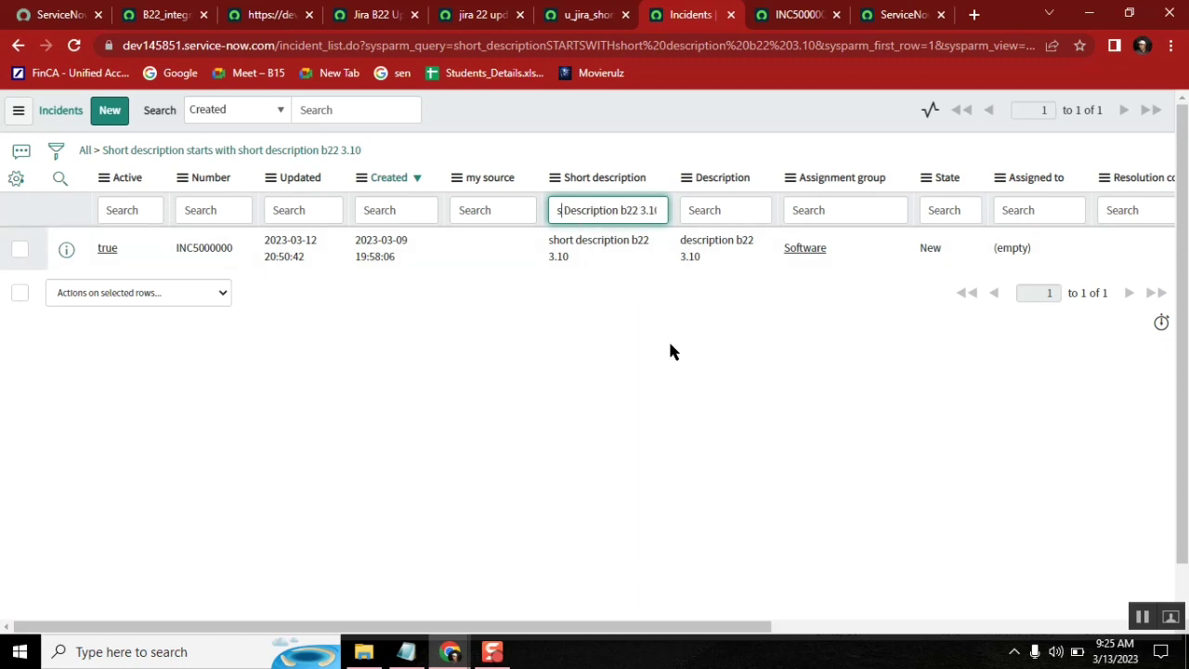
{"action": "type", "text": "sHoR"}
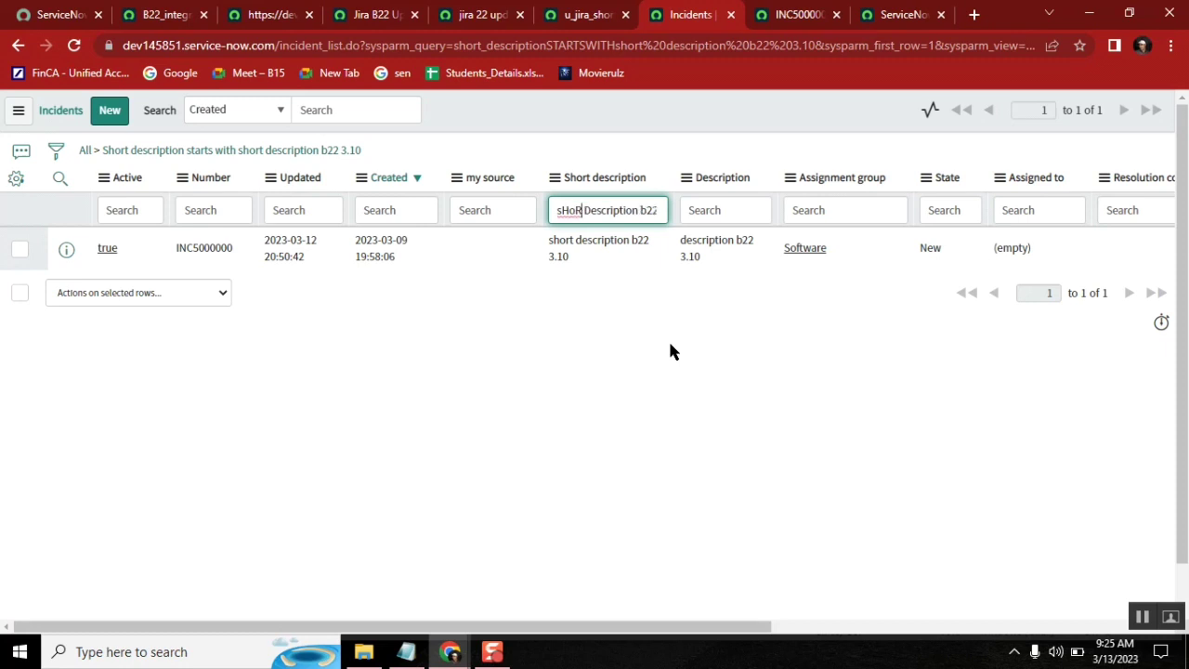
{"action": "type", "text": "t"}
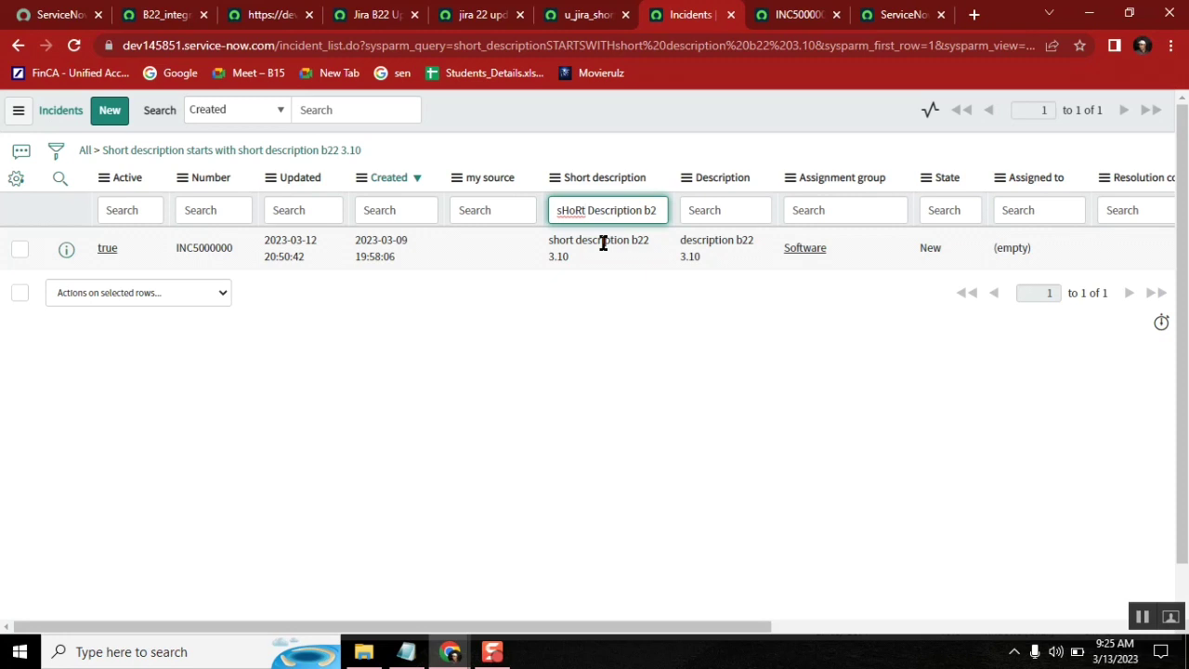
Review the transform map's field list and the case sensitive and empty fields coalesce options on the short description field map.
{"action": "left_click", "coordinate": [461, 17]}
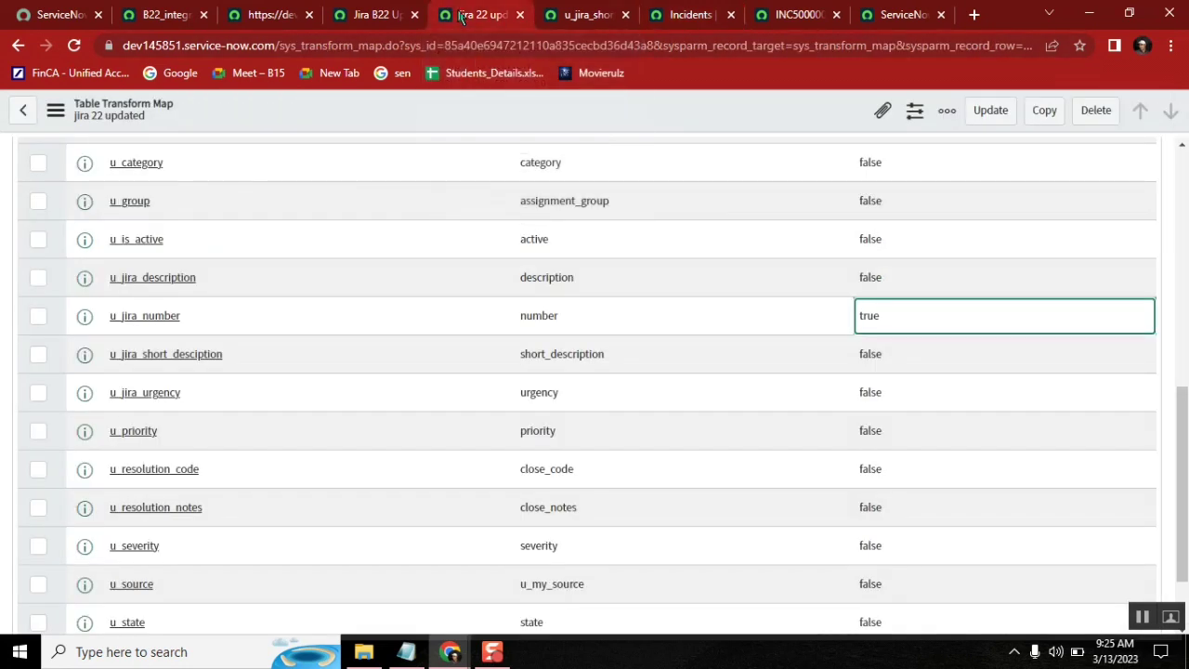
{"action": "left_click", "coordinate": [585, 18]}
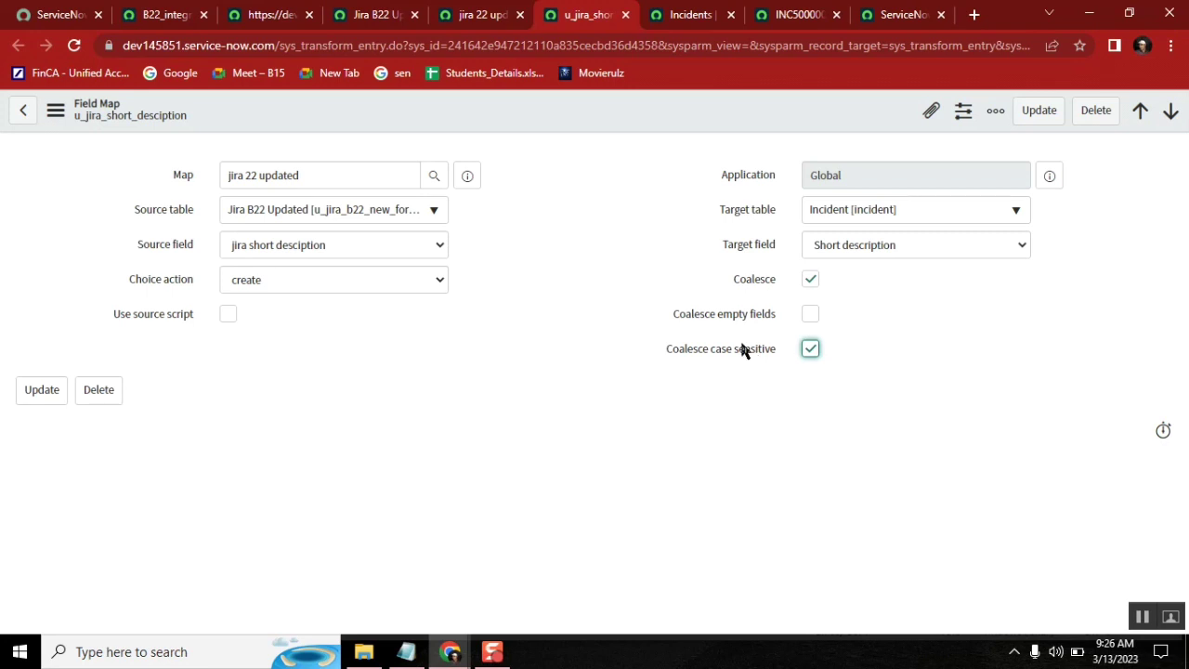
{"action": "mouse_move", "coordinate": [743, 350]}
{"action": "mouse_move", "coordinate": [715, 321]}
Sort the Desktop folder by date, open the B22 _ JIRA load incident 22.xls workbook in Excel, and dismiss the activation wizard.
{"action": "mouse_move", "coordinate": [376, 658]}
{"action": "left_click", "coordinate": [382, 590]}
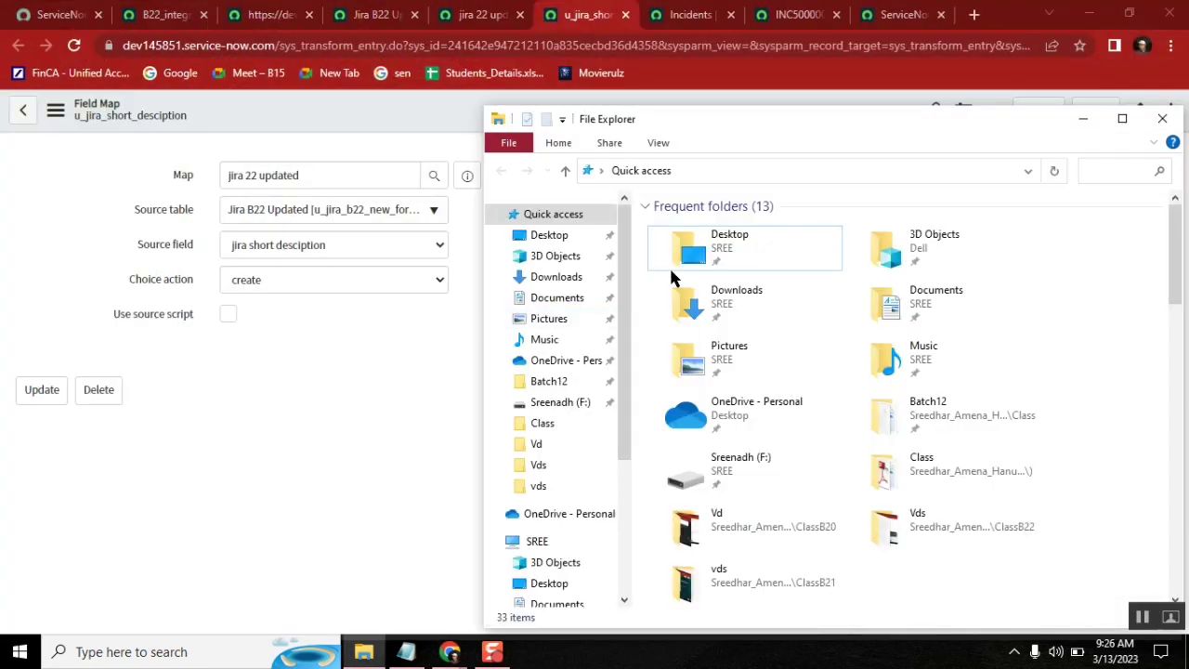
{"action": "left_click", "coordinate": [546, 238]}
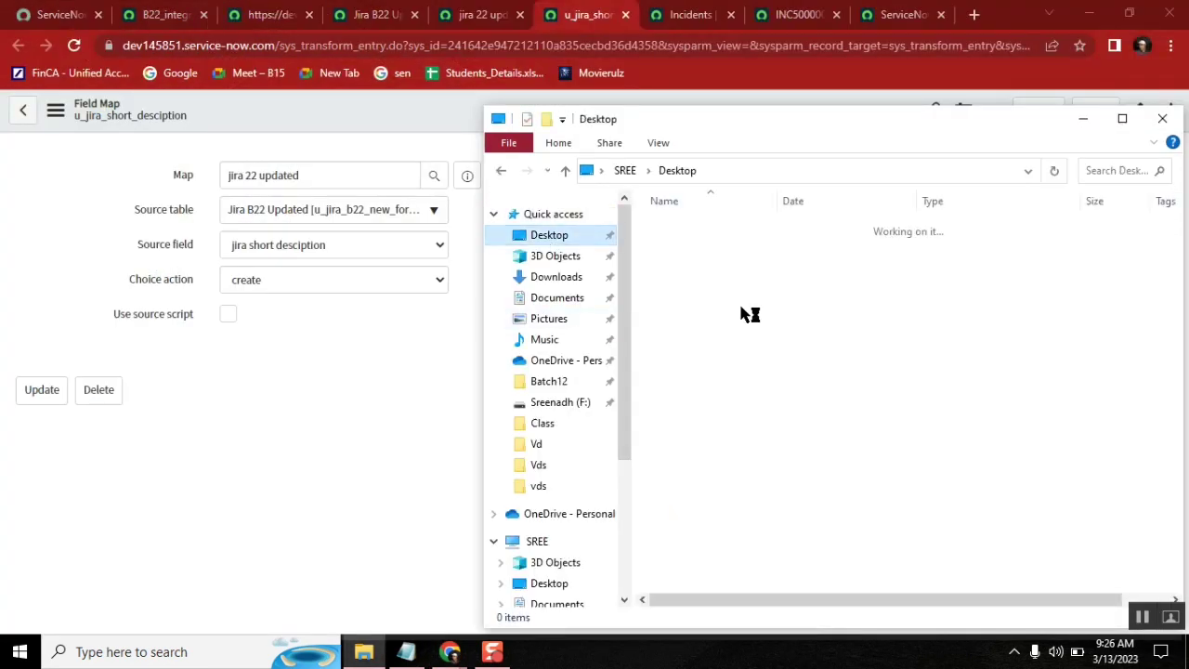
{"action": "double_click", "coordinate": [767, 119]}
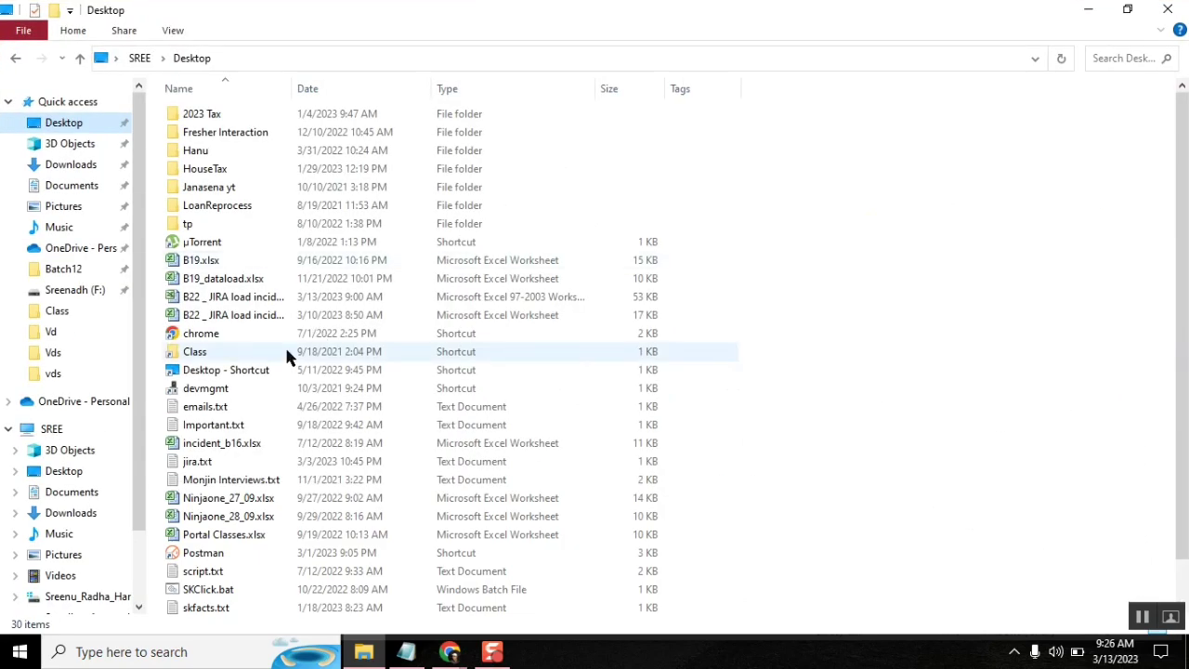
{"action": "left_click", "coordinate": [321, 84]}
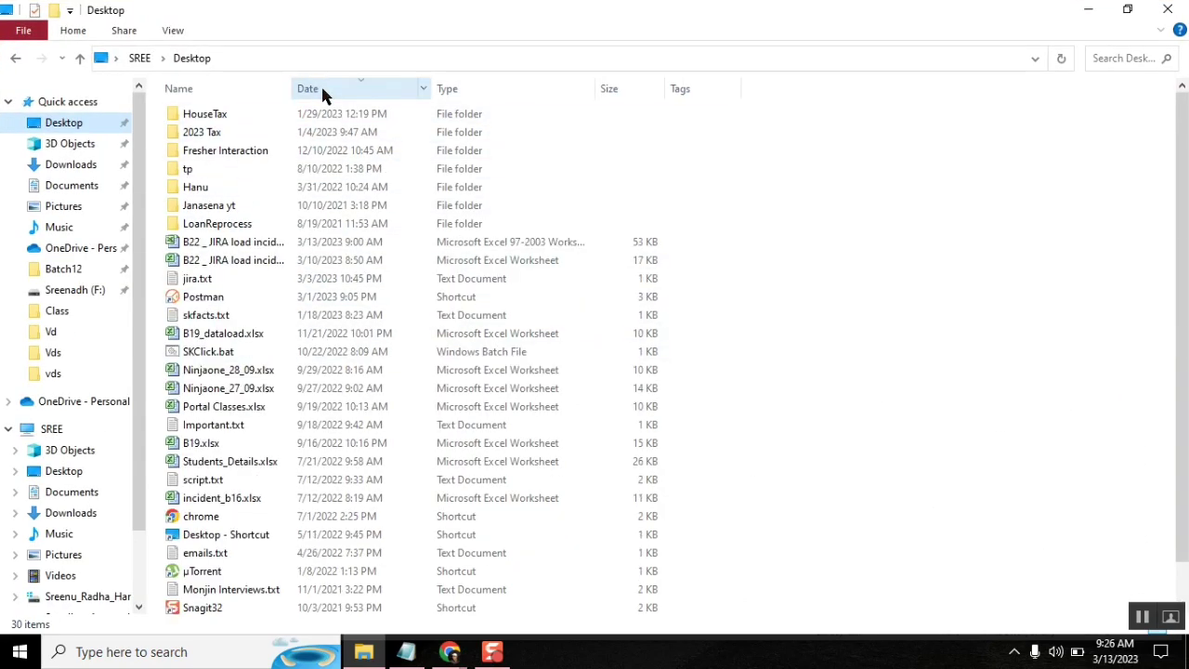
{"action": "double_click", "coordinate": [258, 244]}
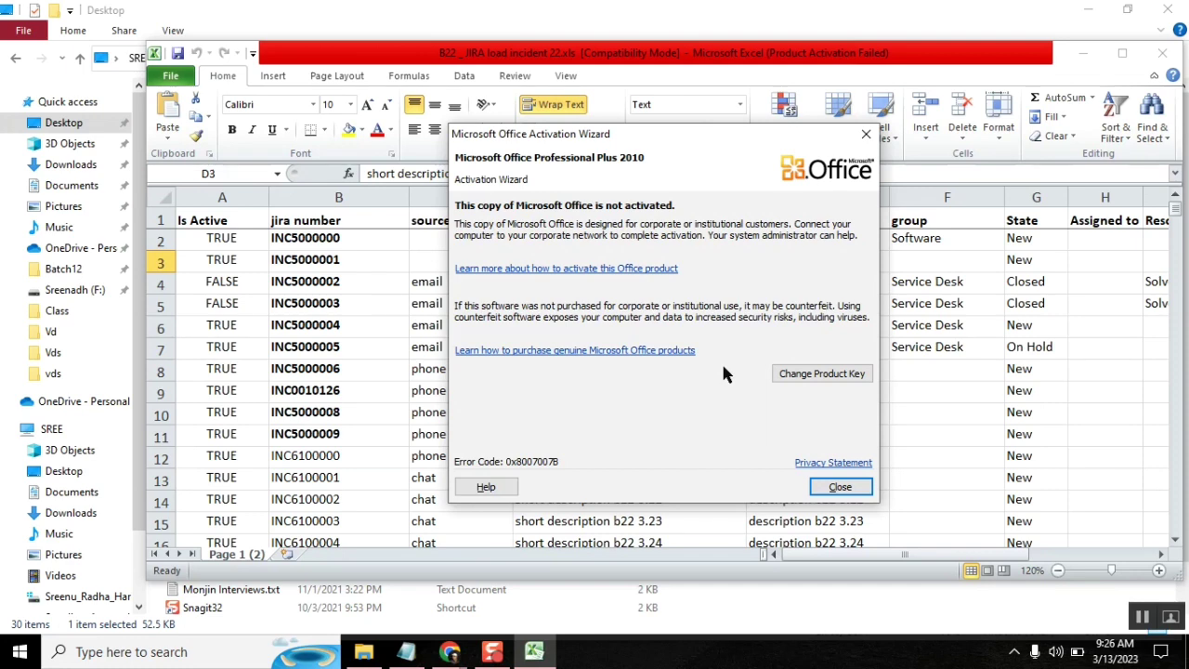
{"action": "left_click", "coordinate": [840, 487]}
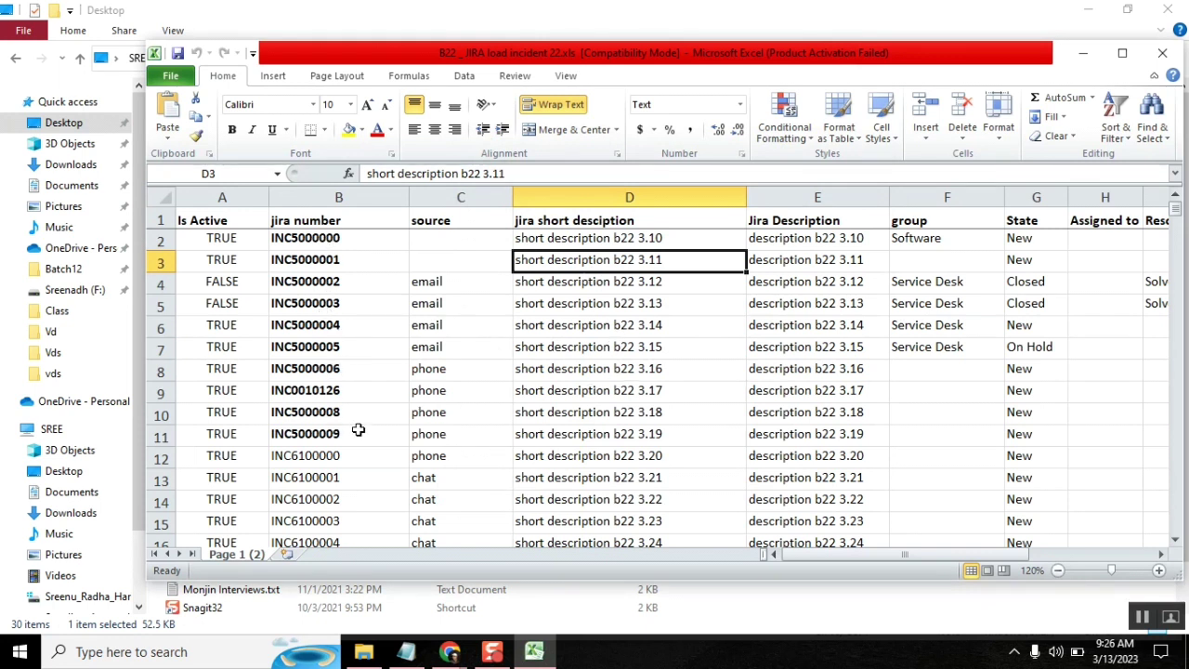
Clear the jira short desciption cell D10 in the INC5000008 row.
{"action": "left_click", "coordinate": [631, 409]}
{"action": "key", "text": "Delete"}
{"action": "left_click", "coordinate": [650, 446]}
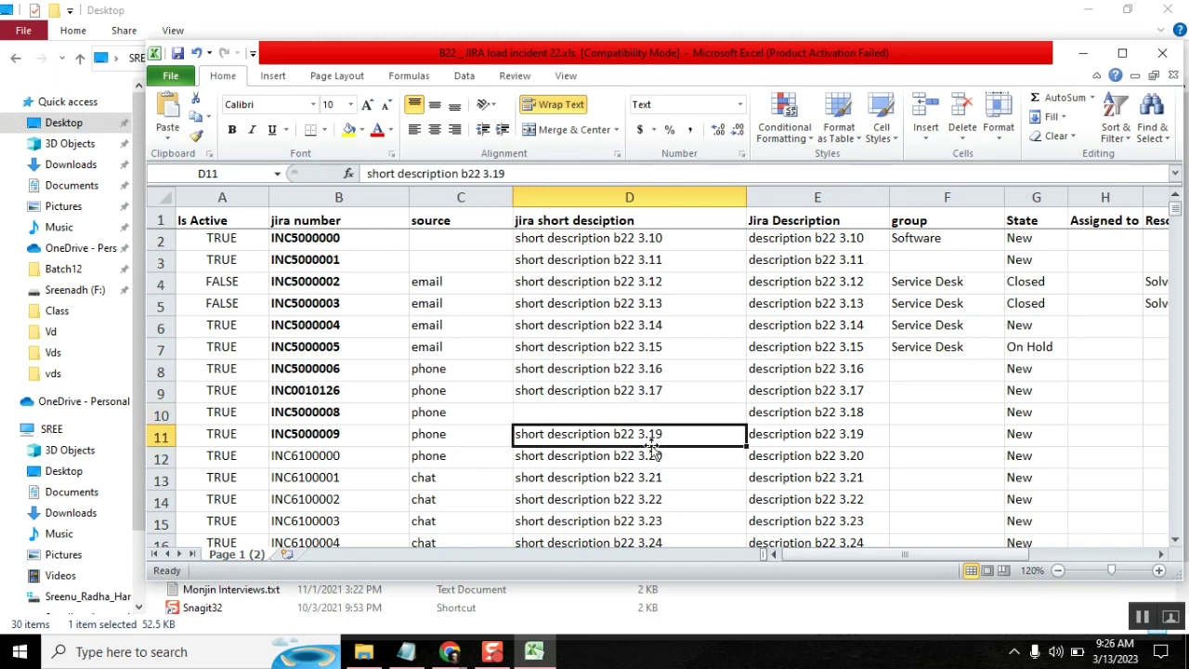
{"action": "left_click", "coordinate": [631, 416]}
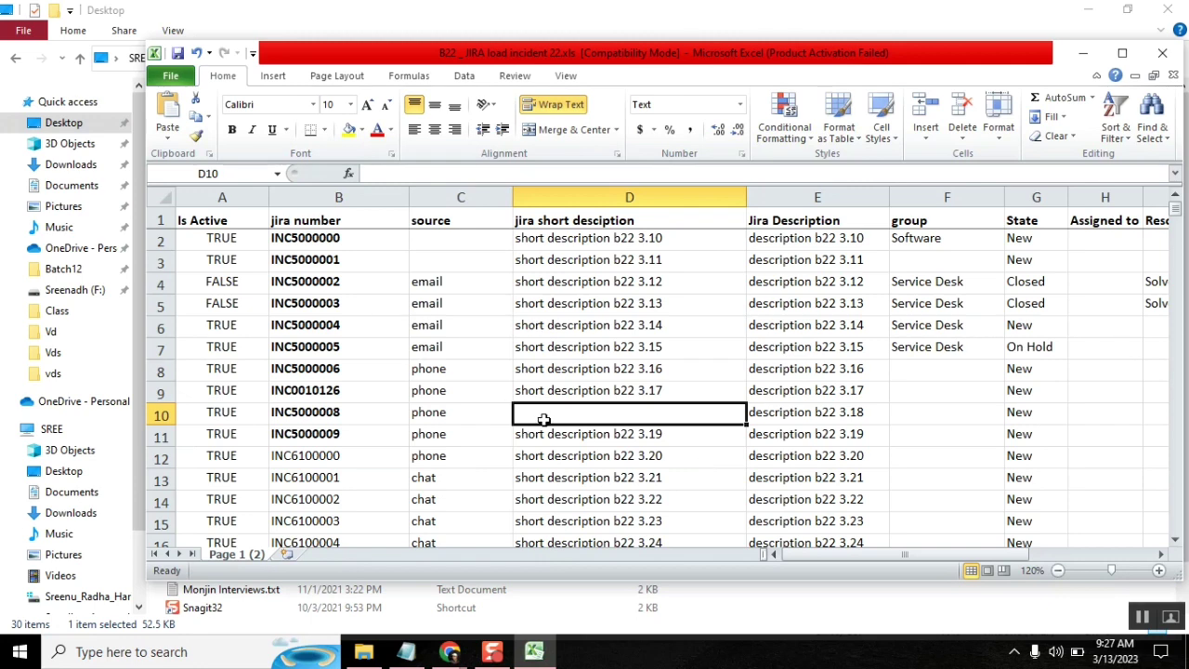
Switch to Chrome, then disable Coalesce case sensitive and enable Coalesce empty fields on the short description field map.
{"action": "mouse_move", "coordinate": [450, 652]}
{"action": "left_click", "coordinate": [336, 594]}
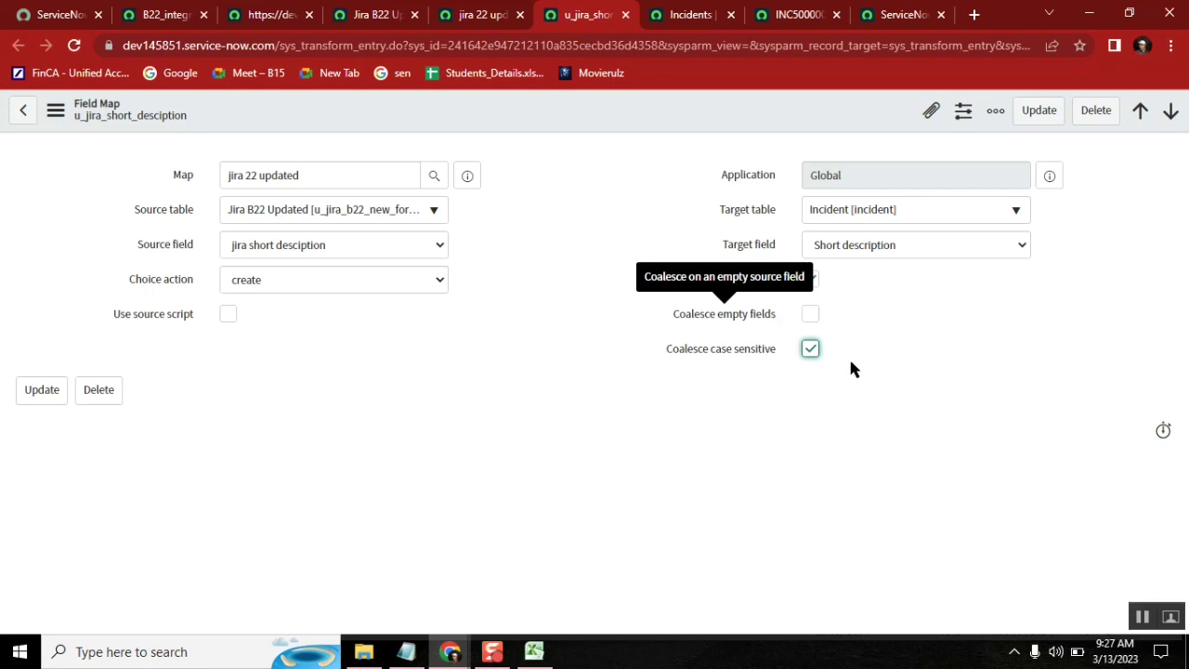
{"action": "left_click", "coordinate": [810, 350]}
{"action": "left_click", "coordinate": [813, 315]}
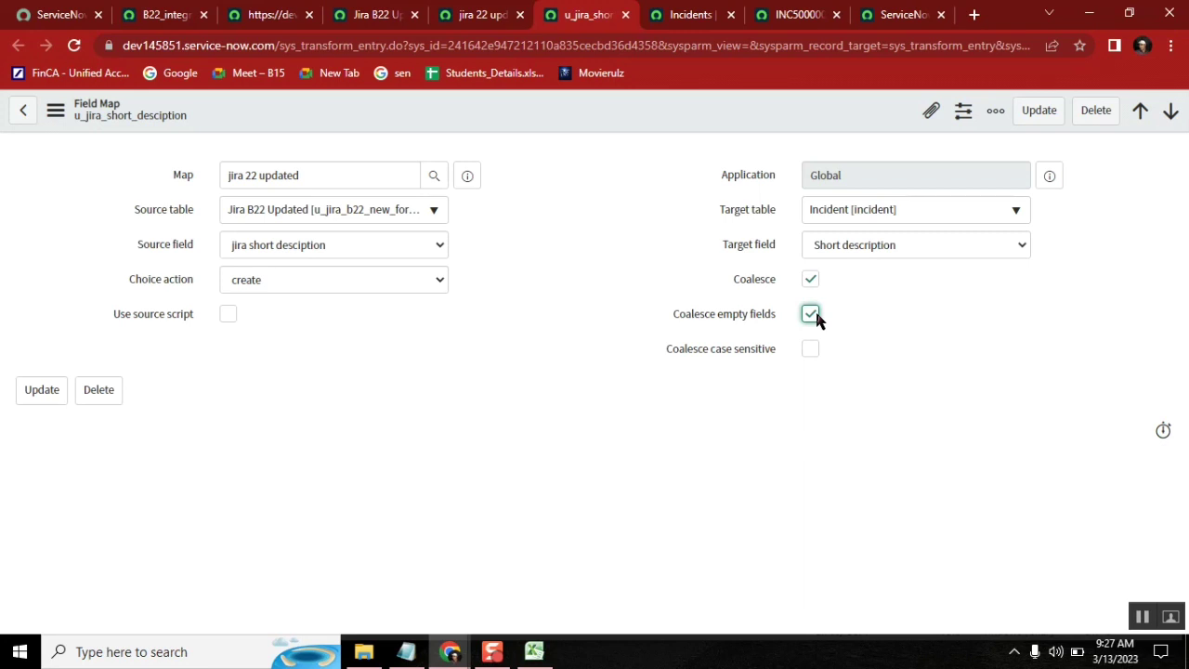
Remove the current incident filter and list only incidents with an empty short description, using the filter =NULL.
{"action": "left_click", "coordinate": [692, 15]}
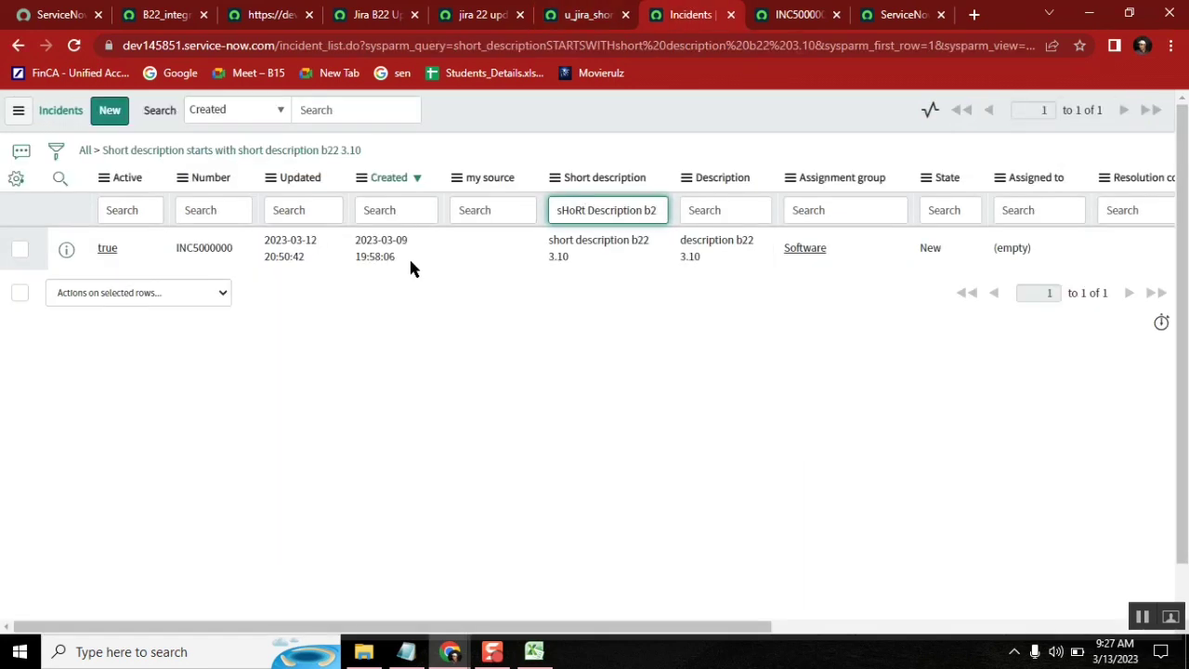
{"action": "left_click", "coordinate": [84, 150]}
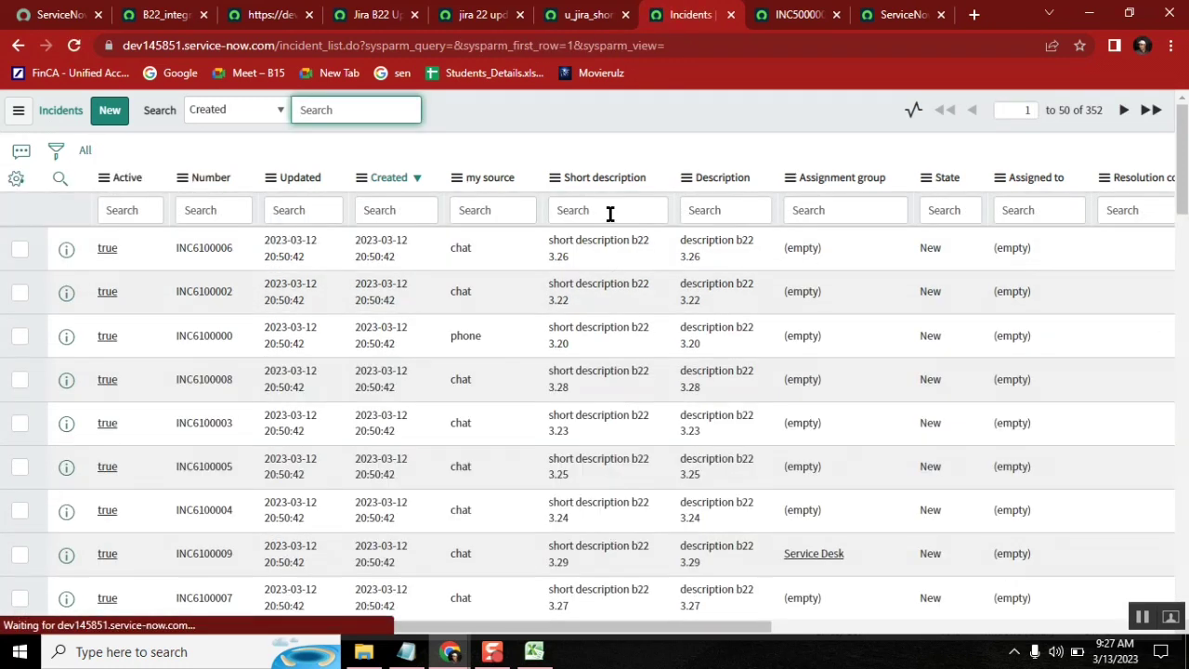
{"action": "left_click", "coordinate": [600, 209]}
{"action": "type", "text": "+NULL"}
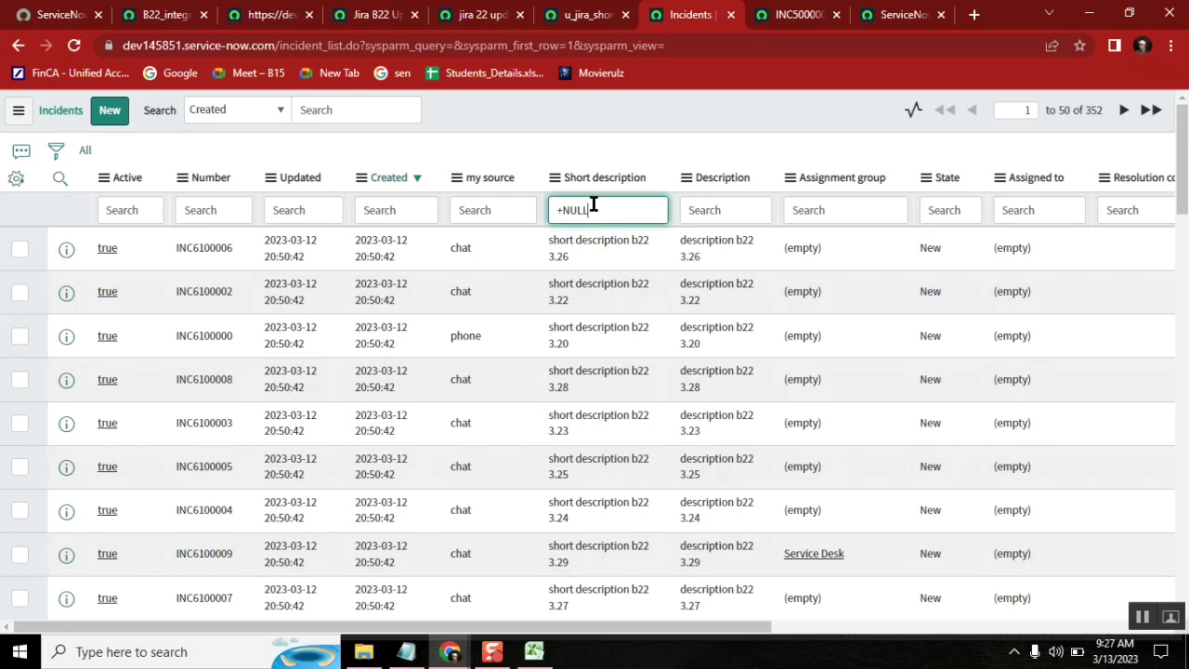
{"action": "key", "text": "Return"}
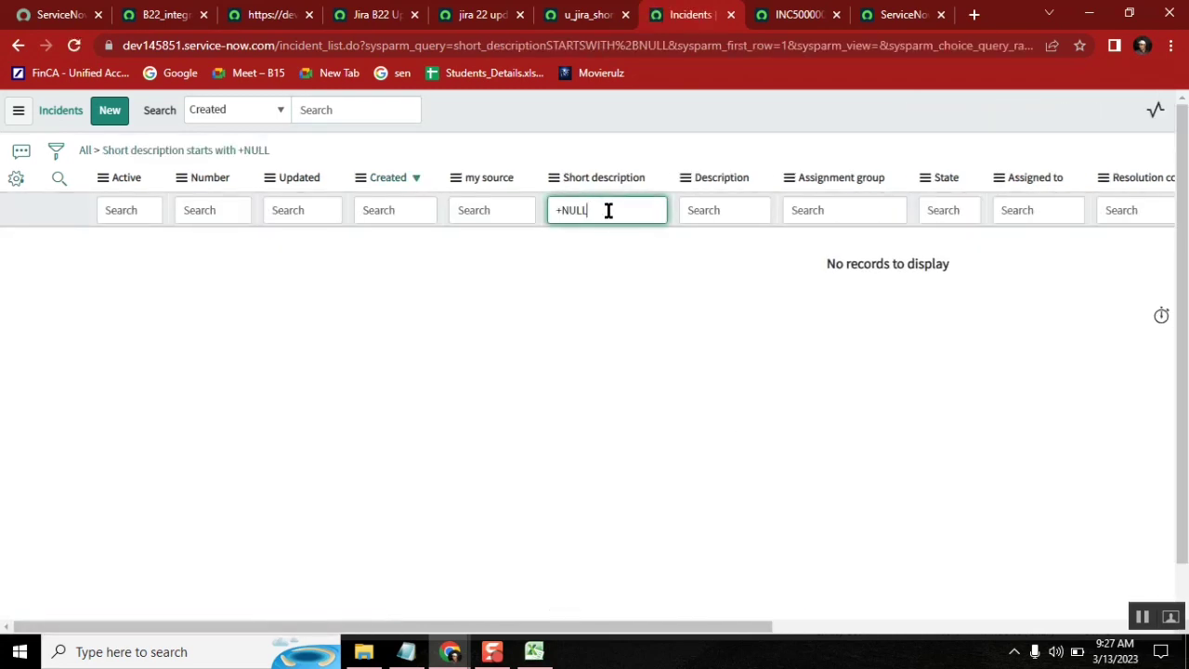
{"action": "key", "text": "Home"}
{"action": "key", "text": "Delete"}
{"action": "type", "text": "="}
{"action": "key", "text": "Return"}
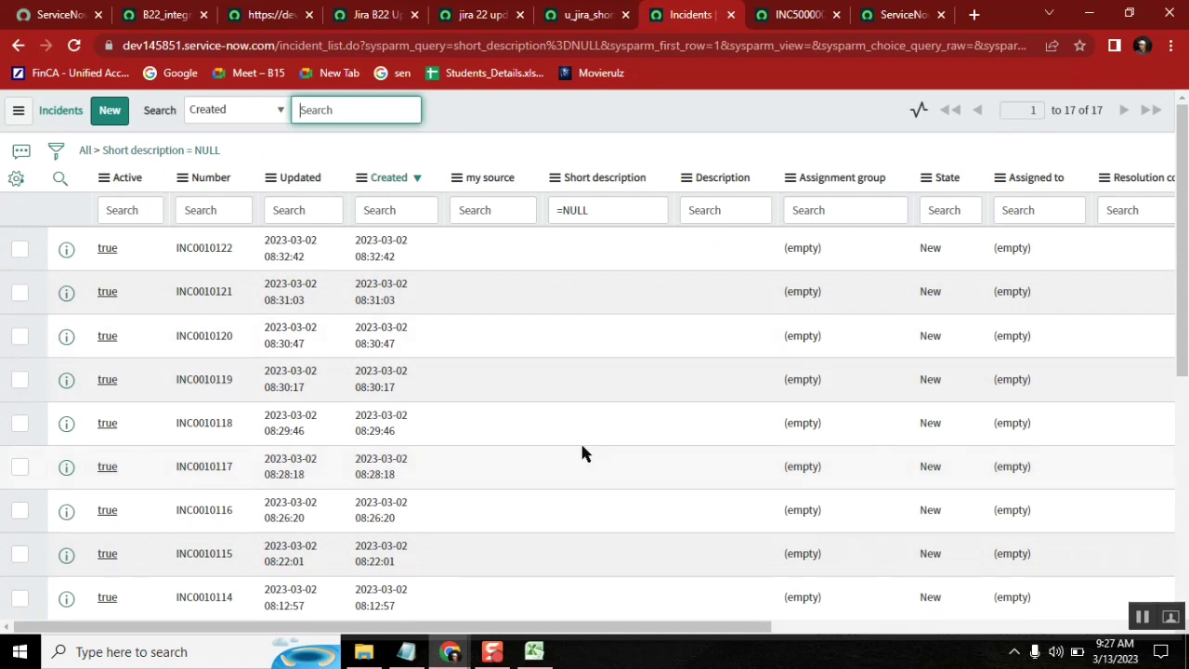
{"action": "left_click", "coordinate": [578, 268]}
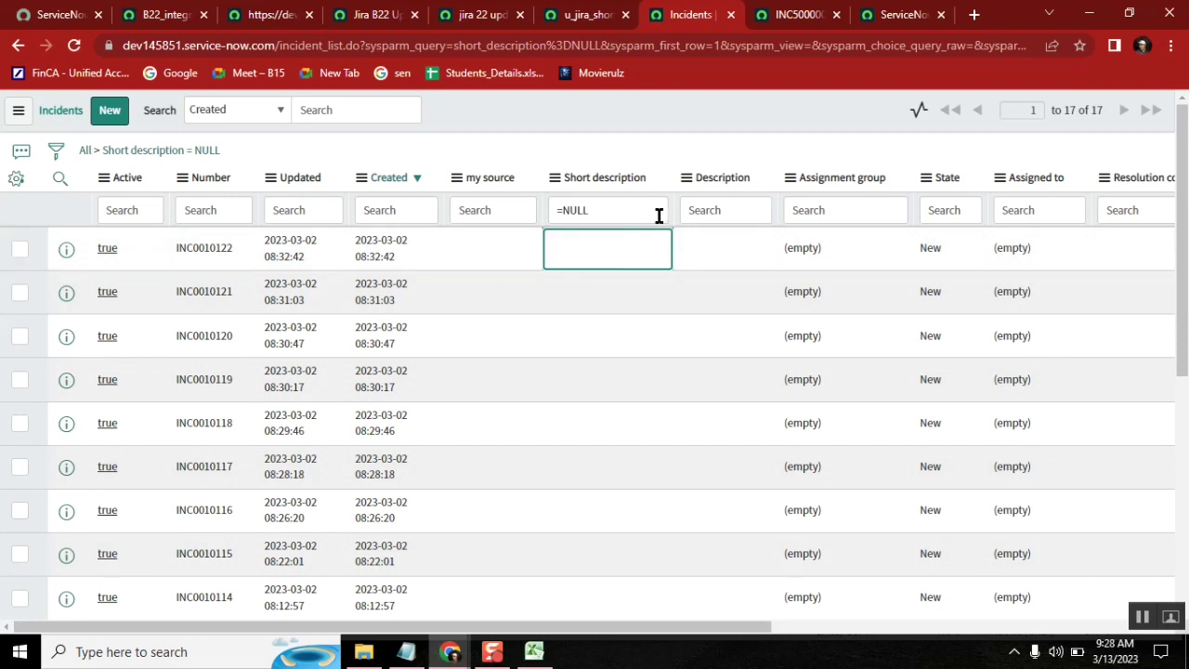
Disable Coalesce empty fields on the short description field map and copy that option's label.
{"action": "left_click", "coordinate": [580, 16]}
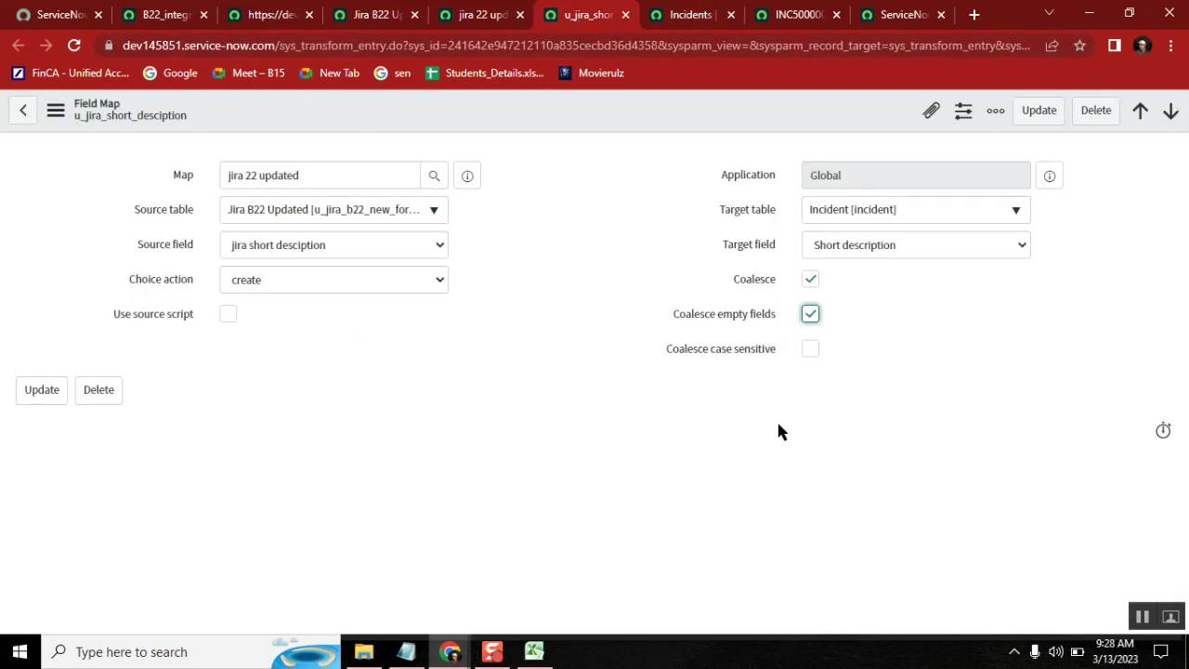
{"action": "left_click", "coordinate": [808, 315]}
{"action": "left_click_drag", "start_coordinate": [778, 314], "coordinate": [670, 315]}
{"action": "key", "text": "ctrl+c"}
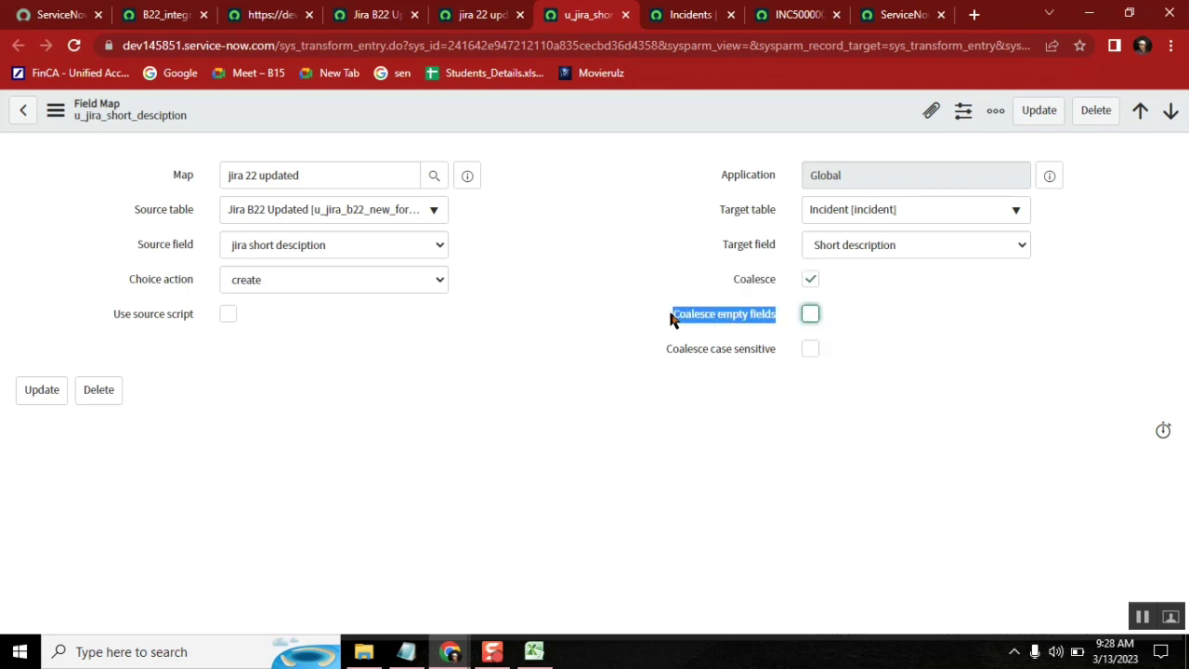
Switch to Notepad and add the line "Coalesce empty fields" below the coalesce notes in Class50_DataSource_Importset_Transforms.txt.
{"action": "left_click", "coordinate": [406, 651]}
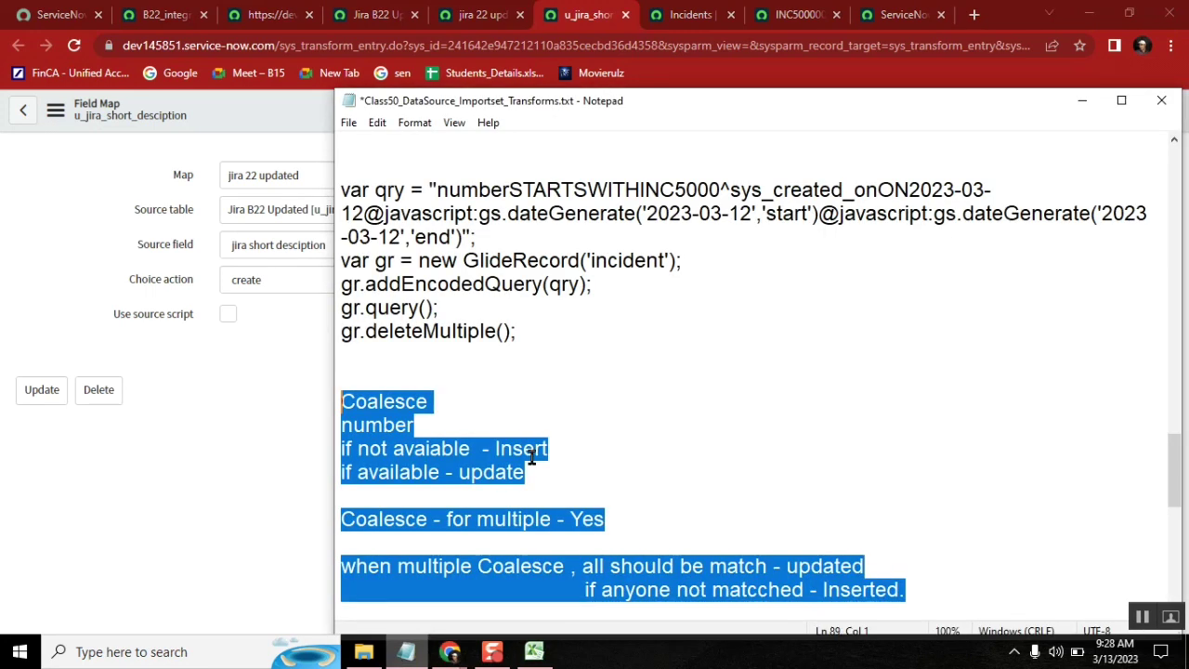
{"action": "left_click", "coordinate": [570, 408]}
{"action": "key", "text": "Down"}
{"action": "key", "text": "Down"}
{"action": "key", "text": "Down"}
{"action": "key", "text": "Down"}
{"action": "key", "text": "Down"}
{"action": "key", "text": "Down"}
{"action": "key", "text": "Down"}
{"action": "key", "text": "Down"}
{"action": "key", "text": "Down"}
{"action": "key", "text": "Down"}
{"action": "key", "text": "Down"}
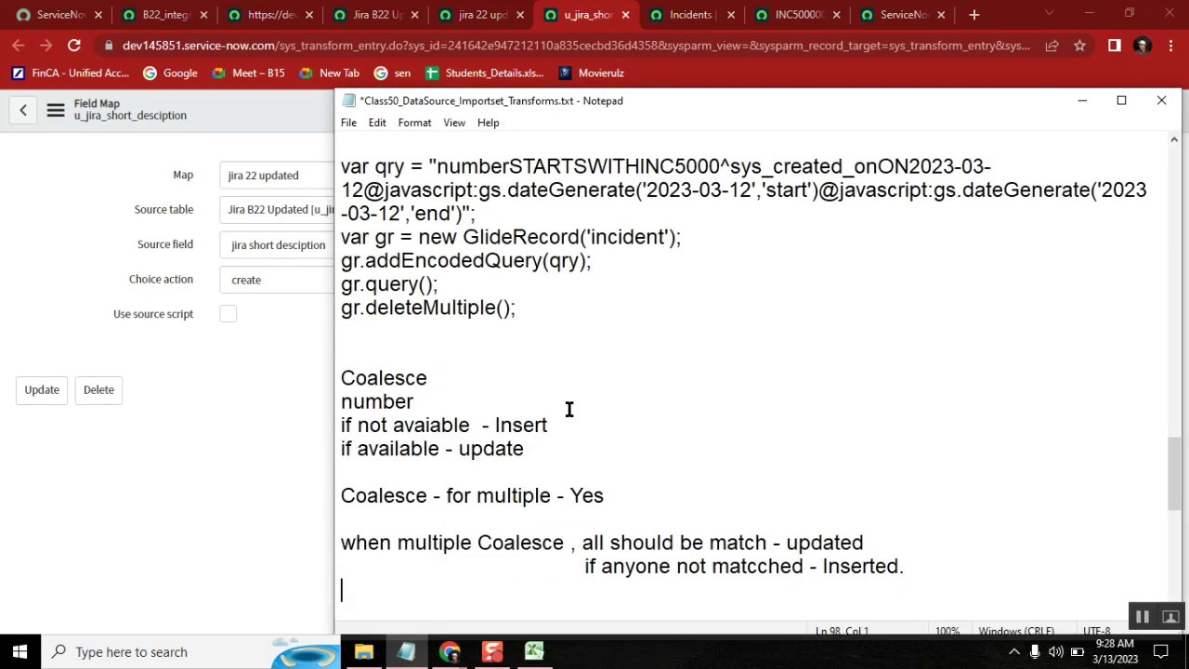
{"action": "key", "text": "ctrl+v"}
{"action": "key", "text": "Return"}
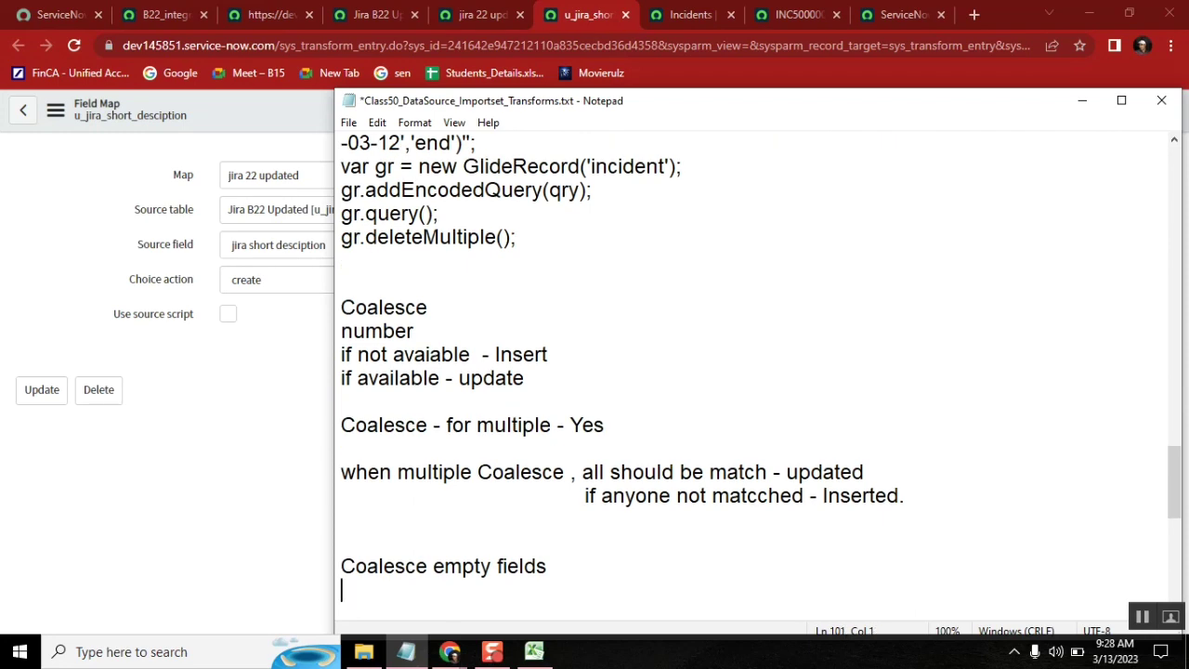
Copy the "Coalesce case sensitive" label from the field map and add it as the next line of the coalesce notes.
{"action": "left_click", "coordinate": [252, 394]}
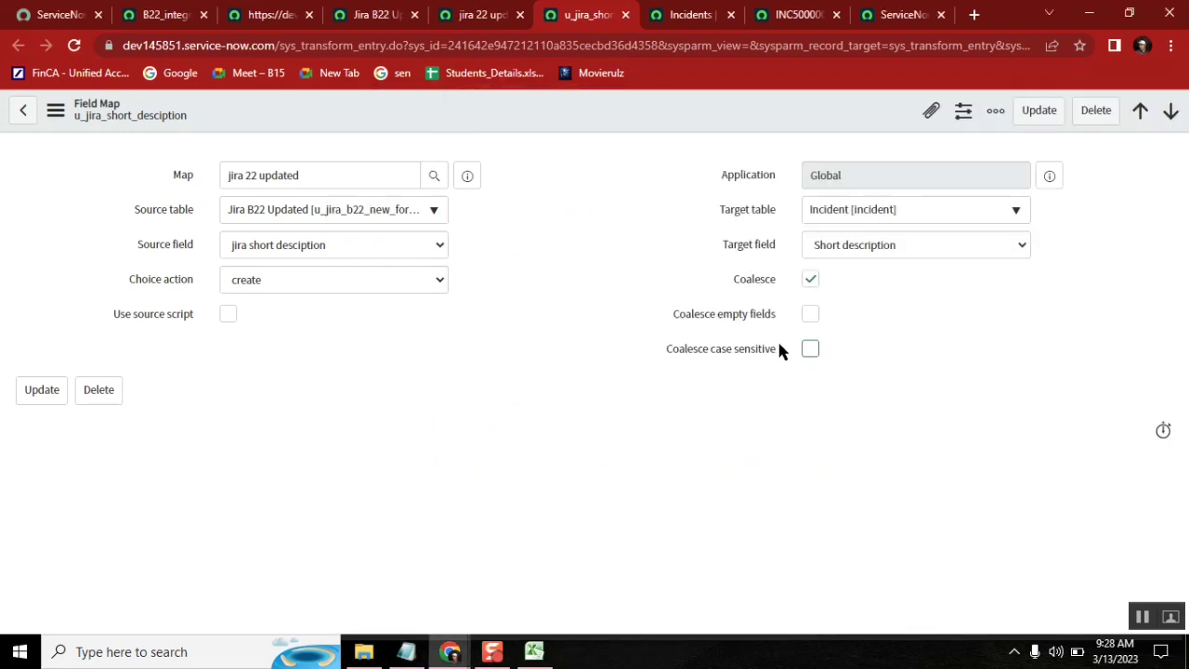
{"action": "left_click_drag", "start_coordinate": [778, 348], "coordinate": [587, 338]}
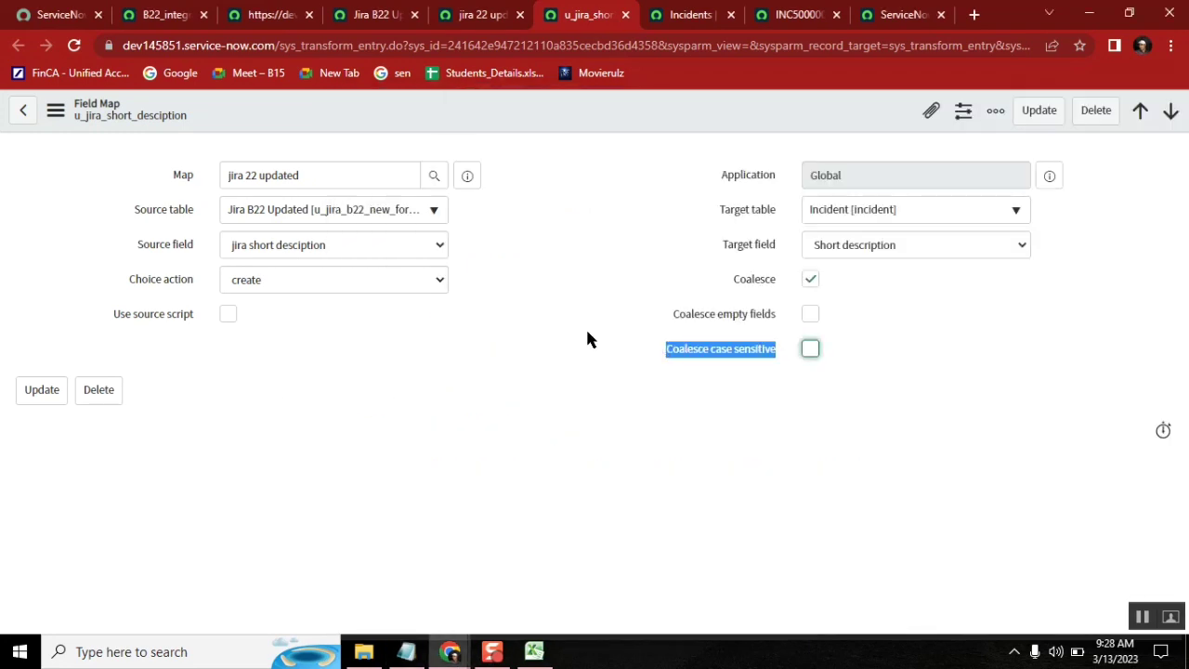
{"action": "key", "text": "ctrl+c"}
{"action": "key", "text": "alt+Tab"}
{"action": "key", "text": "ctrl+v"}
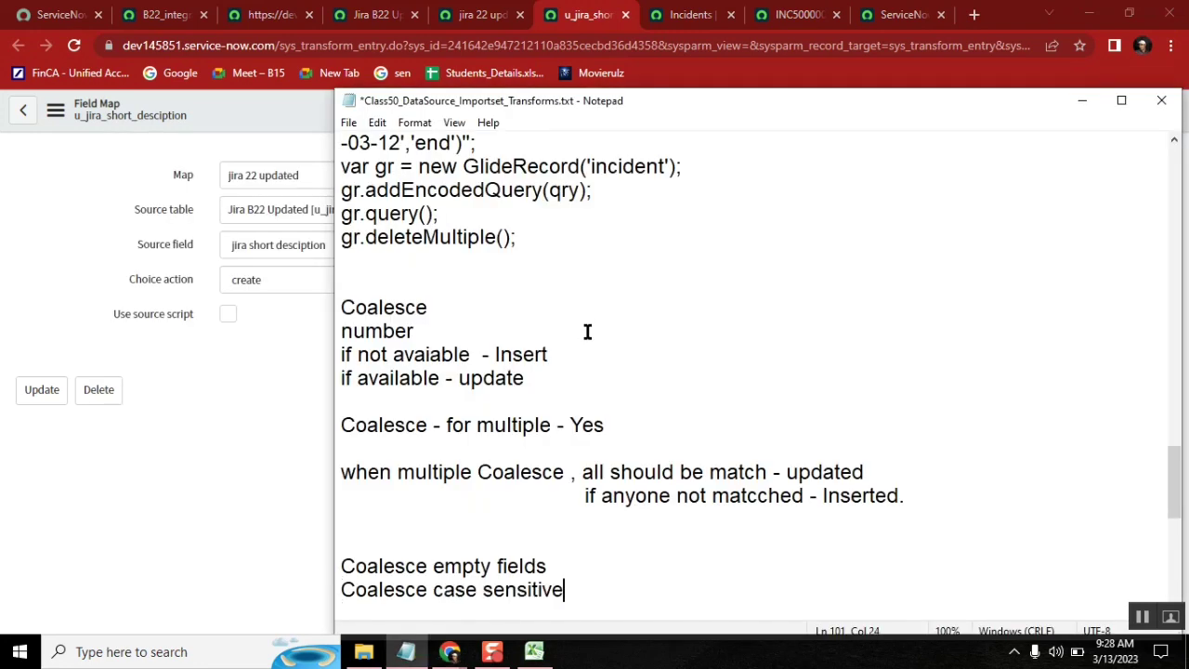
{"action": "key", "text": "Return"}
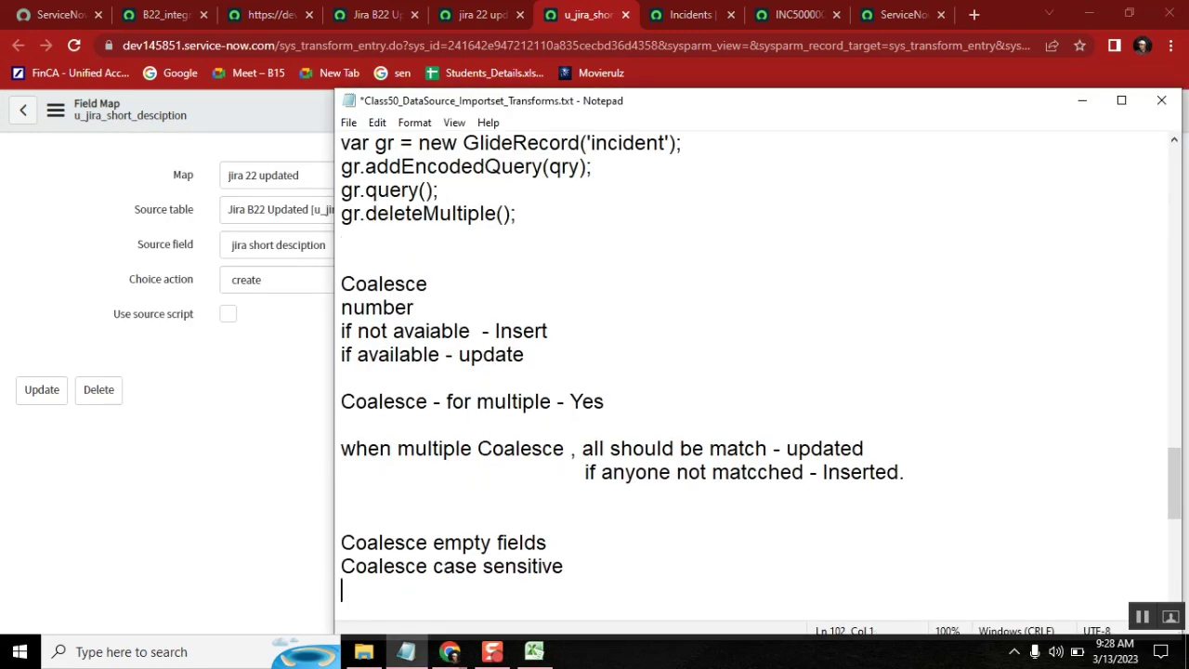
Go back up the class notes and review the numbered items on different headers, mixed data, and direct or datasource/importset loading.
{"action": "left_click", "coordinate": [636, 213]}
{"action": "left_click", "coordinate": [632, 309]}
{"action": "key", "text": "Up"}
{"action": "key", "text": "Up"}
{"action": "key", "text": "Up"}
{"action": "key", "text": "Up"}
{"action": "key", "text": "Up"}
{"action": "key", "text": "Up"}
{"action": "key", "text": "Up"}
{"action": "key", "text": "Up"}
{"action": "key", "text": "Up"}
{"action": "key", "text": "Up"}
{"action": "key", "text": "Up"}
{"action": "key", "text": "Up"}
{"action": "key", "text": "Up"}
{"action": "key", "text": "Up"}
{"action": "key", "text": "Up"}
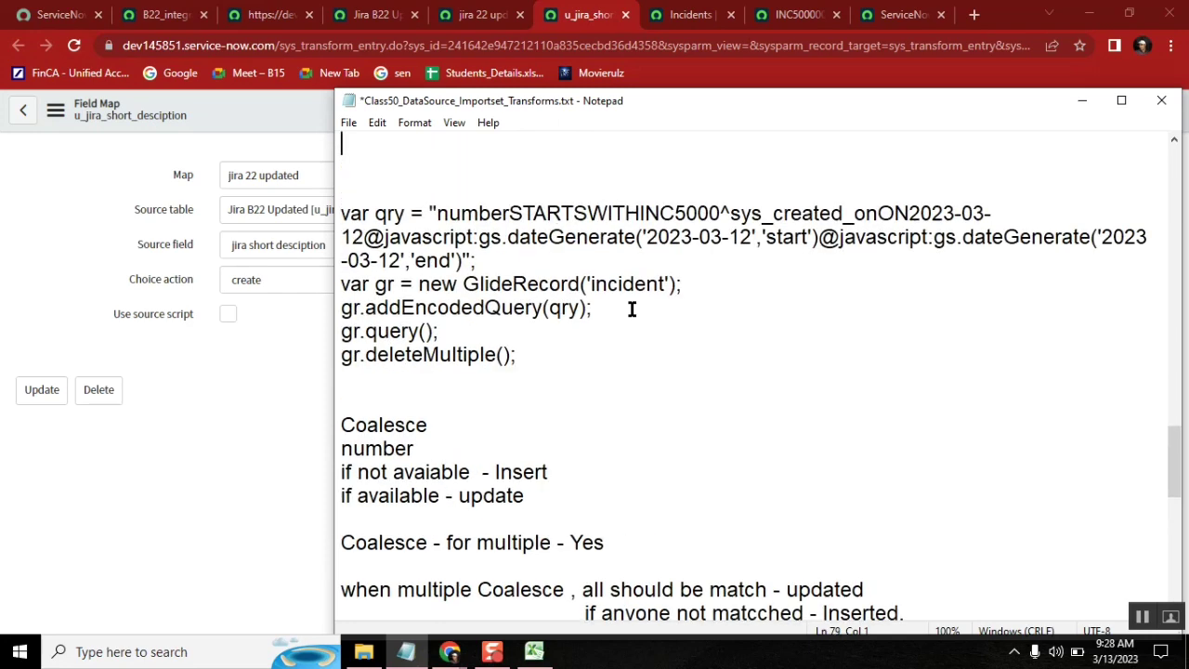
{"action": "key", "text": "Up"}
{"action": "double_click", "coordinate": [503, 190]}
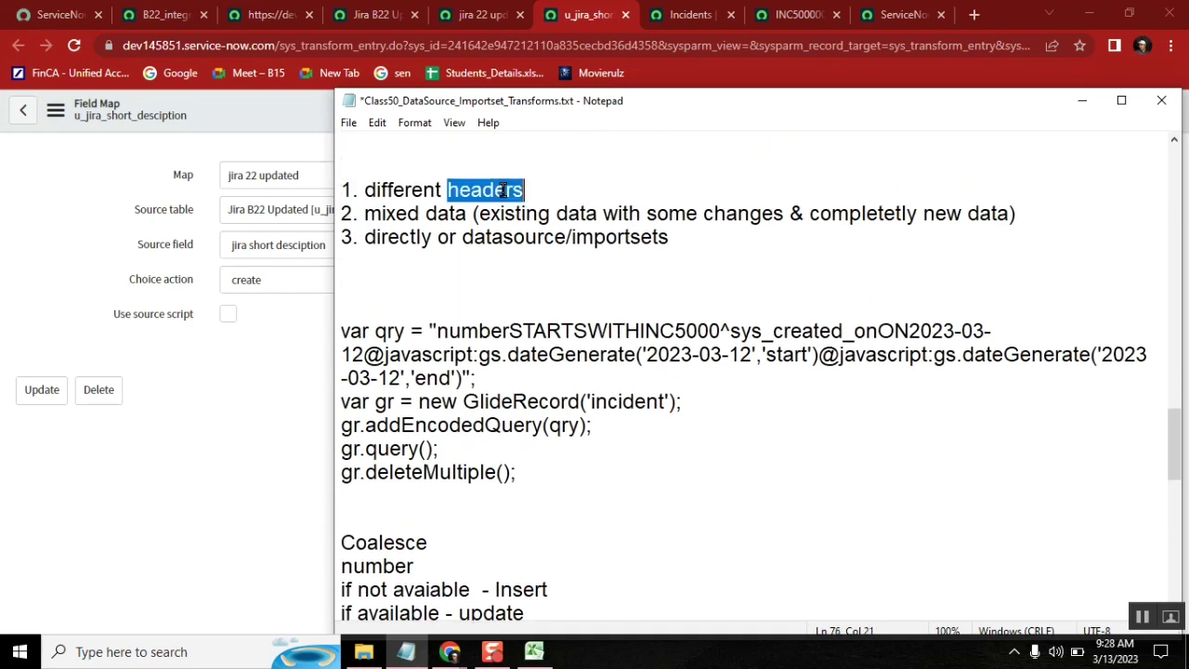
{"action": "left_click_drag", "start_coordinate": [342, 213], "coordinate": [368, 214]}
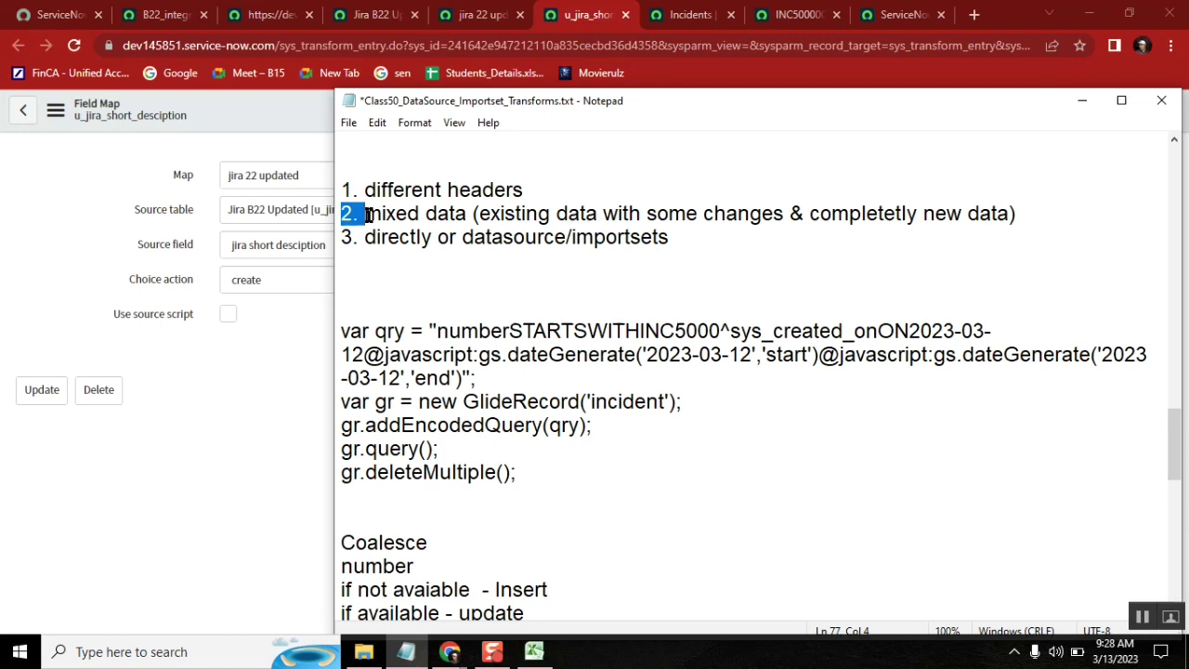
{"action": "double_click", "coordinate": [435, 219]}
Review the coalesce notes from the "Coalesce" heading through the insert/update rules to the "Coalesce empty fields" and "Coalesce case sensitive" lines.
{"action": "double_click", "coordinate": [394, 548]}
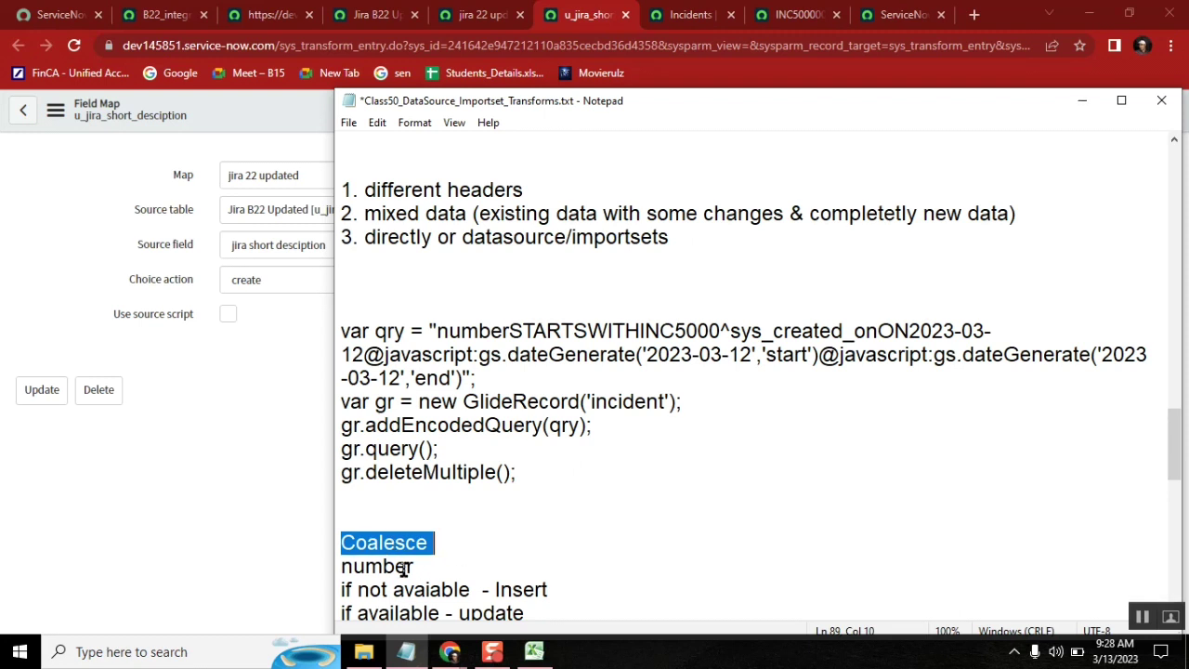
{"action": "left_click", "coordinate": [429, 594]}
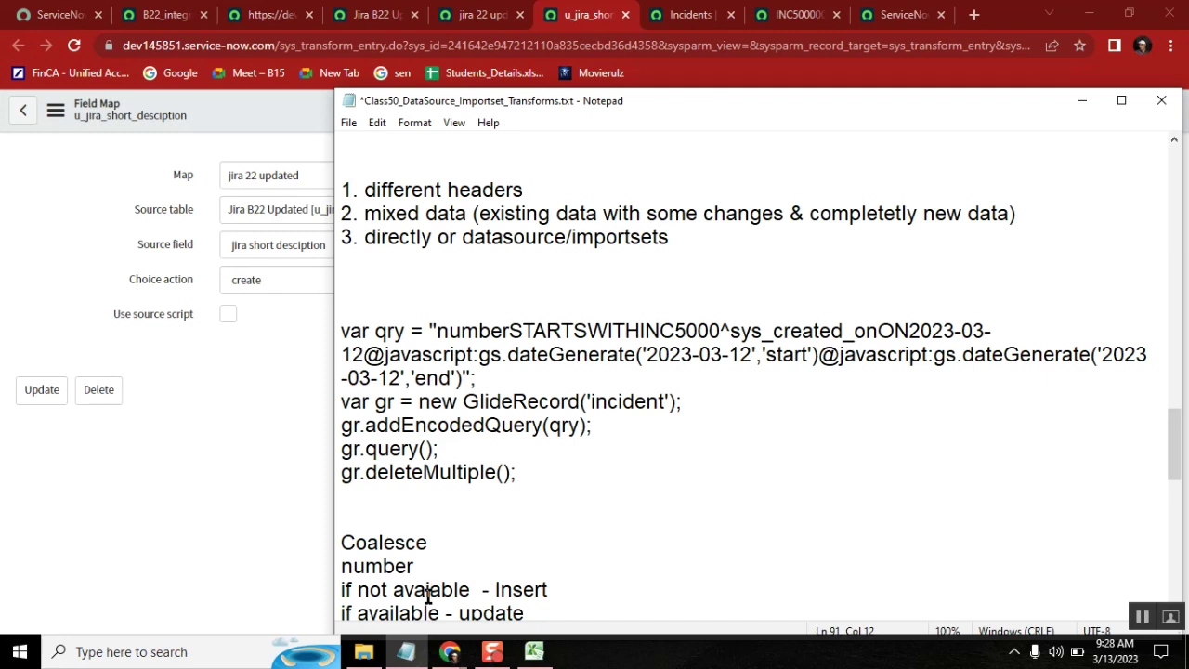
{"action": "left_click", "coordinate": [473, 553]}
{"action": "key", "text": "Down"}
{"action": "key", "text": "Down"}
{"action": "key", "text": "Down"}
{"action": "key", "text": "Down"}
{"action": "key", "text": "Down"}
{"action": "key", "text": "Down"}
{"action": "key", "text": "Down"}
{"action": "key", "text": "Down"}
{"action": "key", "text": "Down"}
{"action": "key", "text": "Down"}
{"action": "key", "text": "Down"}
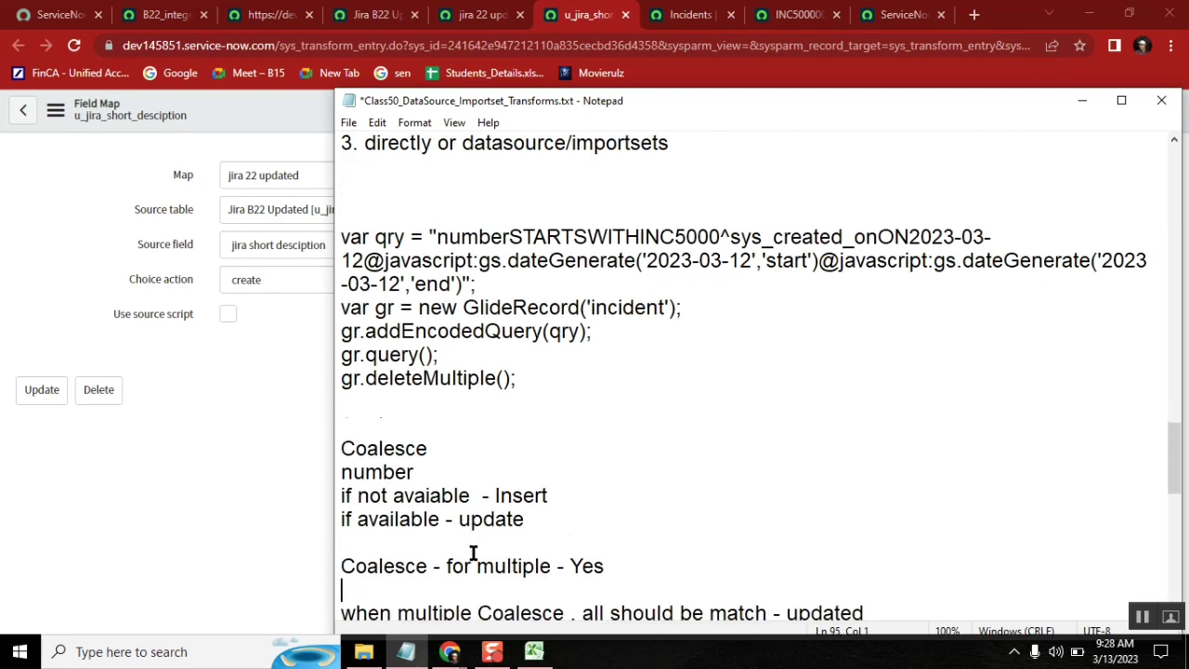
{"action": "key", "text": "Down"}
{"action": "key", "text": "Down"}
{"action": "key", "text": "Down"}
{"action": "key", "text": "Down"}
{"action": "key", "text": "Down"}
{"action": "key", "text": "Down"}
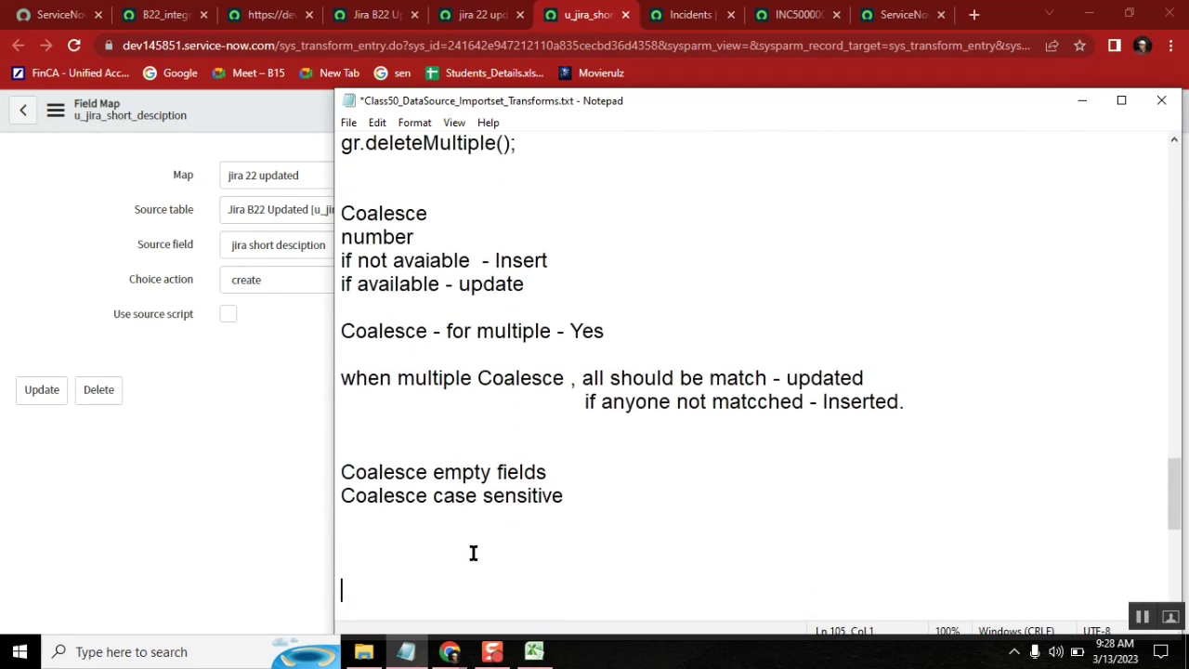
{"action": "double_click", "coordinate": [385, 449]}
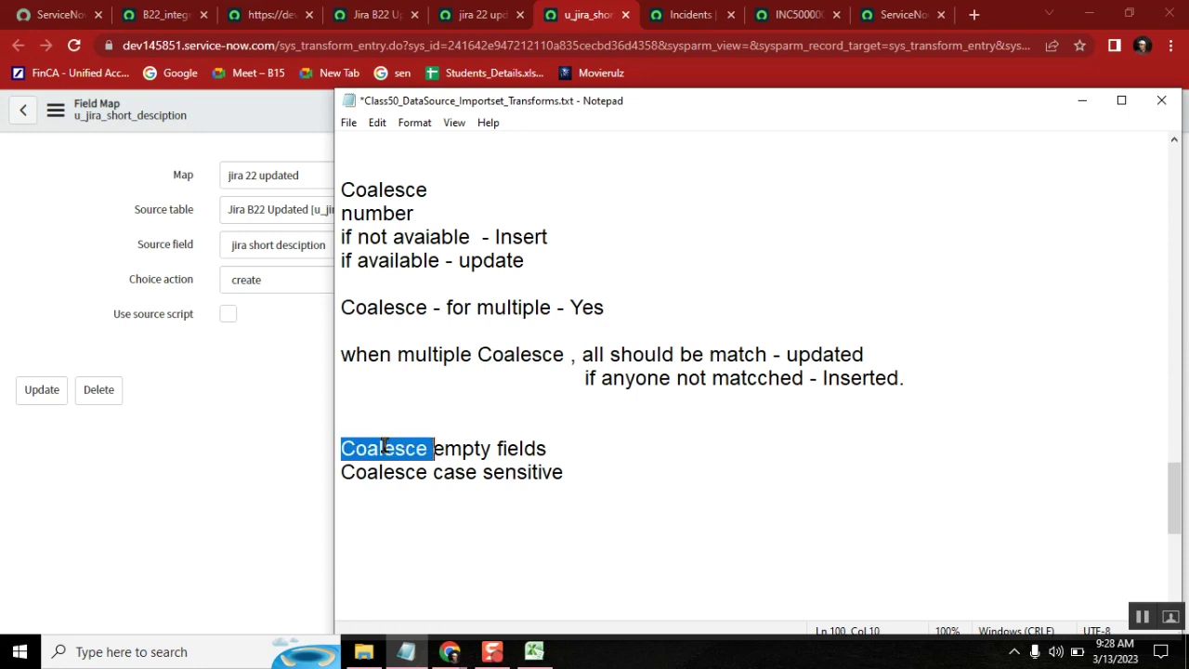
Go back from the "Coalesce empty fields" line through the multiple-coalesce rules to the earlier notes above.
{"action": "key", "text": "Up"}
{"action": "key", "text": "Up"}
{"action": "key", "text": "Up"}
{"action": "key", "text": "Up"}
{"action": "key", "text": "Up"}
{"action": "key", "text": "Up"}
{"action": "key", "text": "Up"}
{"action": "key", "text": "Up"}
{"action": "key", "text": "Up"}
{"action": "key", "text": "Up"}
{"action": "key", "text": "Up"}
{"action": "key", "text": "Up"}
{"action": "key", "text": "Up"}
{"action": "key", "text": "Up"}
{"action": "key", "text": "Up"}
{"action": "key", "text": "Up"}
{"action": "key", "text": "Up"}
{"action": "key", "text": "Up"}
{"action": "key", "text": "Up"}
{"action": "key", "text": "Up"}
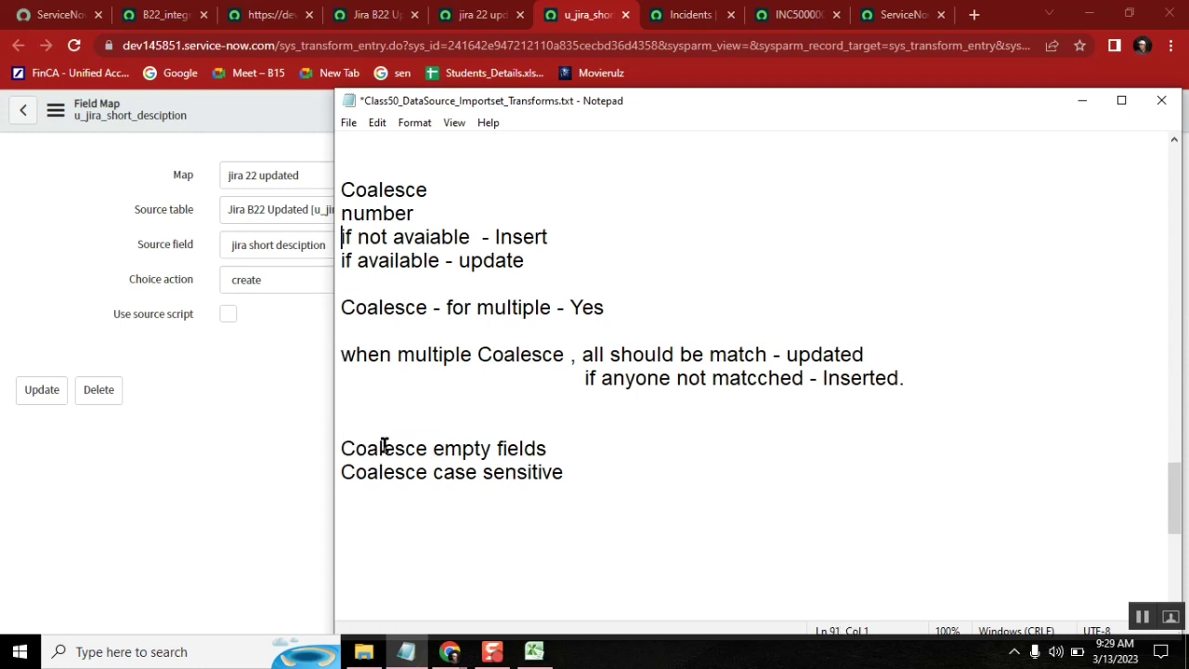